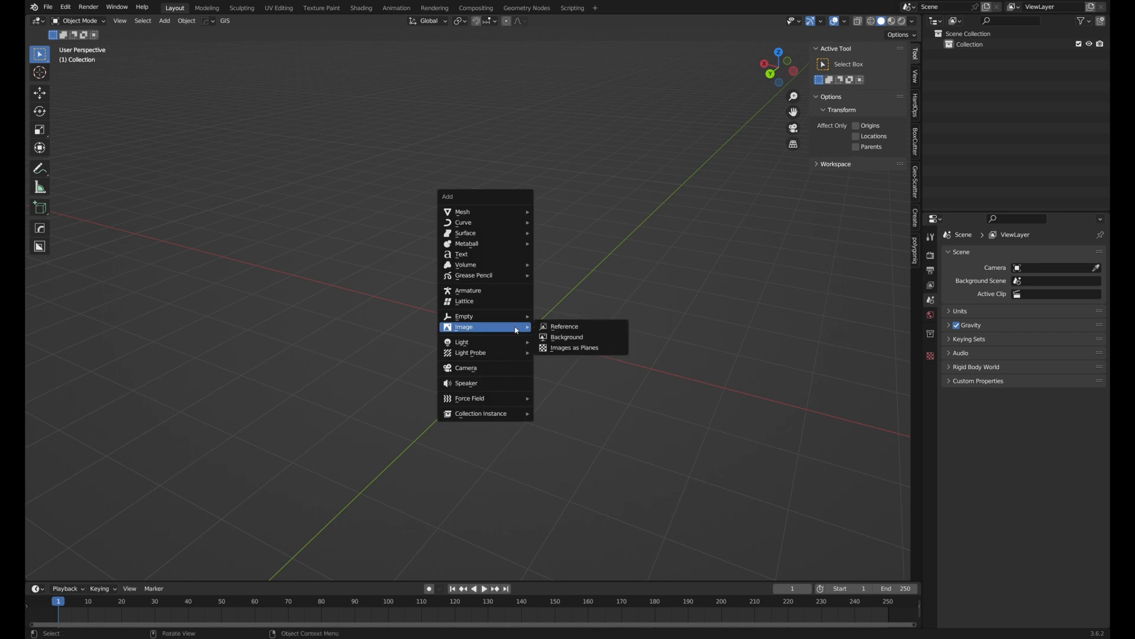
# - Add the open lighter photo as a reference image aligned to the back orthographic view
pyautogui.click(552, 333)
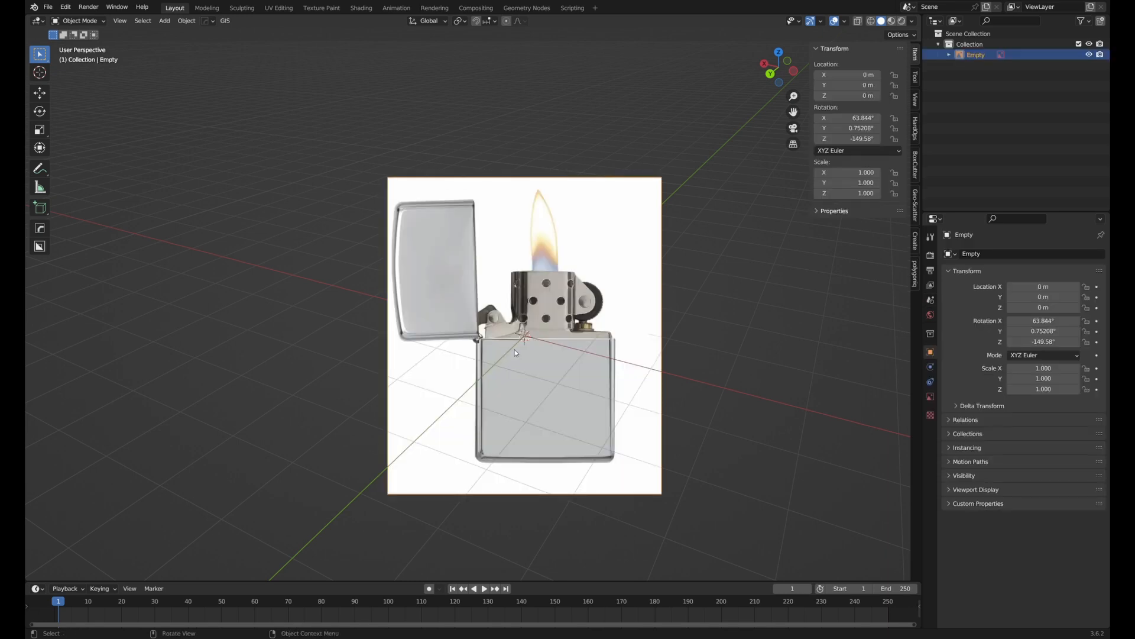
pyautogui.moveTo(603, 305); pyautogui.dragTo(648, 302, button='middle')
pyautogui.click(779, 76)
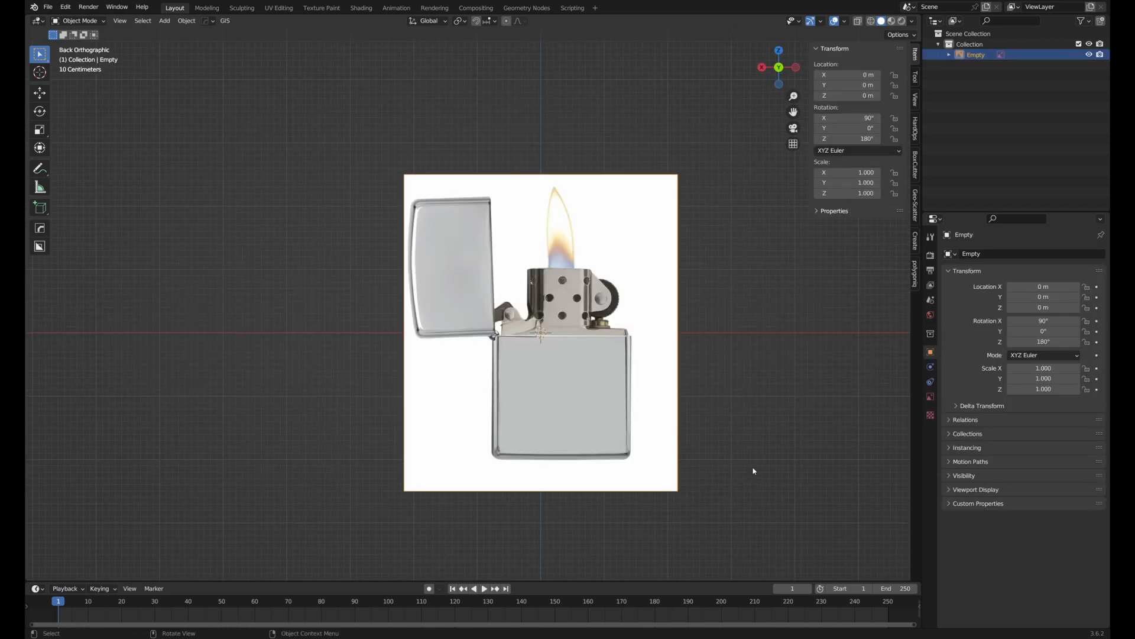
pyautogui.moveTo(647, 342)
pyautogui.mouseDown(button='middle')
pyautogui.moveTo(598, 373)
pyautogui.moveTo(632, 351)
pyautogui.mouseUp(button='middle')
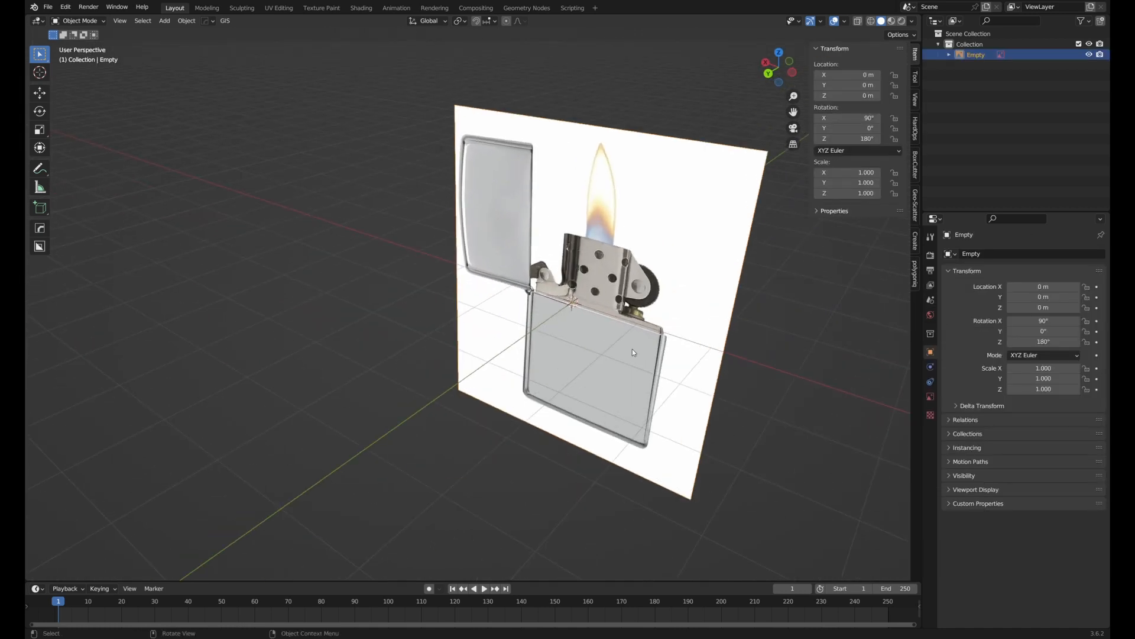
# - Add a cube in the back orthographic view and scale it to about 1.56 m
pyautogui.click(768, 73)
pyautogui.scroll(2, 359, 117)
pyautogui.hotkey('shift', 'a')
pyautogui.moveTo(359, 118)
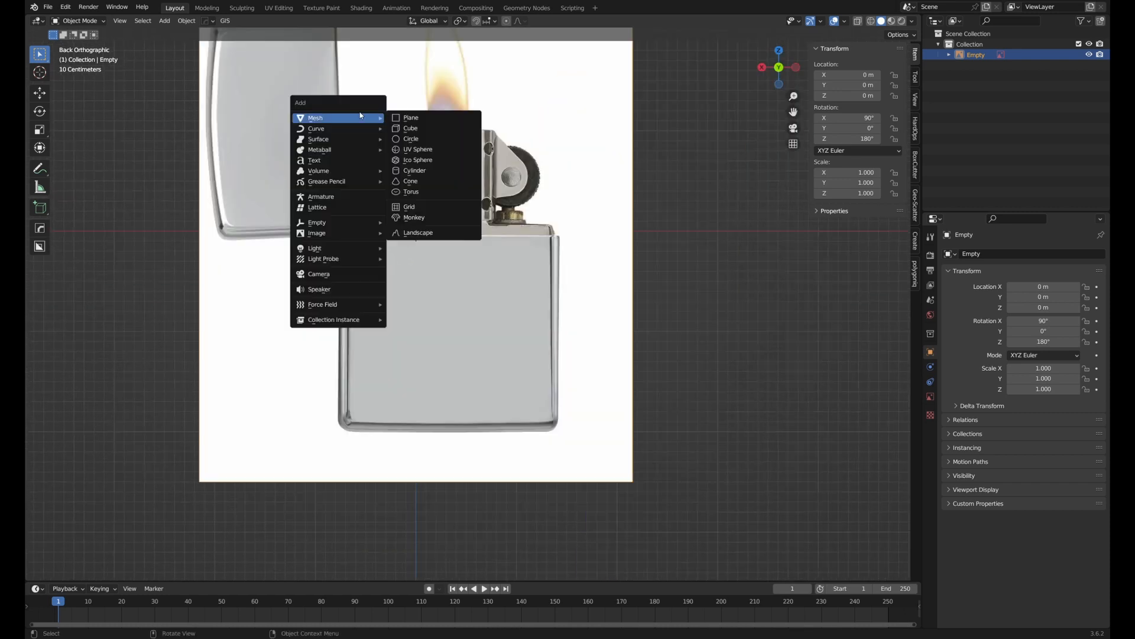
pyautogui.click(418, 134)
pyautogui.press('s')
pyautogui.click(488, 316)
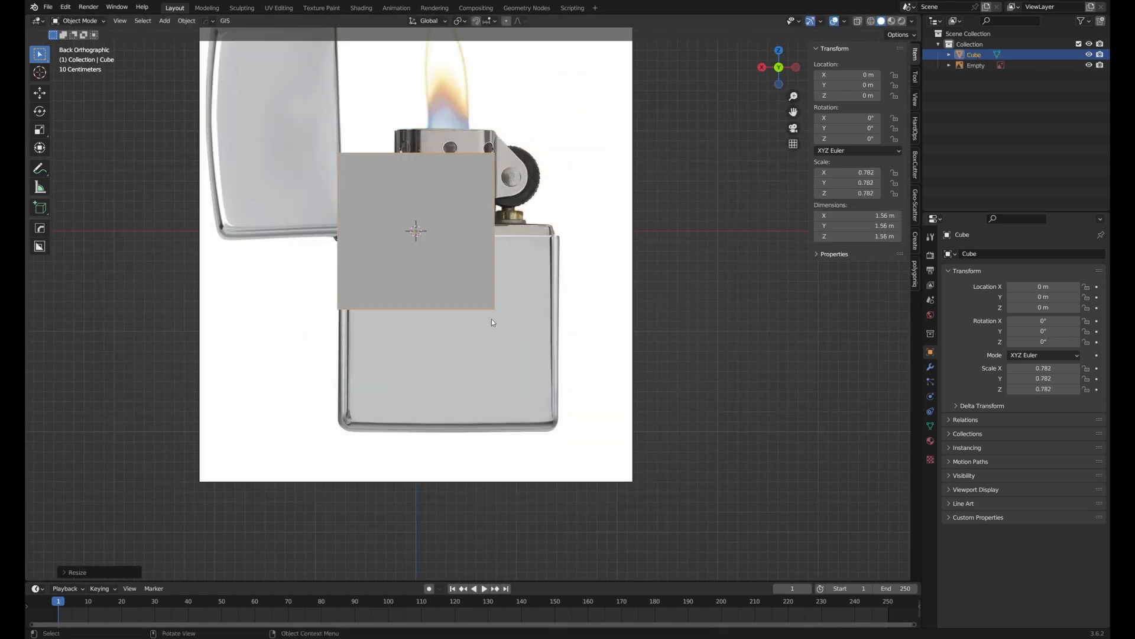
# - Move the cube onto the lighter's lower body and resize it to about 2.19 m wide and 2.05 m tall
pyautogui.press('g')
pyautogui.click(523, 415)
pyautogui.press('s')
pyautogui.click(594, 381)
pyautogui.press('s')
pyautogui.press('x')
pyautogui.click(606, 377)
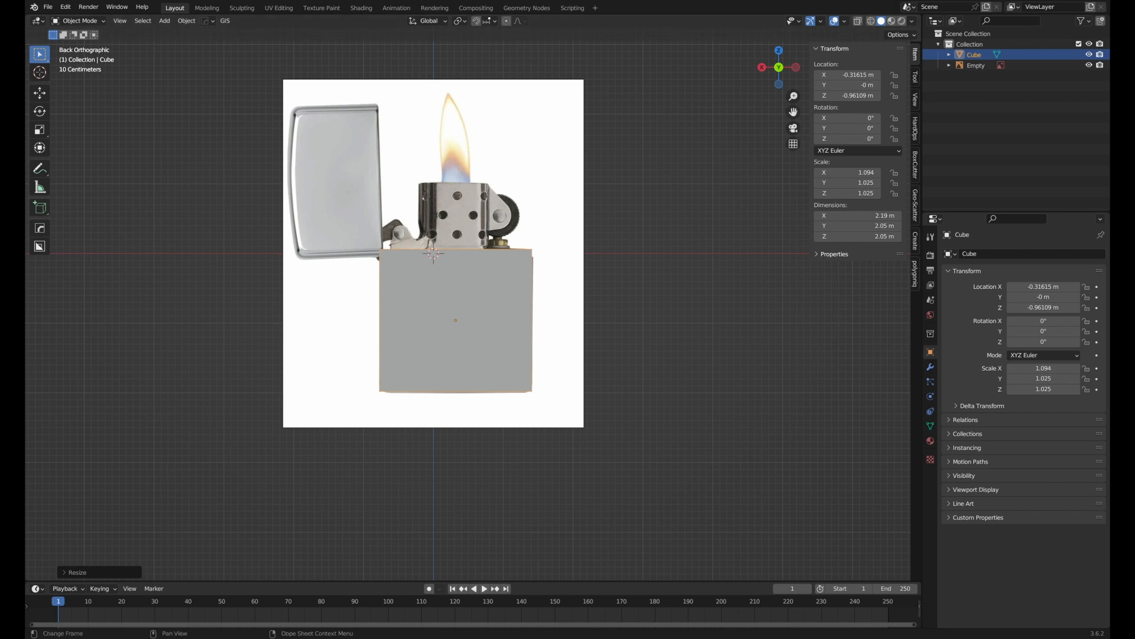
# - Add the closed Zippo lighter photo as a second reference image in the back view
pyautogui.scroll(1, 616, 371)
pyautogui.hotkey('shift', 'a')
pyautogui.click(473, 385)
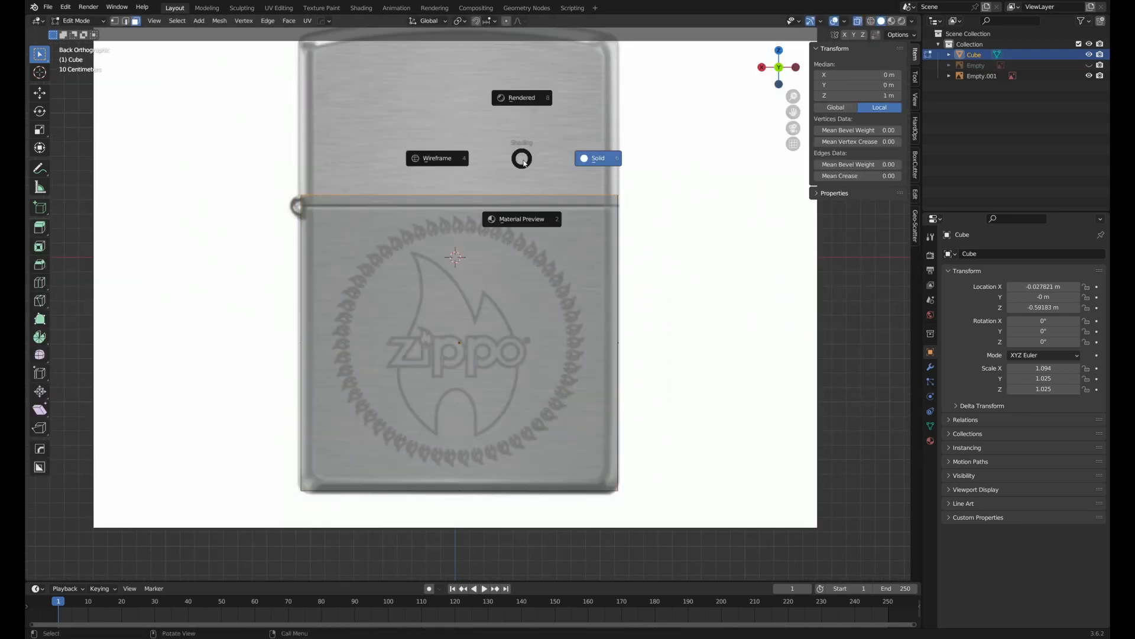
# - Lower the body cube's top face to the lid seam and place a duplicate cube above it for the lid
pyautogui.press('g')
pyautogui.press('x')
pyautogui.press('z')
pyautogui.click(558, 328)
pyautogui.press('g')
pyautogui.press('z')
pyautogui.click(435, 218)
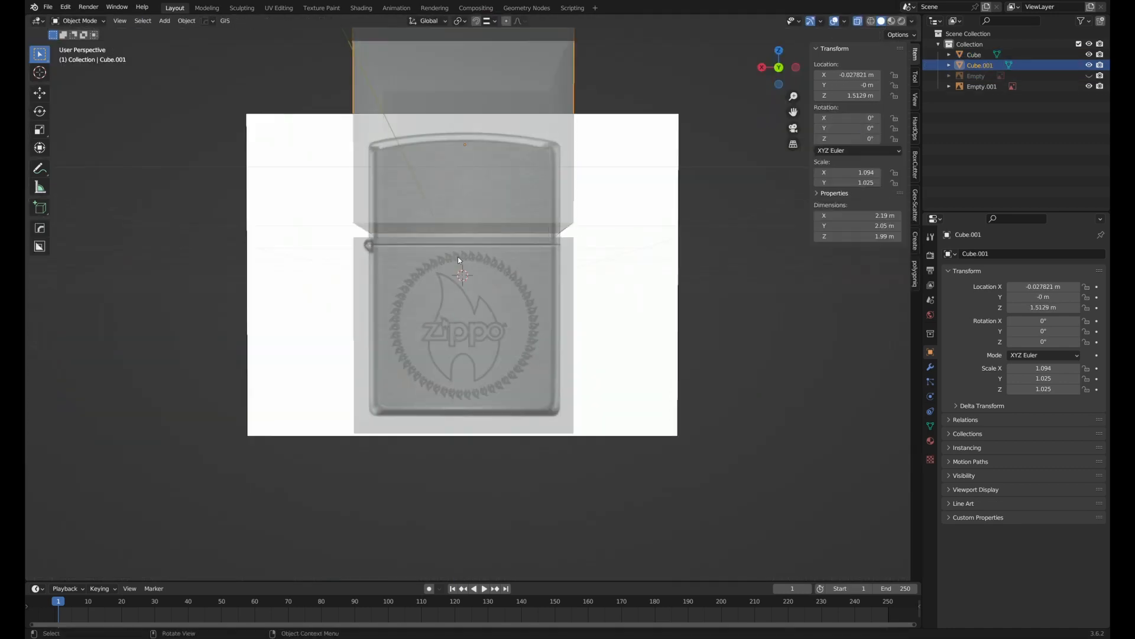
# - Thin both case blocks to about 0.694 m deep and show only the closed lighter reference
pyautogui.moveTo(459, 258); pyautogui.dragTo(462, 278, button='middle')
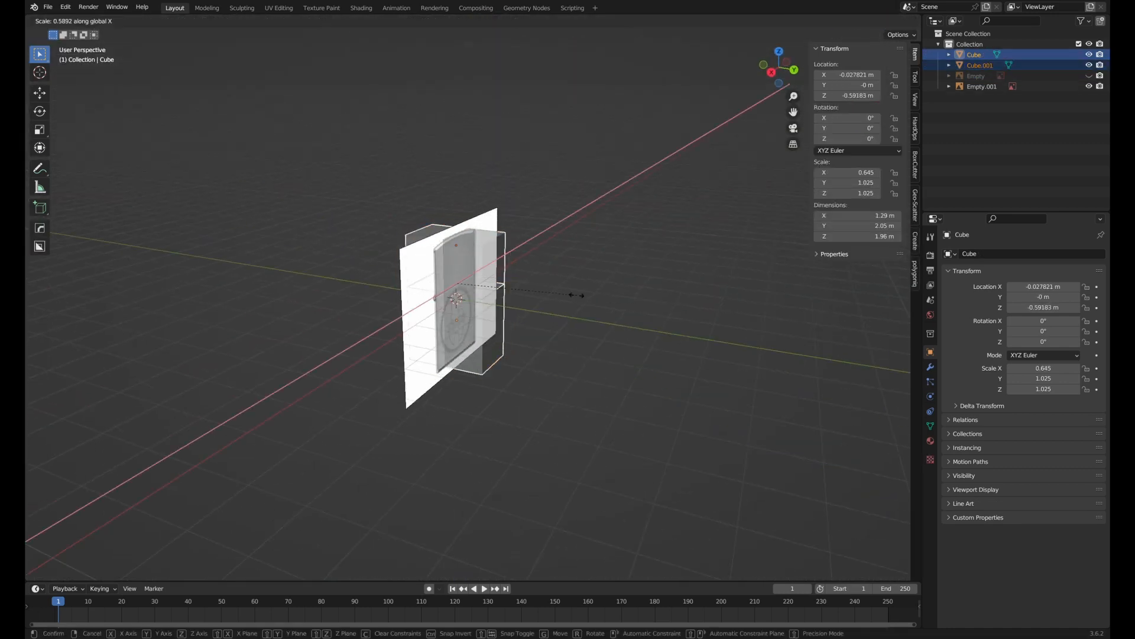
pyautogui.moveTo(408, 308); pyautogui.dragTo(420, 301, button='middle')
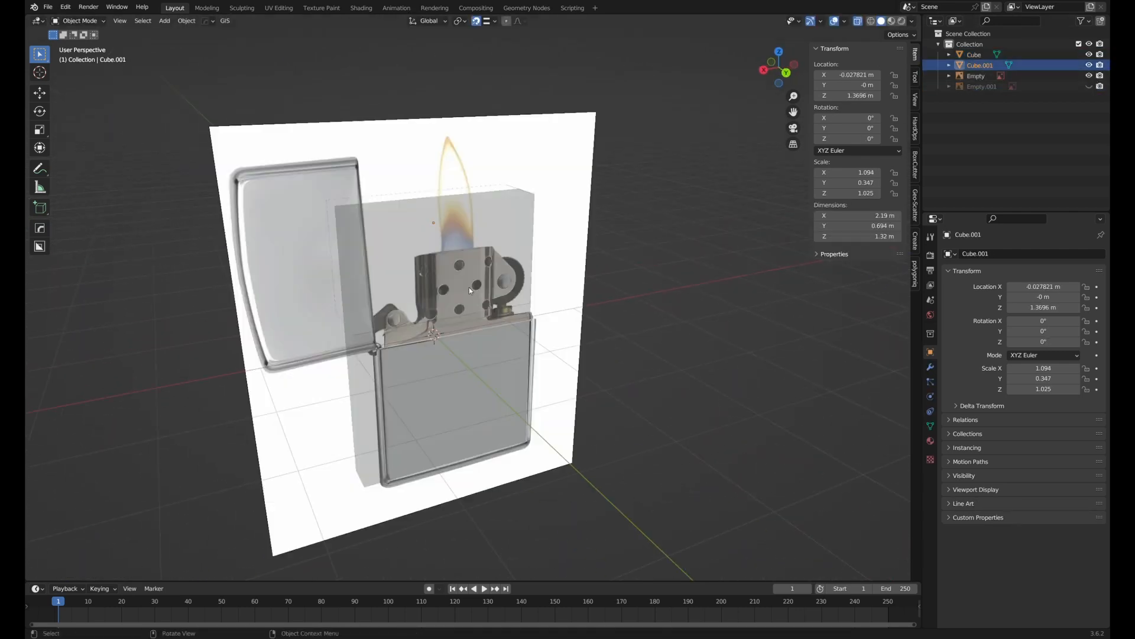
pyautogui.click(1089, 87)
pyautogui.click(1089, 86)
pyautogui.moveTo(450, 254); pyautogui.dragTo(453, 362, button='middle')
pyautogui.click(448, 303)
pyautogui.scroll(2, 467, 290)
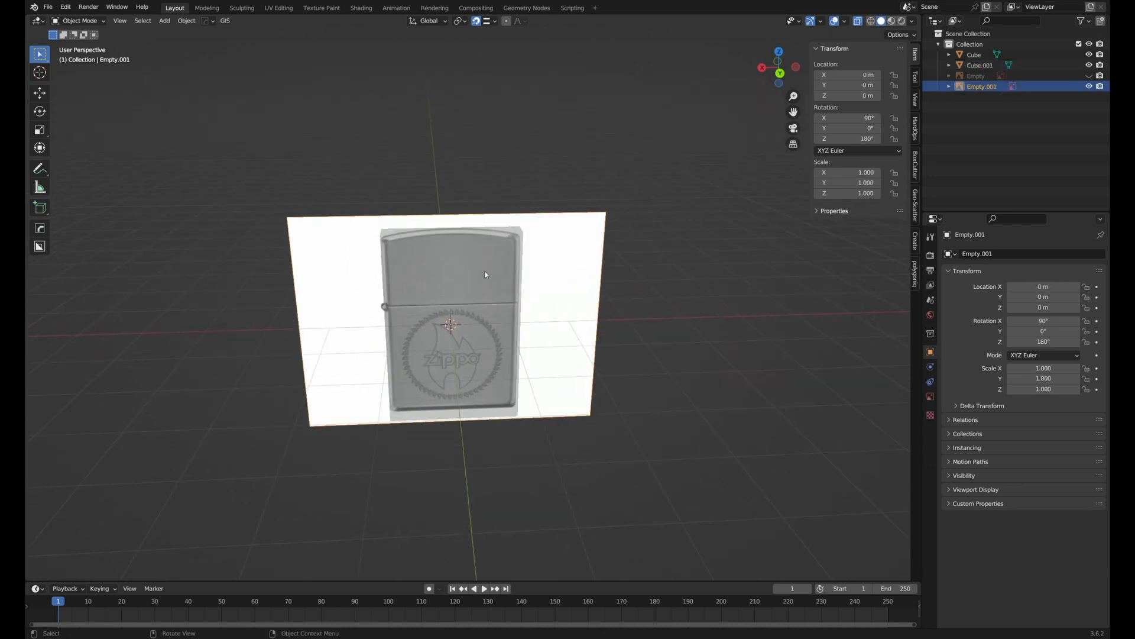
# - Compare the two case blocks with the closed lighter reference with X-ray shading off and on
pyautogui.click(858, 21)
pyautogui.moveTo(444, 290); pyautogui.dragTo(493, 269, button='middle')
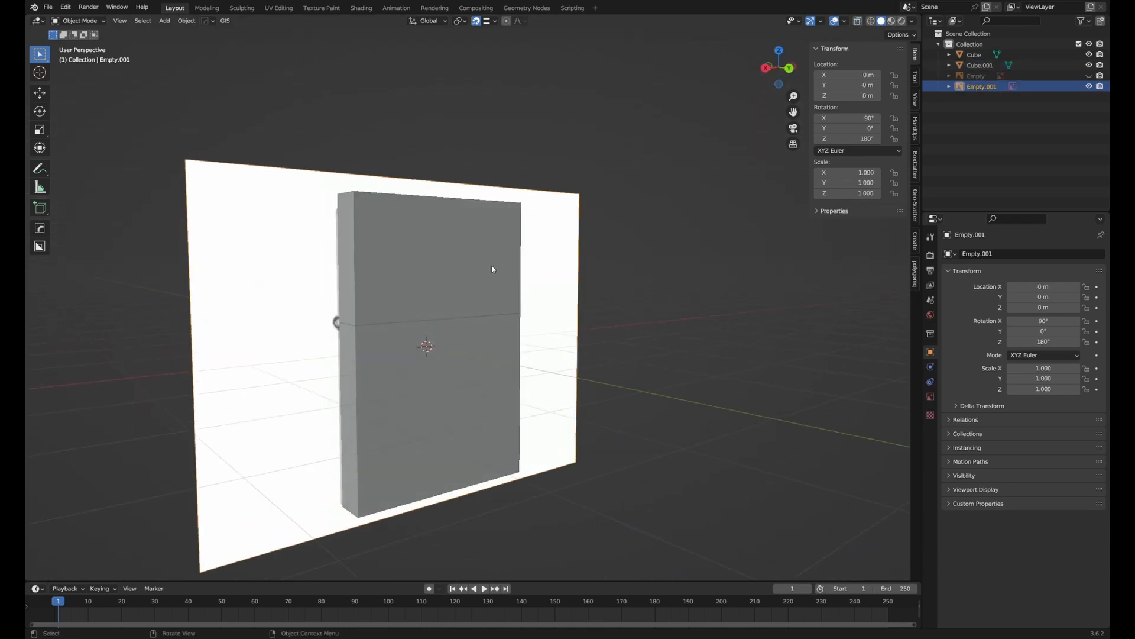
pyautogui.click(858, 21)
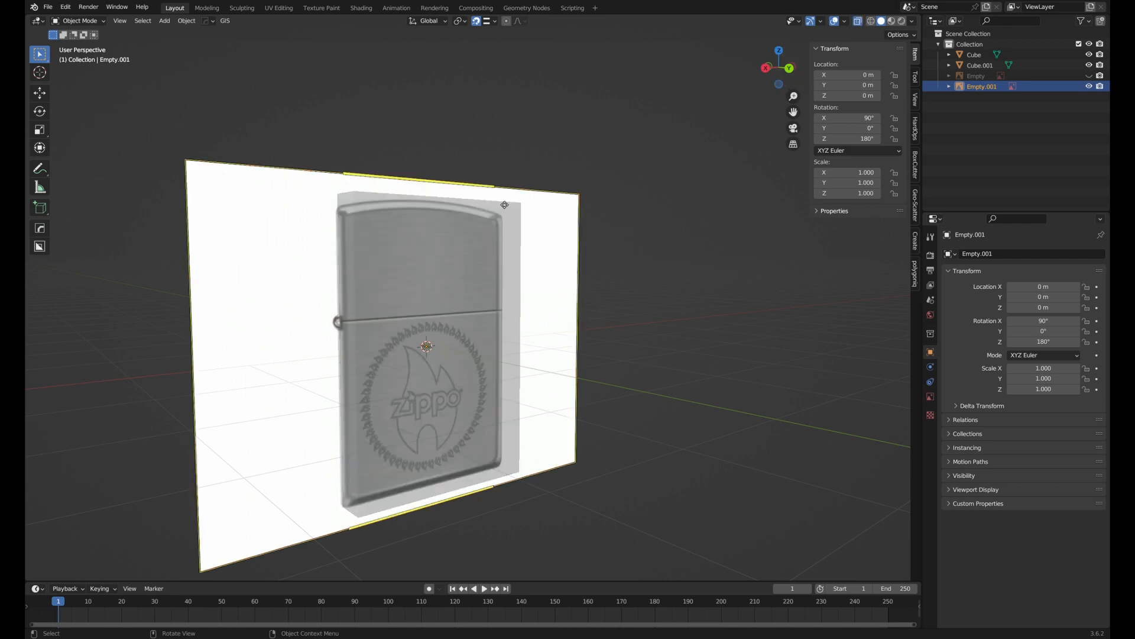
pyautogui.scroll(-3, 402, 261)
pyautogui.moveTo(406, 255); pyautogui.dragTo(446, 261, button='middle')
# - Turn off X-ray shading and add a level 2 subdivision surface to both the lid and body blocks
pyautogui.click(510, 284)
pyautogui.click(511, 284)
pyautogui.click(481, 326)
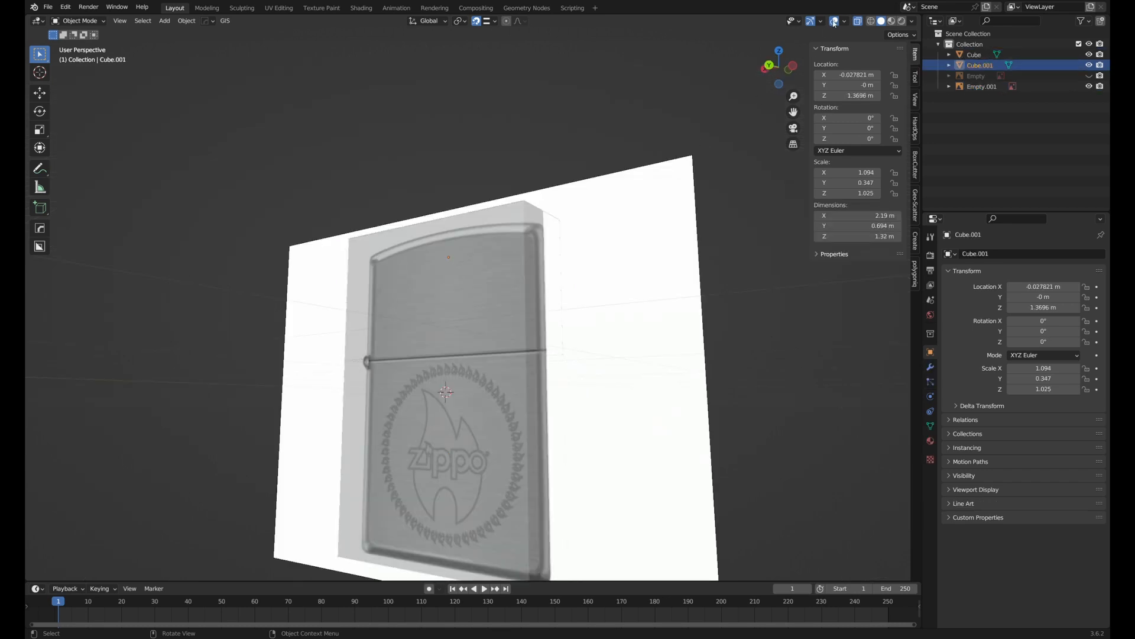
pyautogui.click(858, 22)
pyautogui.keyDown('shift'); pyautogui.click(447, 388); pyautogui.keyUp('shift')
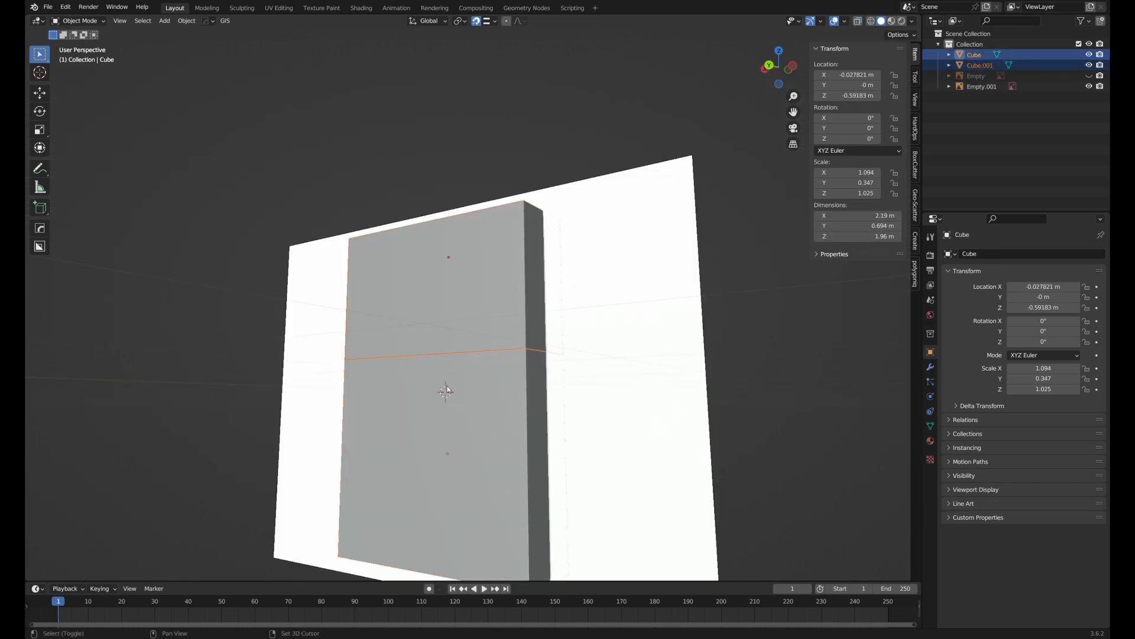
pyautogui.hotkey('ctrl', '2')
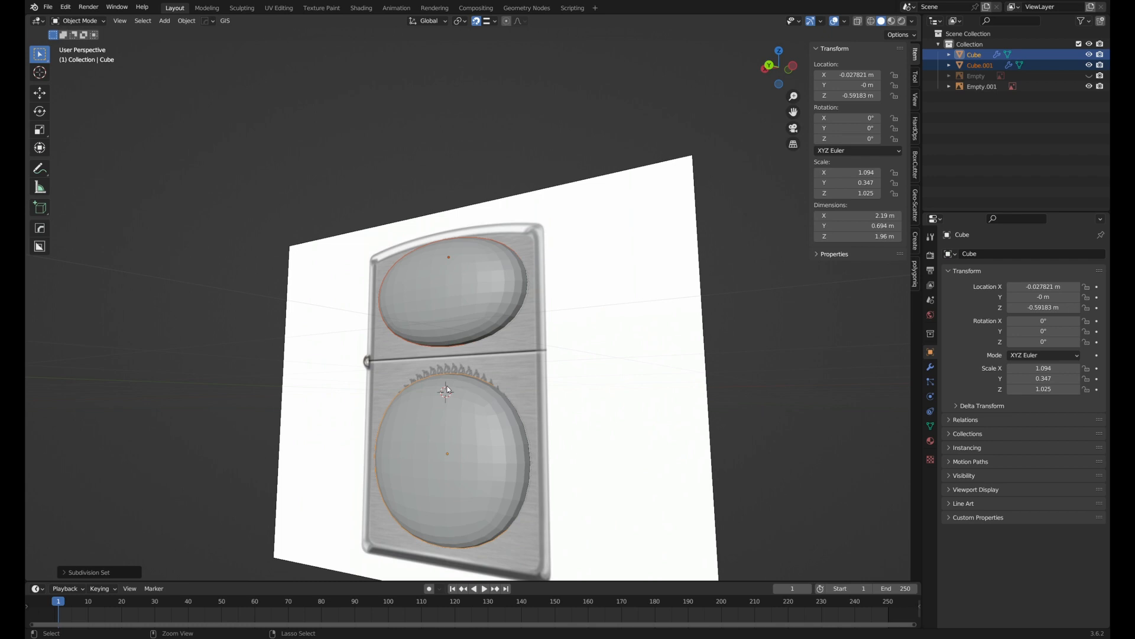
# - Clear the geometry selection inside both case blocks
pyautogui.moveTo(447, 389); pyautogui.dragTo(609, 337, button='middle')
pyautogui.press('Tab')
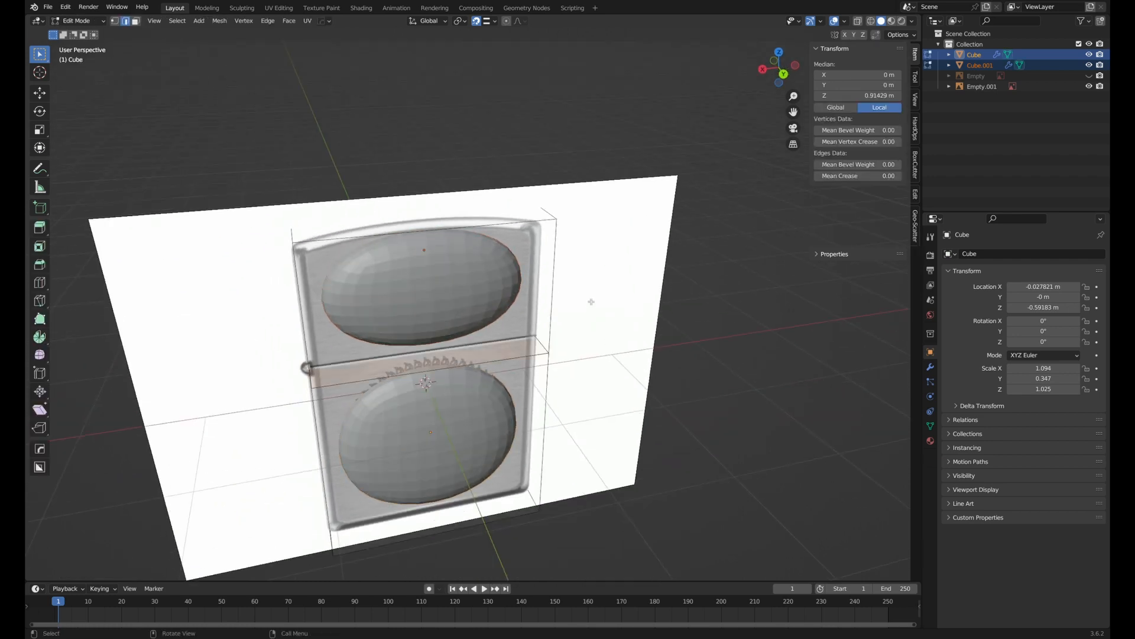
pyautogui.hotkey('alt', 'a')
pyautogui.press('Tab')
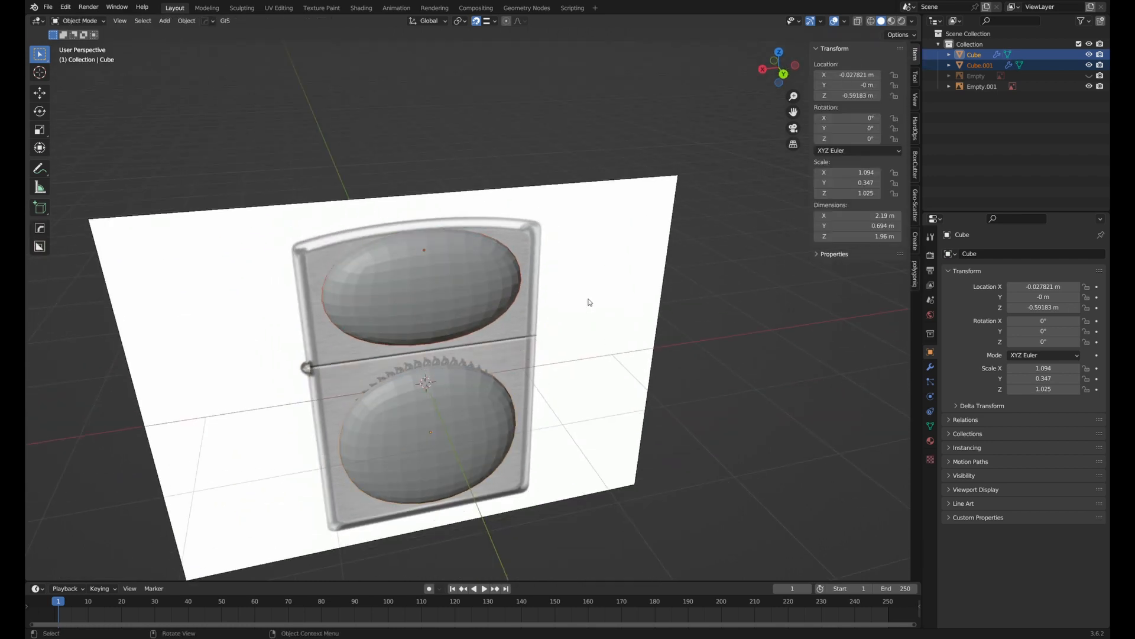
# - Cut an edge loop through the middle of the lid block's depth and bevel it into two support loops
pyautogui.click(496, 289)
pyautogui.press('Tab')
pyautogui.moveTo(495, 289); pyautogui.dragTo(560, 286, button='middle')
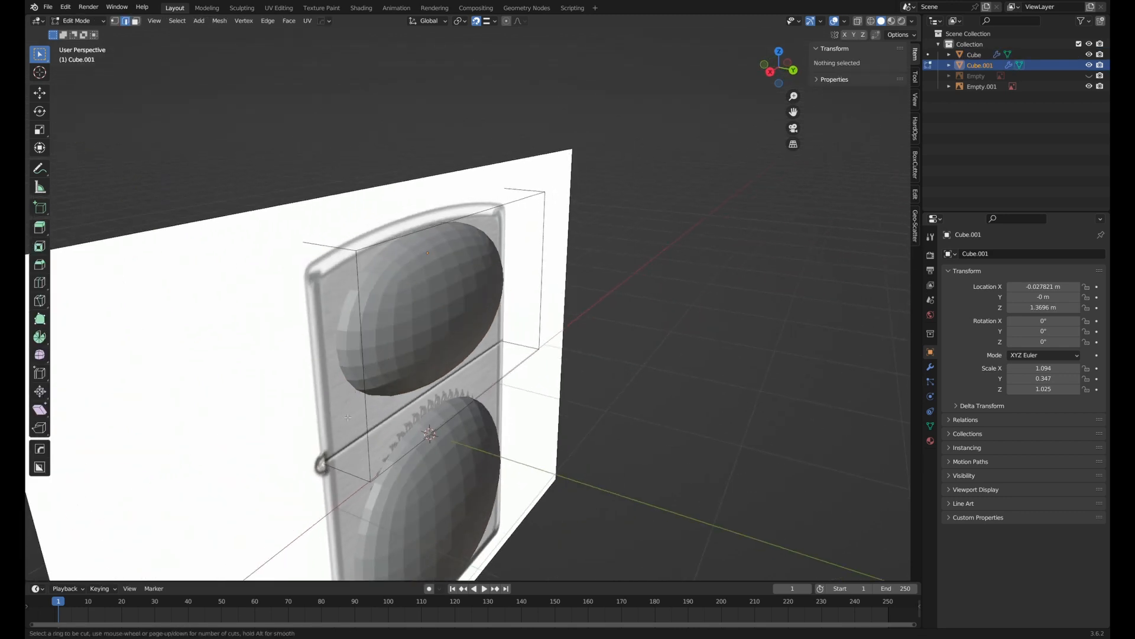
pyautogui.click(348, 474)
pyautogui.hotkey('ctrl', 'b')
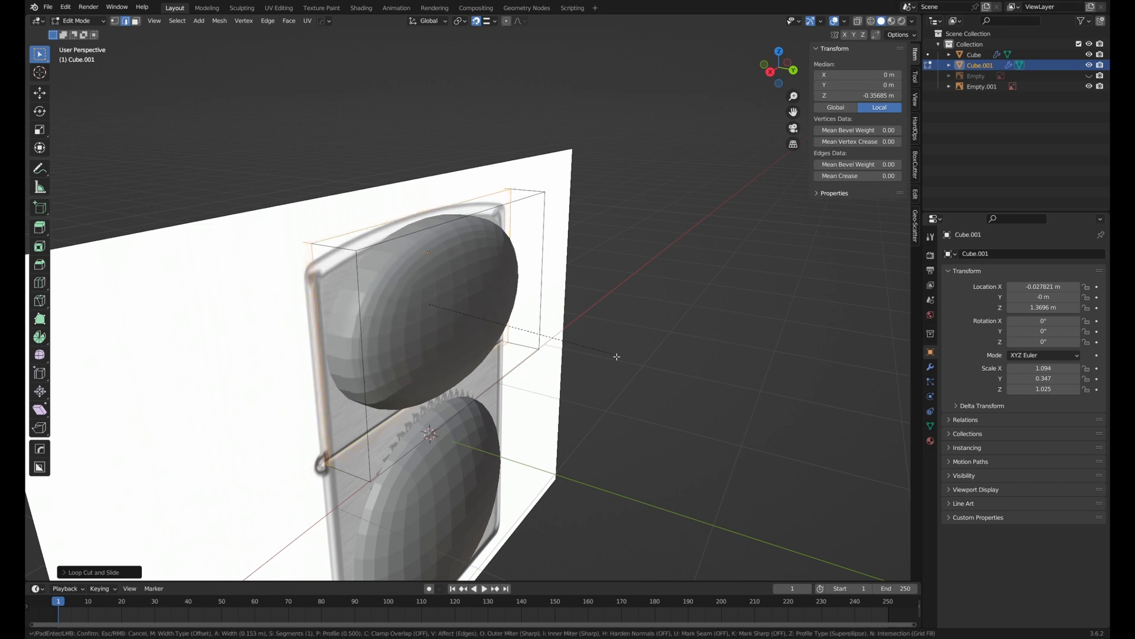
pyautogui.click(701, 356)
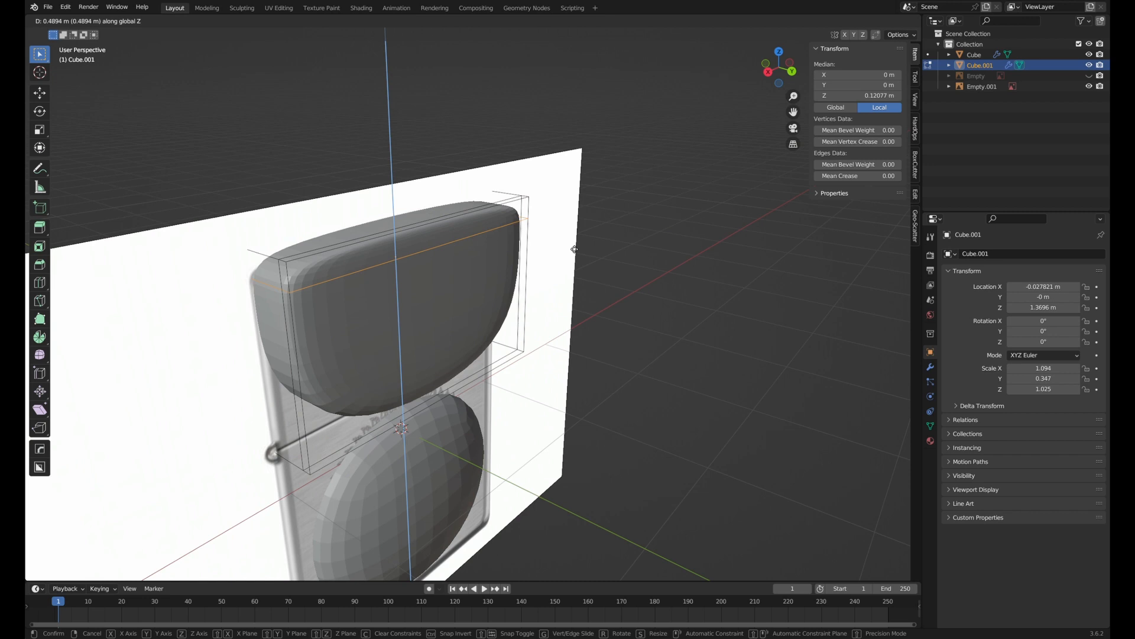
# - Move the lid block's horizontal edge loop vertically and bevel it into two loops
pyautogui.click(572, 249)
pyautogui.hotkey('ctrl', 'b')
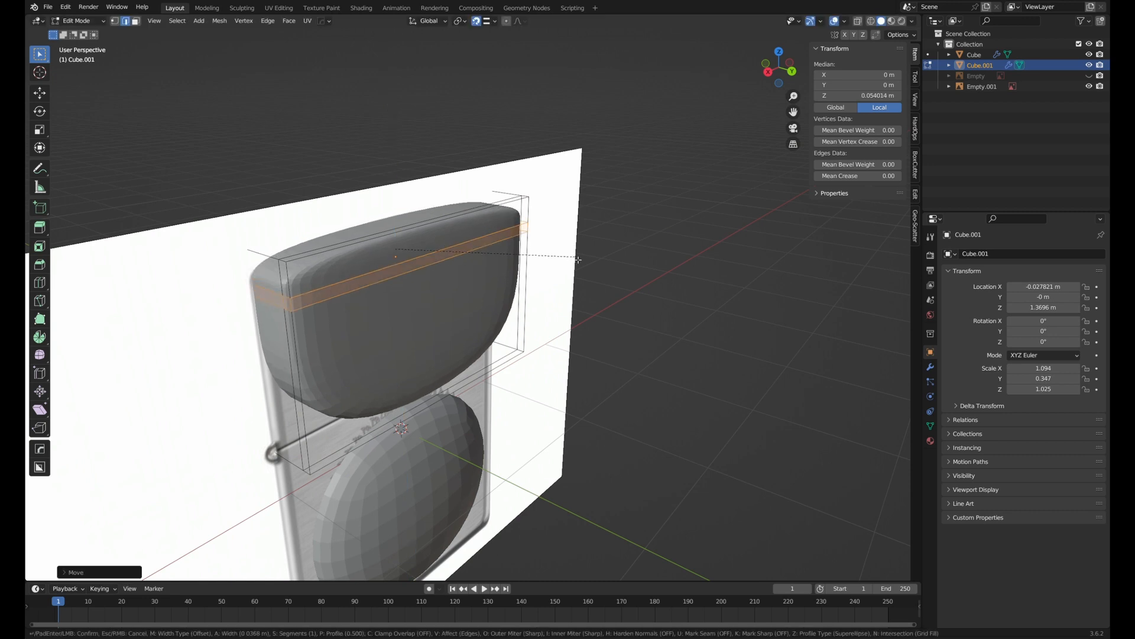
pyautogui.click(580, 259)
# - Edge-slide the body block's horizontal loop close to the lid seam and open the snapping options
pyautogui.press('g')
pyautogui.press('g')
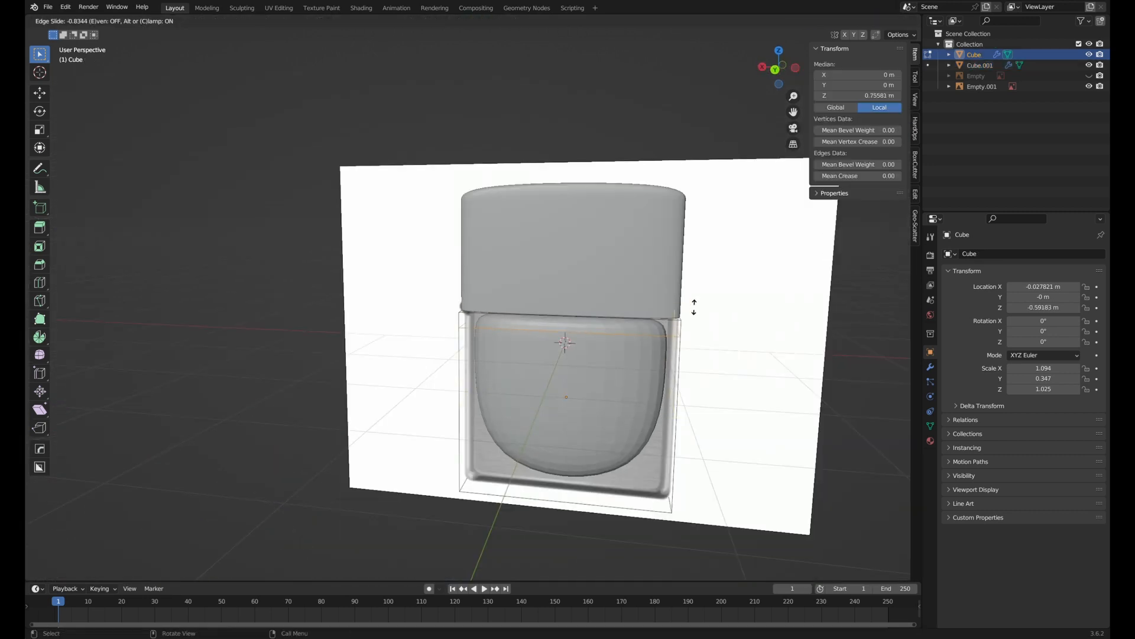
pyautogui.click(699, 299)
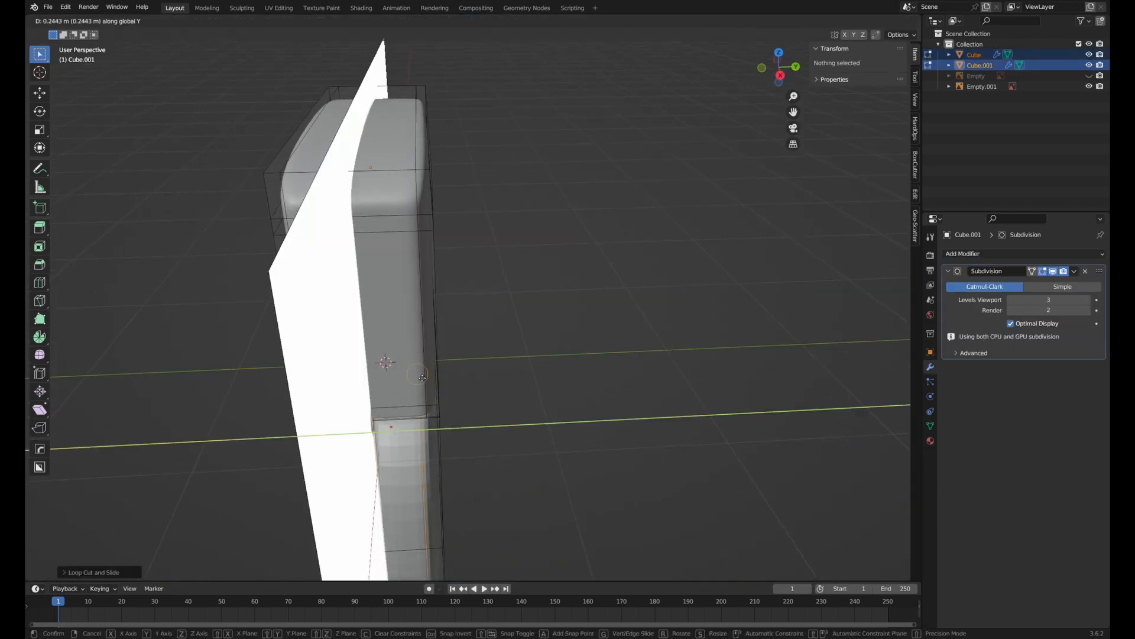
pyautogui.click(495, 22)
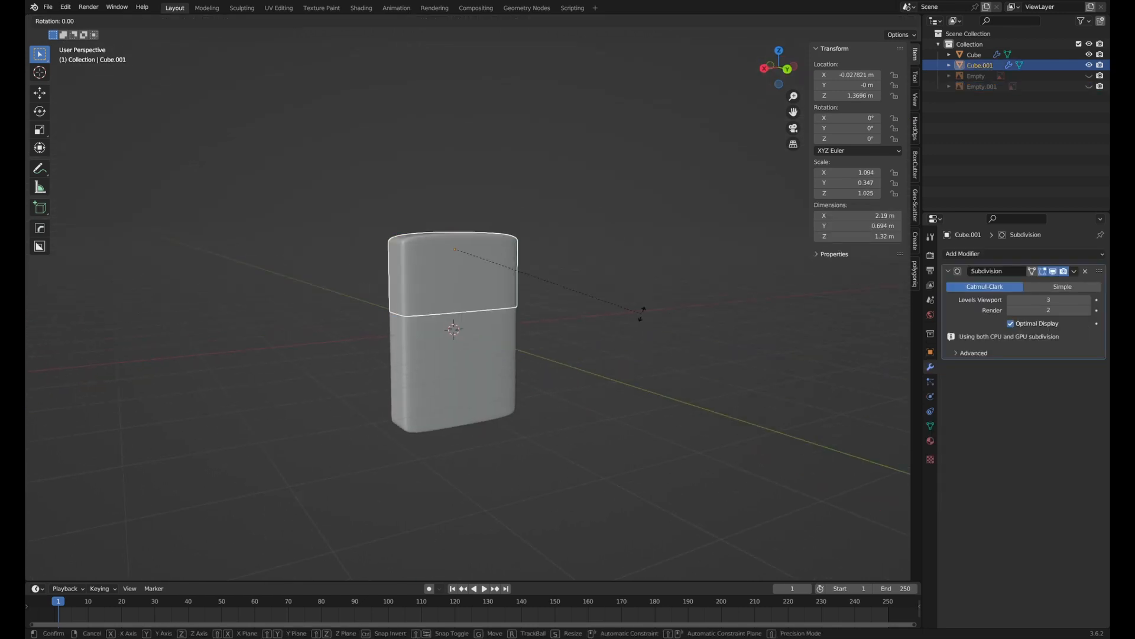
pyautogui.press('r')
pyautogui.press('x')
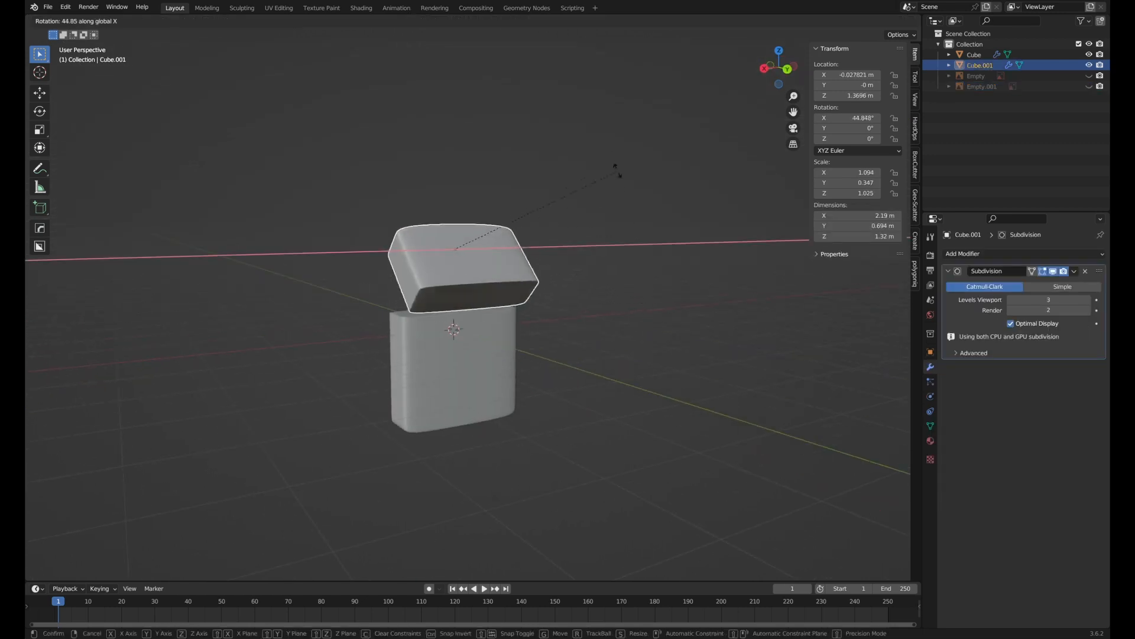
pyautogui.press('Escape')
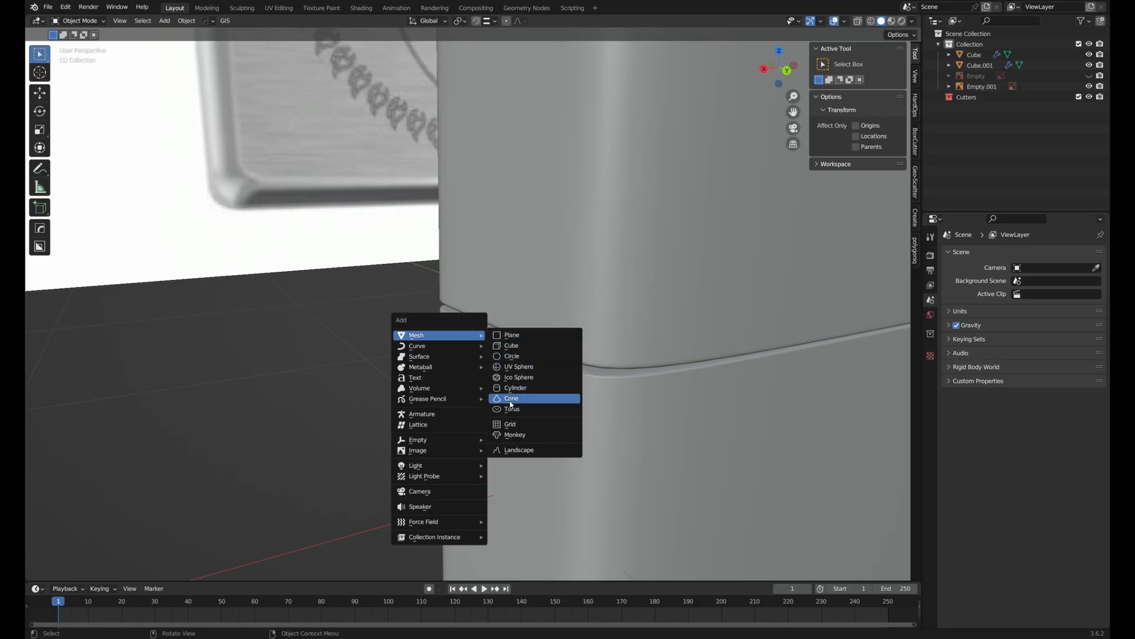
# - Add a cylinder at the case seam for the hinge, scale it to about 0.1, and rotate it 90° about X
pyautogui.click(519, 393)
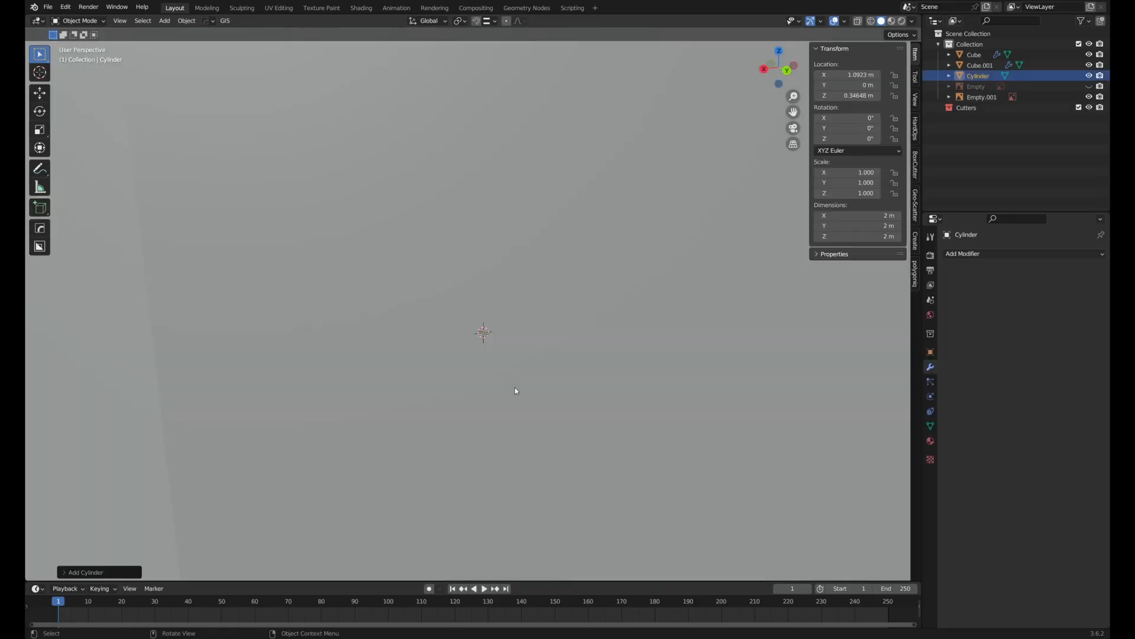
pyautogui.press('s')
pyautogui.click(508, 354)
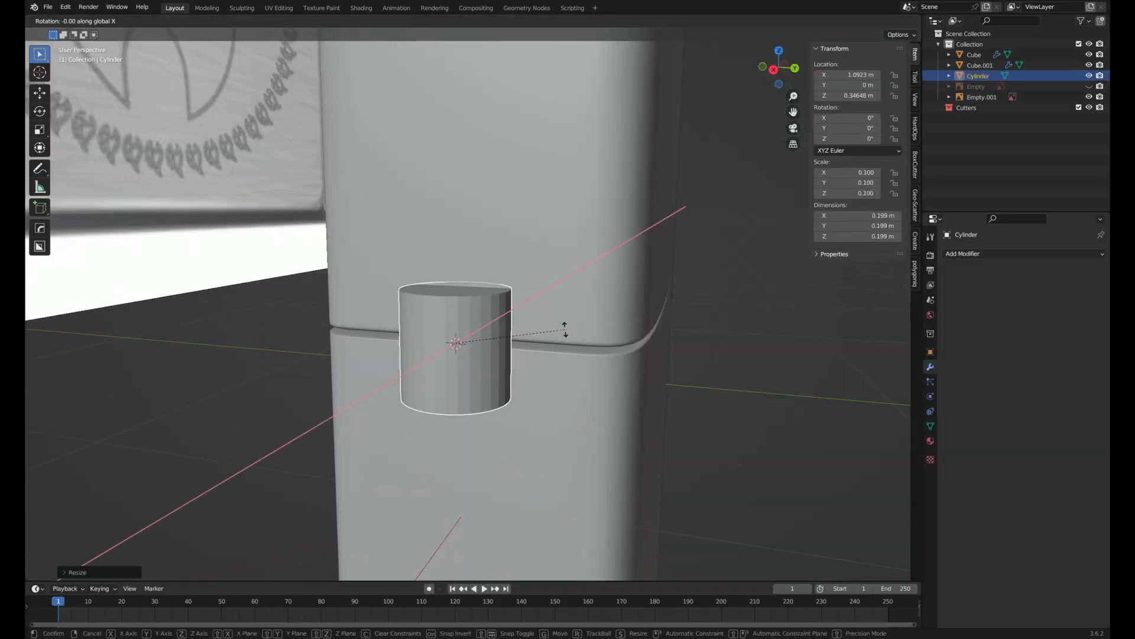
pyautogui.write('rx90')
pyautogui.press('Return')
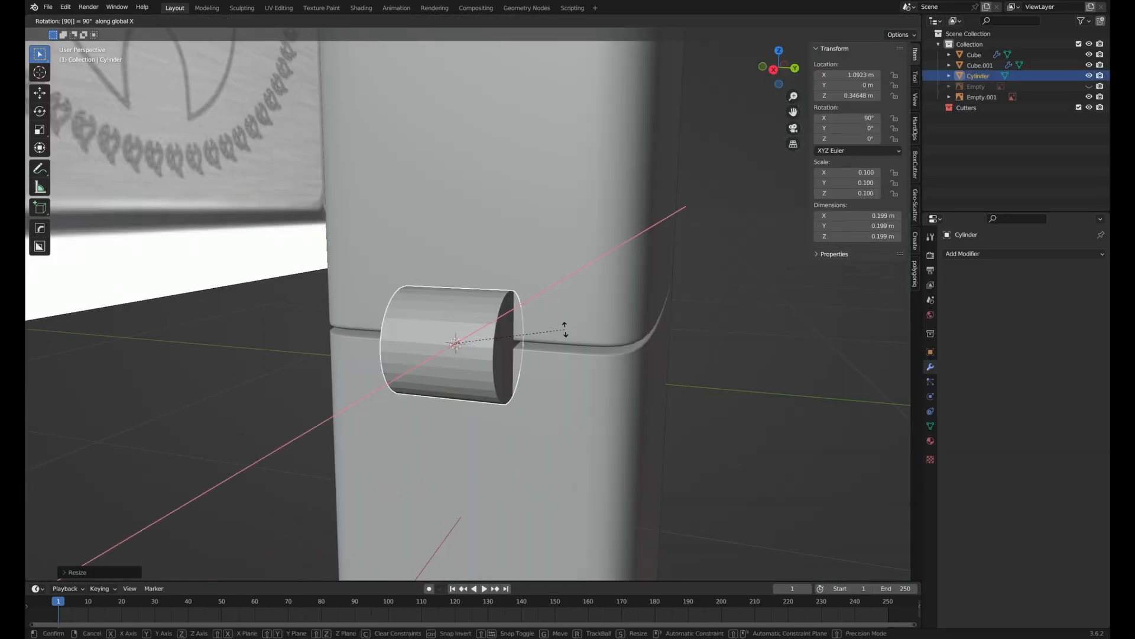
# - Scale the hinge cylinder down to about 0.138 m in diameter and 0.134 m long
pyautogui.press('s')
pyautogui.press('x')
pyautogui.press('y')
pyautogui.click(450, 447)
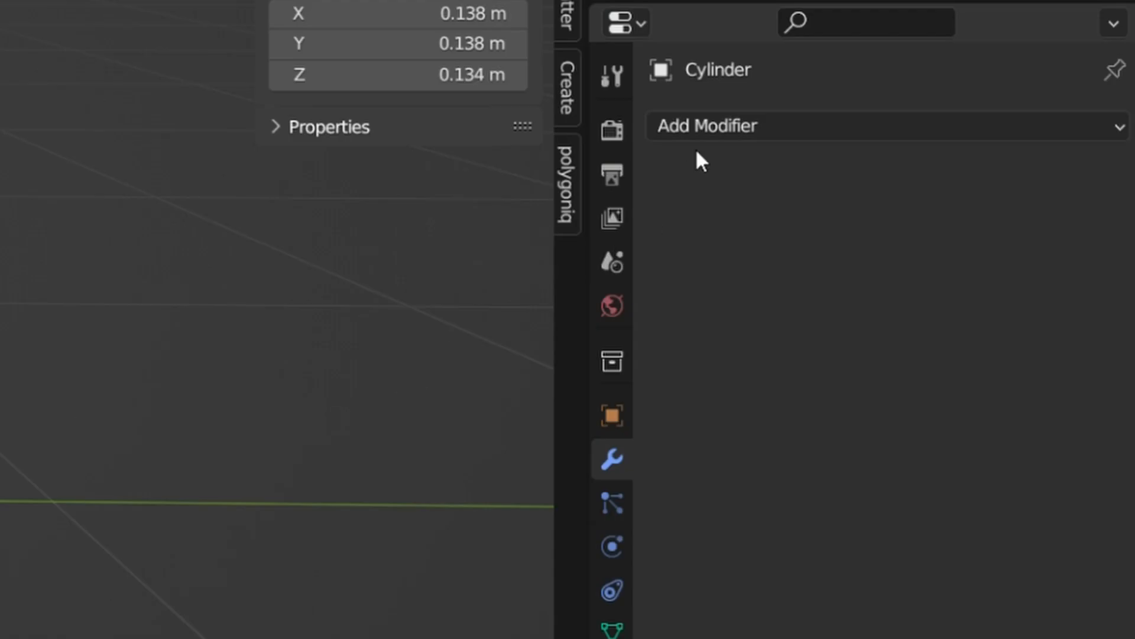
# - Add an Array modifier to the hinge cylinder with a count of 3 and a relative Z offset of 1
pyautogui.click(953, 256)
pyautogui.click(491, 212)
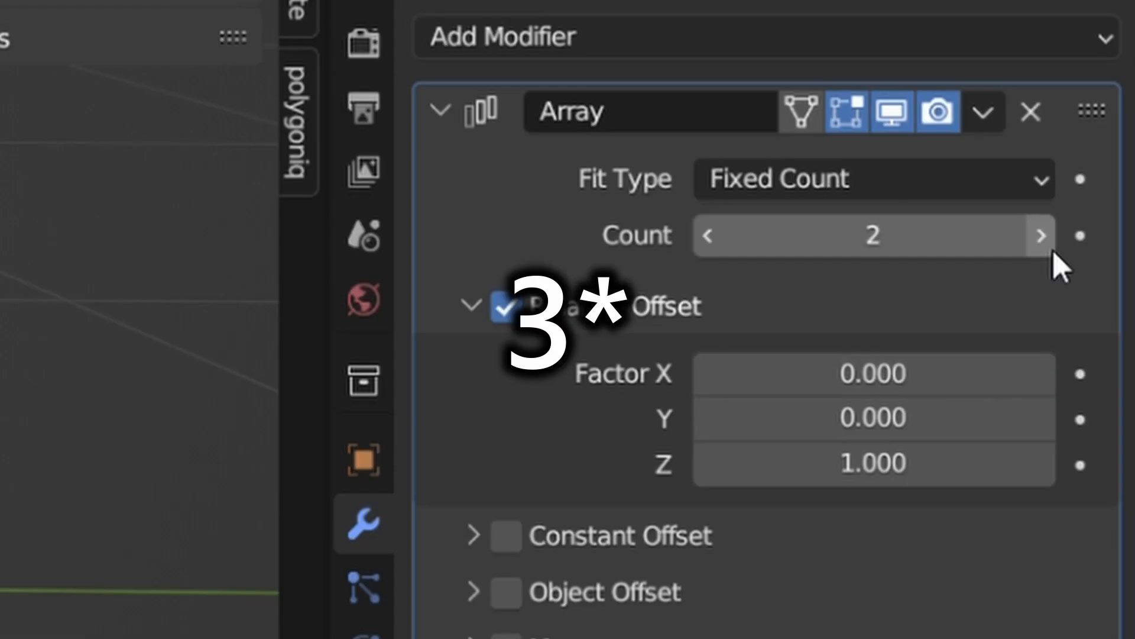
pyautogui.click(1041, 248)
# - Add a Bevel modifier to round the edges of the three hinge cylinder segments
pyautogui.click(828, 36)
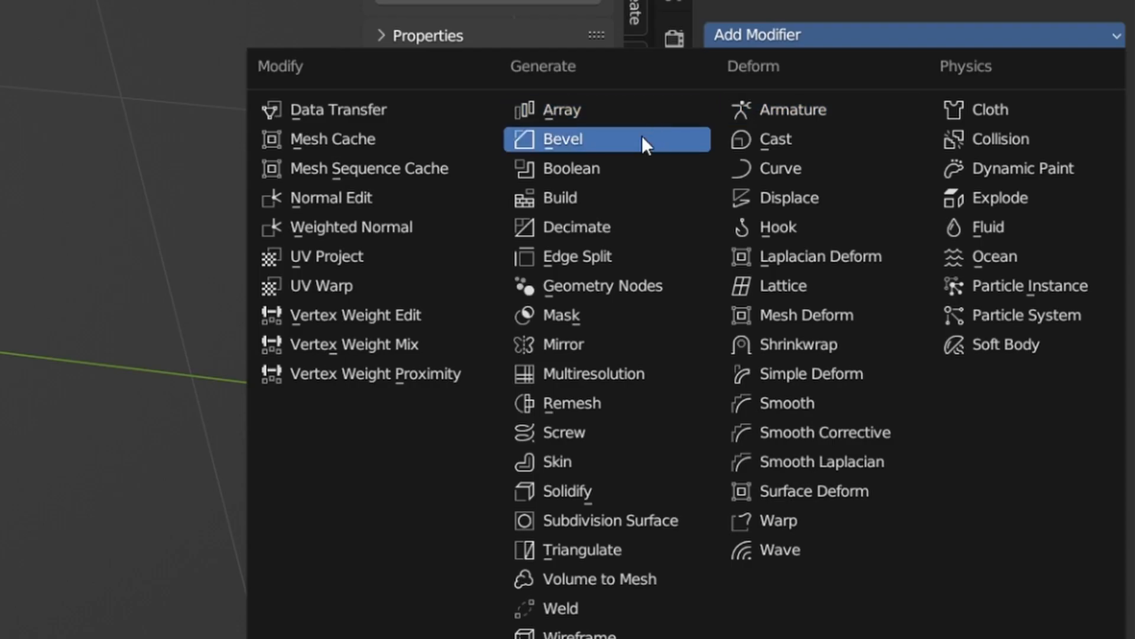
pyautogui.click(308, 207)
pyautogui.click(1056, 258)
pyautogui.click(1056, 257)
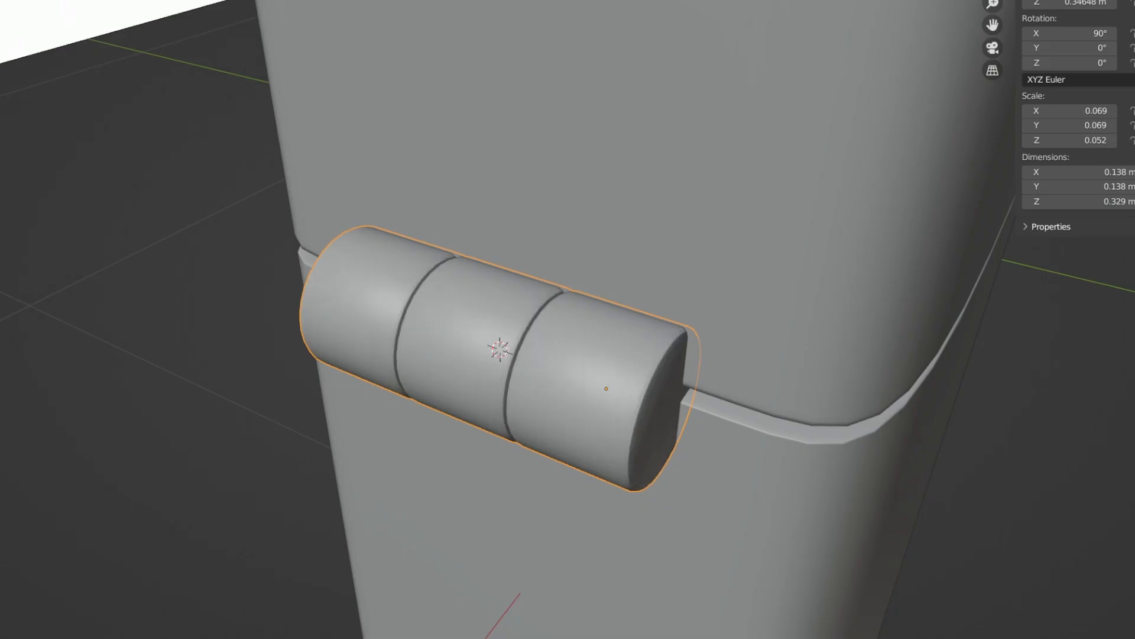
pyautogui.moveTo(615, 366); pyautogui.dragTo(653, 338, button='middle')
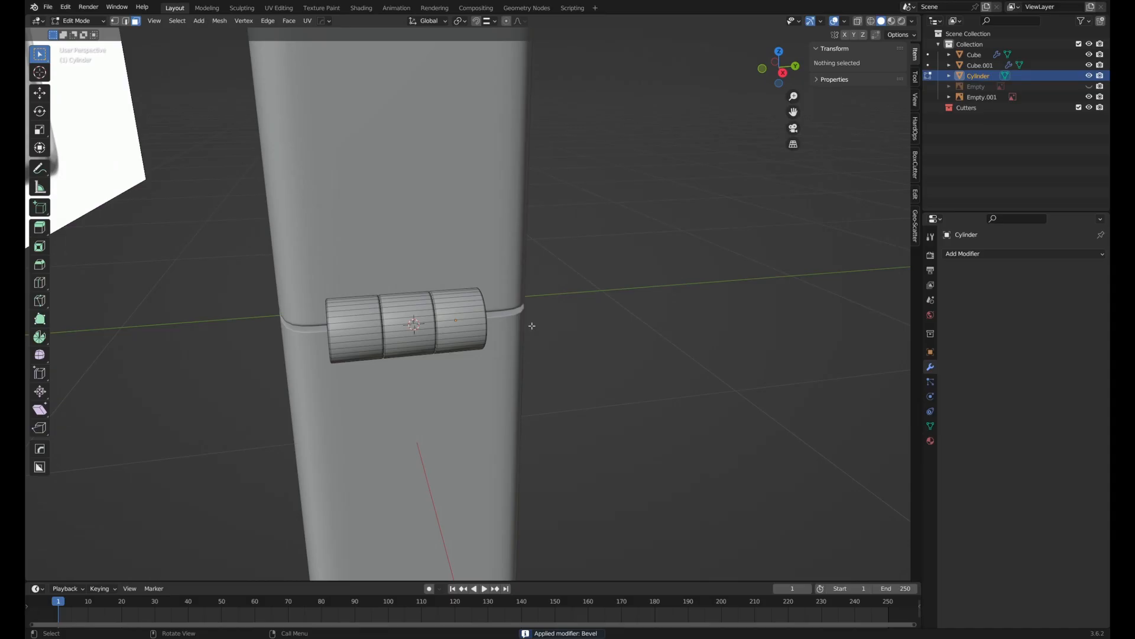
# - Separate the two outer hinge segments from the middle one into their own object
pyautogui.keyDown('alt'); pyautogui.click(474, 326); pyautogui.keyUp('alt')
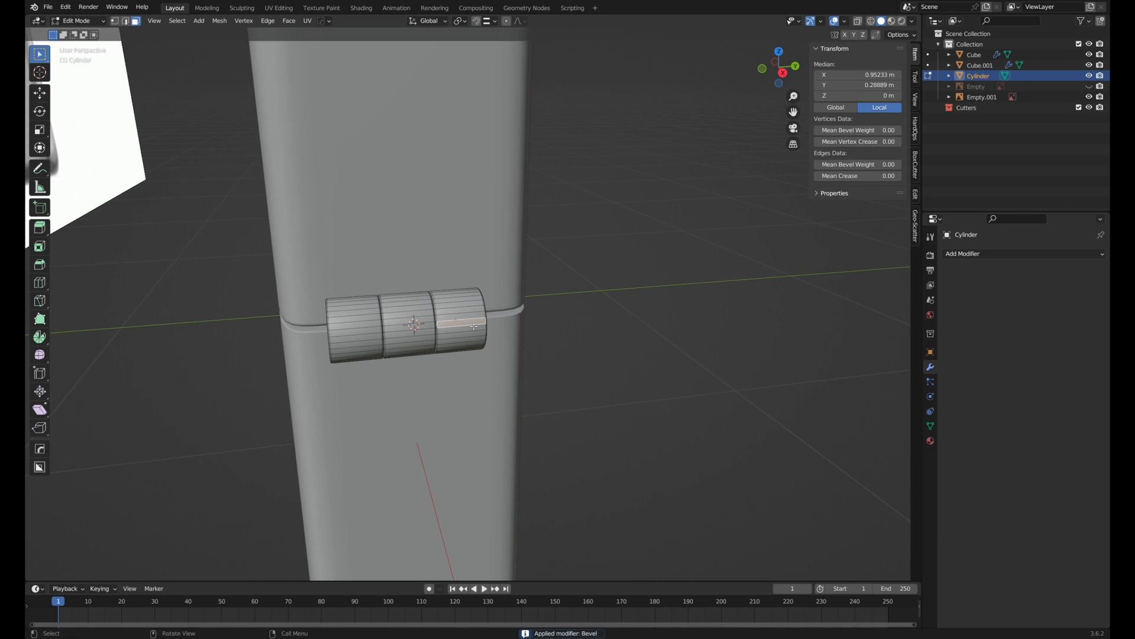
pyautogui.hotkey('ctrl', 'l')
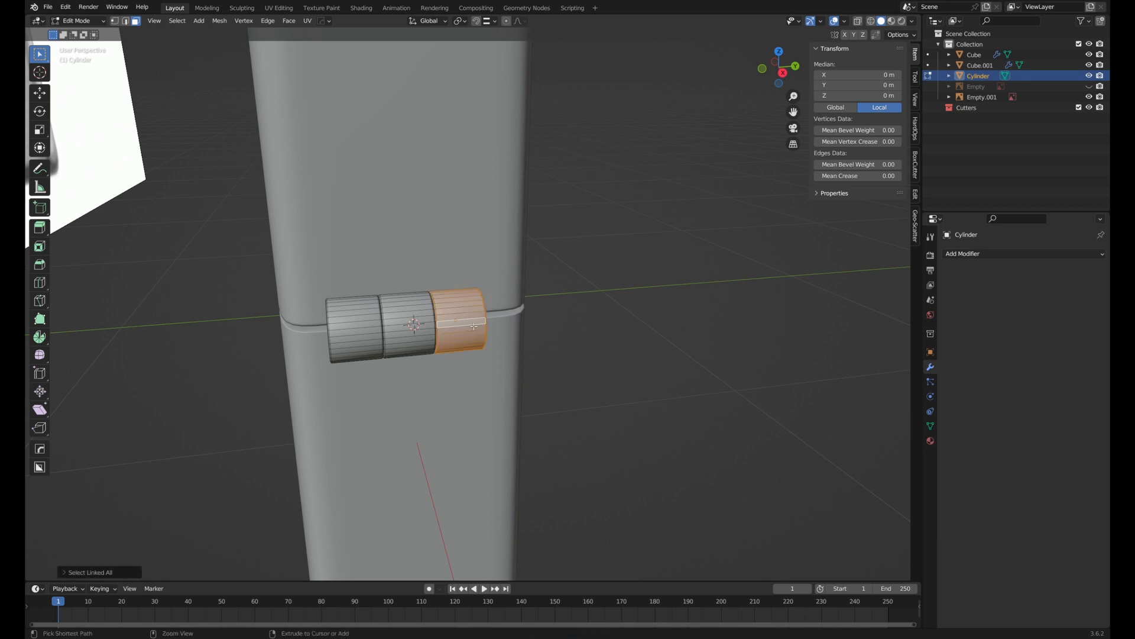
pyautogui.keyDown('alt'); pyautogui.keyDown('shift'); pyautogui.click(346, 327); pyautogui.keyUp('shift'); pyautogui.keyUp('alt')
pyautogui.hotkey('ctrl', 'l')
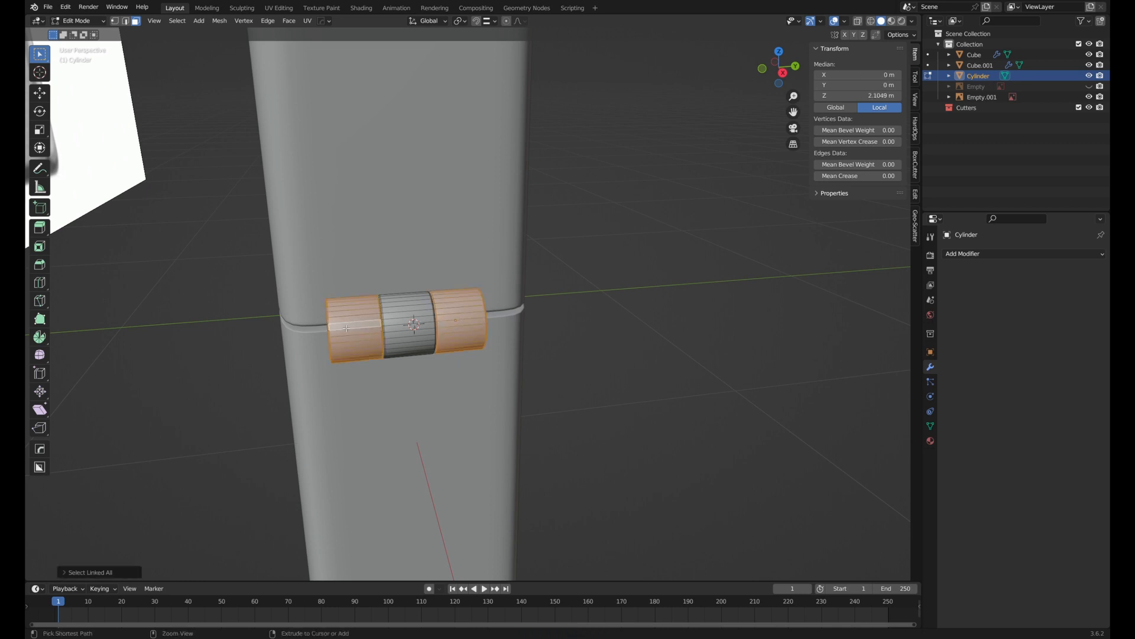
pyautogui.scroll(1, 345, 327)
pyautogui.moveTo(476, 330)
pyautogui.mouseDown(button='middle')
pyautogui.moveTo(403, 304)
pyautogui.moveTo(349, 312)
pyautogui.moveTo(477, 330)
pyautogui.mouseUp(button='middle')
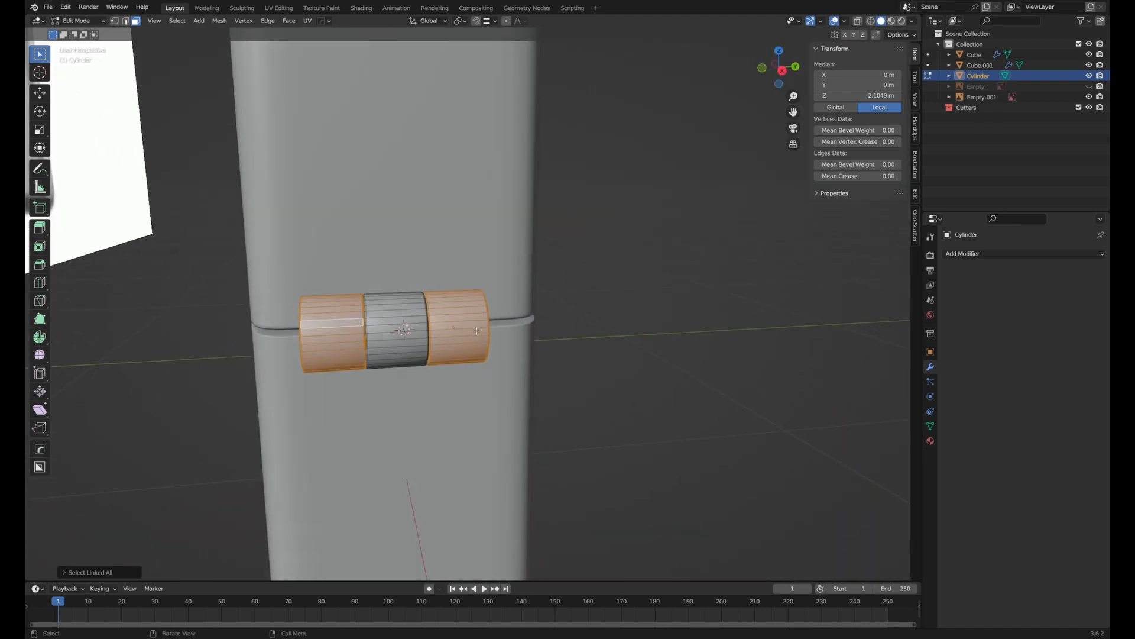
pyautogui.press('p')
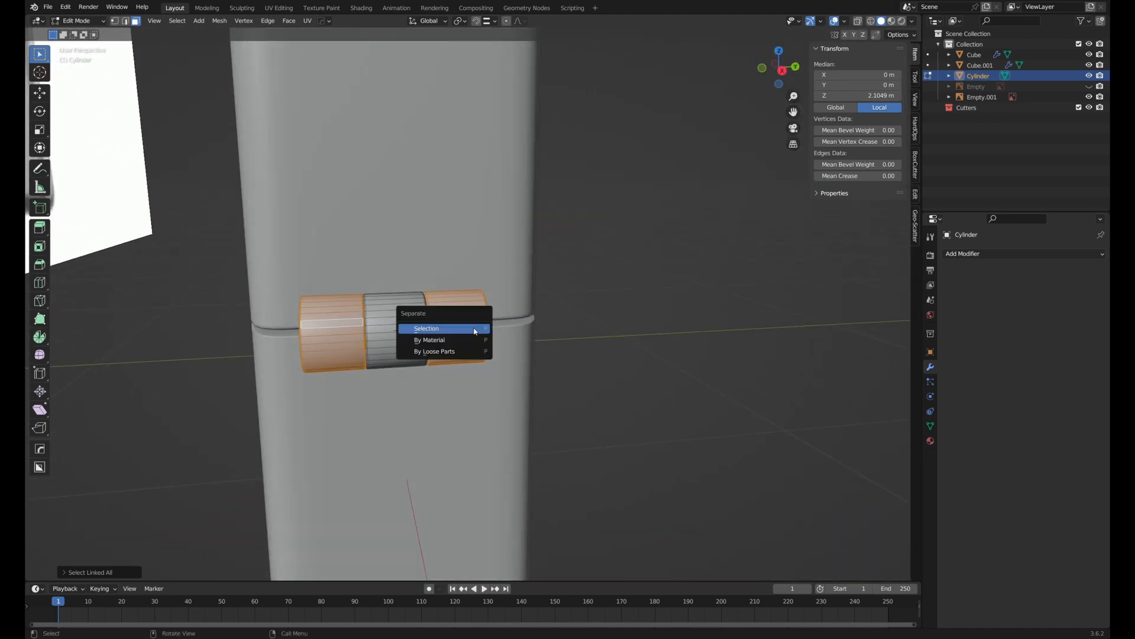
pyautogui.click(475, 331)
pyautogui.press('Tab')
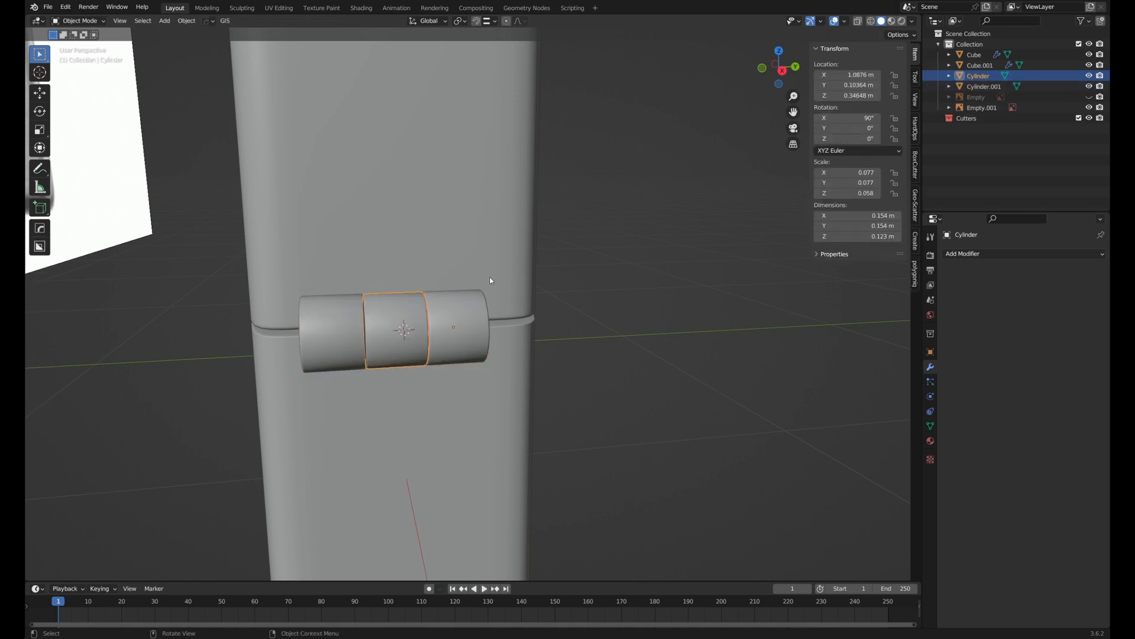
# - Add a Boolean Union modifier to the lid and pick the middle hinge segment as its object
pyautogui.click(489, 277)
pyautogui.moveTo(449, 275)
pyautogui.mouseDown(button='middle')
pyautogui.moveTo(380, 320)
pyautogui.moveTo(433, 275)
pyautogui.mouseUp(button='middle')
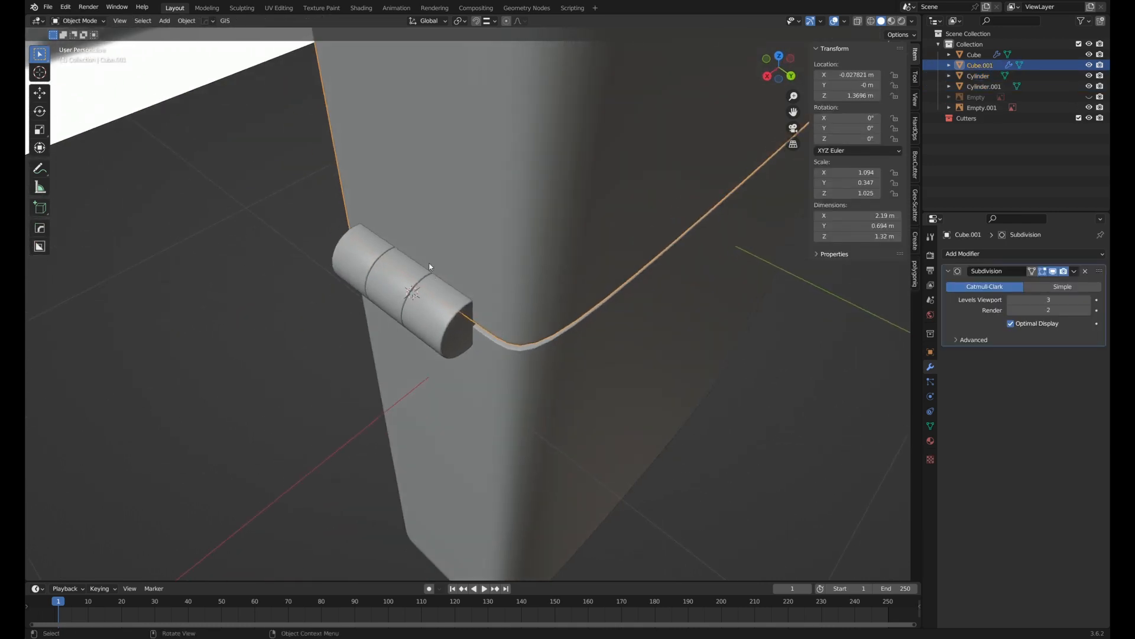
pyautogui.keyDown('shift'); pyautogui.click(412, 277); pyautogui.keyUp('shift')
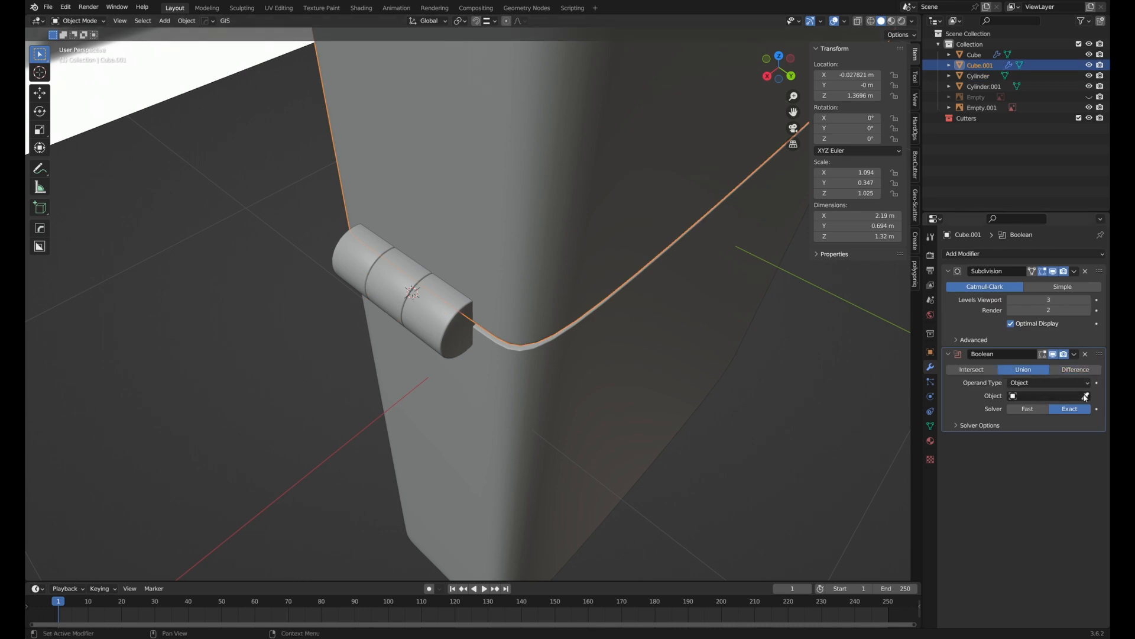
pyautogui.click(408, 276)
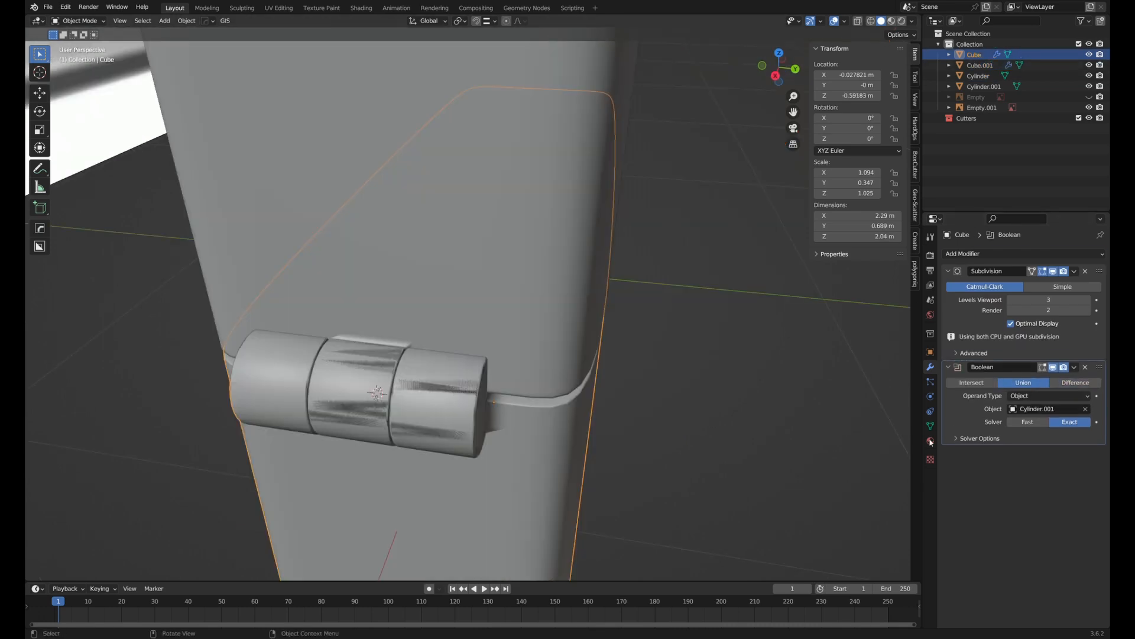
# - Unite the two outer hinge segments with the lighter's lower body using a Boolean modifier and hide their source object
pyautogui.click(1011, 422)
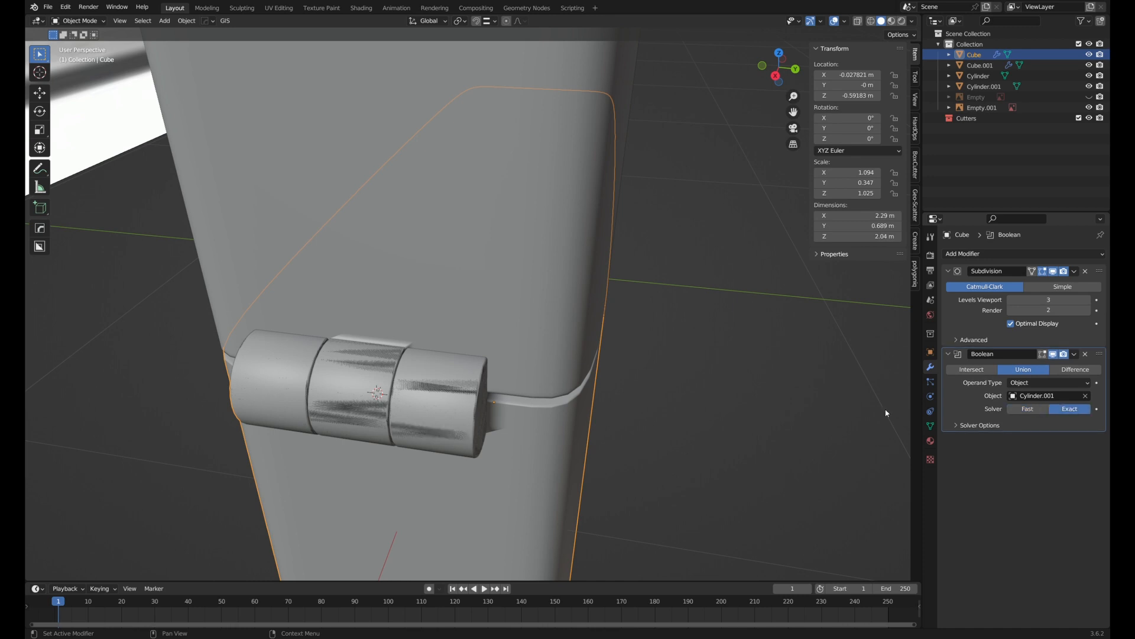
pyautogui.moveTo(503, 426); pyautogui.dragTo(444, 402, button='middle')
pyautogui.click(444, 402)
pyautogui.click(444, 402)
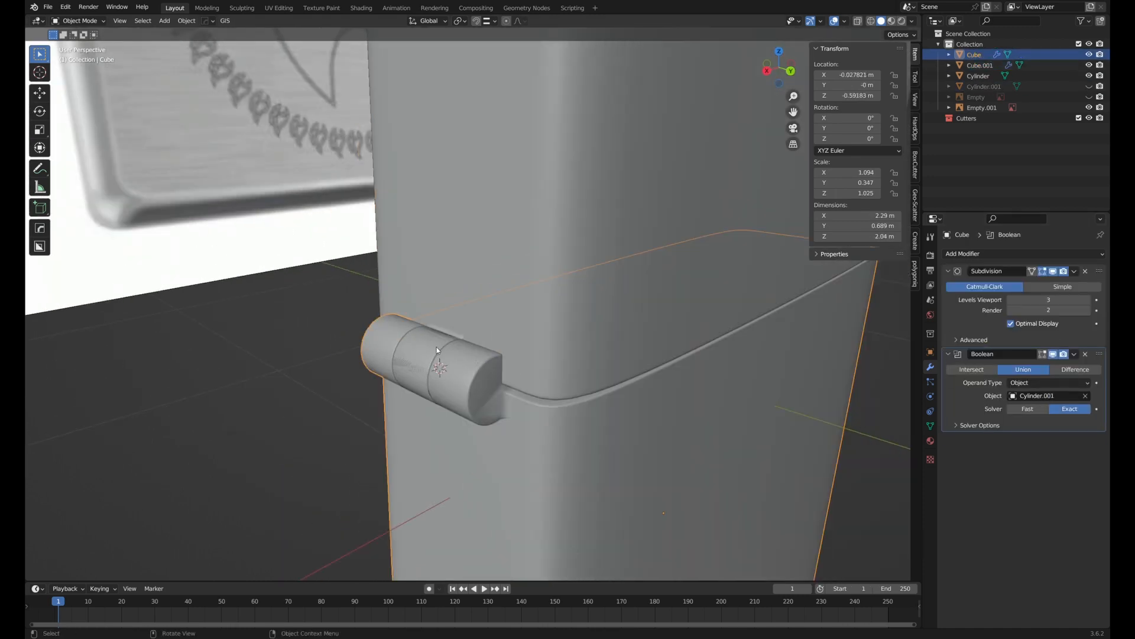
# - Set the lid's origin to the 3D cursor at the centre of the hinge
pyautogui.moveTo(436, 347); pyautogui.dragTo(569, 318, button='middle')
pyautogui.click(569, 318)
pyautogui.rightClick(569, 318)
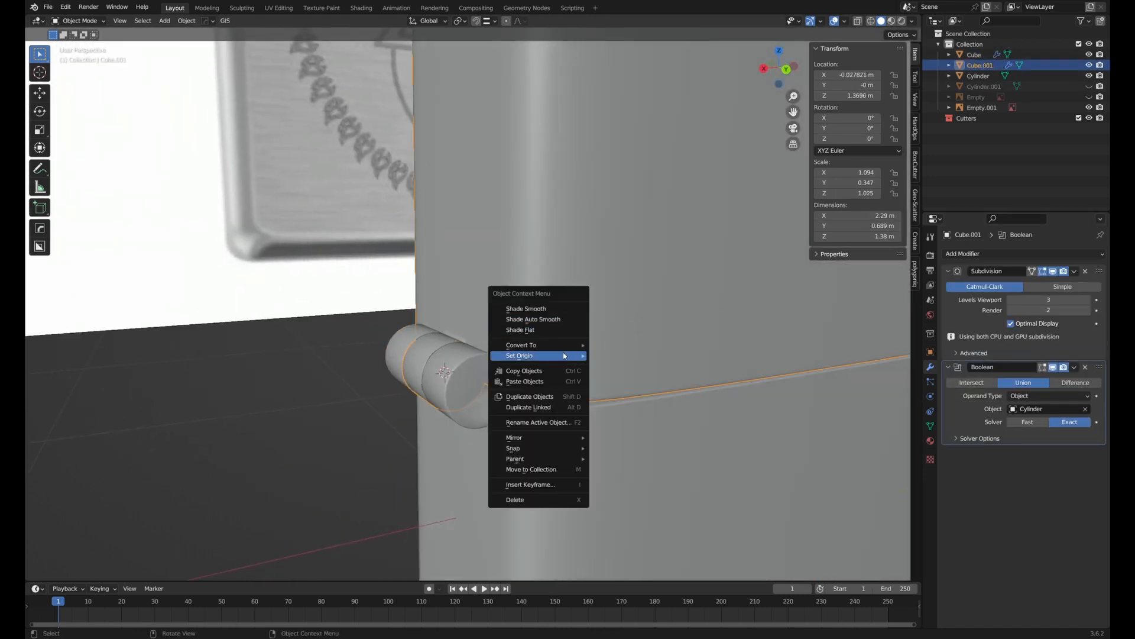
pyautogui.moveTo(565, 356)
pyautogui.click(619, 379)
pyautogui.moveTo(619, 379); pyautogui.dragTo(703, 319, button='middle')
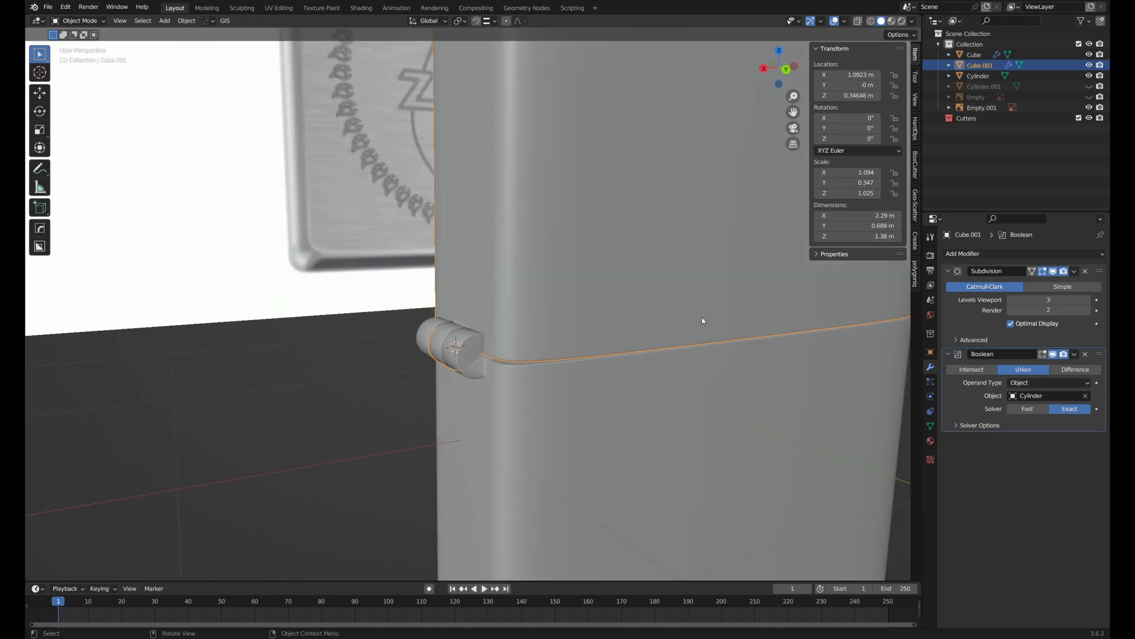
pyautogui.press('r')
pyautogui.press('x')
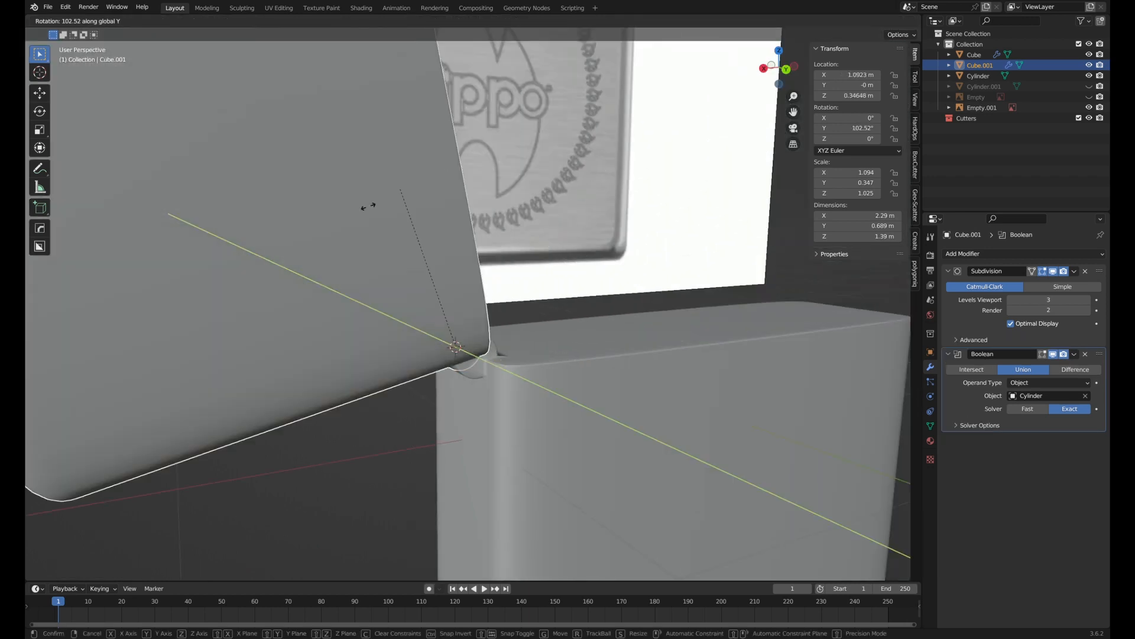
pyautogui.press('Escape')
# - Swing the lid open around the hinge by rotating it about 98° about the global Y axis
pyautogui.scroll(-6, 685, 285)
pyautogui.press('r')
pyautogui.press('y')
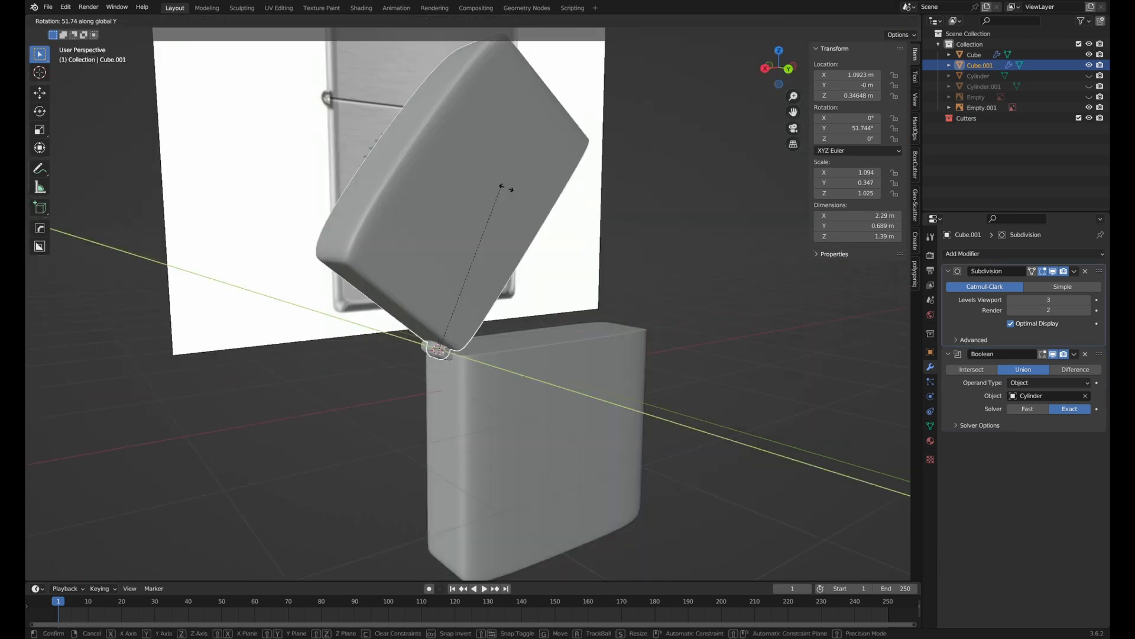
pyautogui.click(391, 247)
pyautogui.moveTo(391, 247); pyautogui.dragTo(257, 270, button='middle')
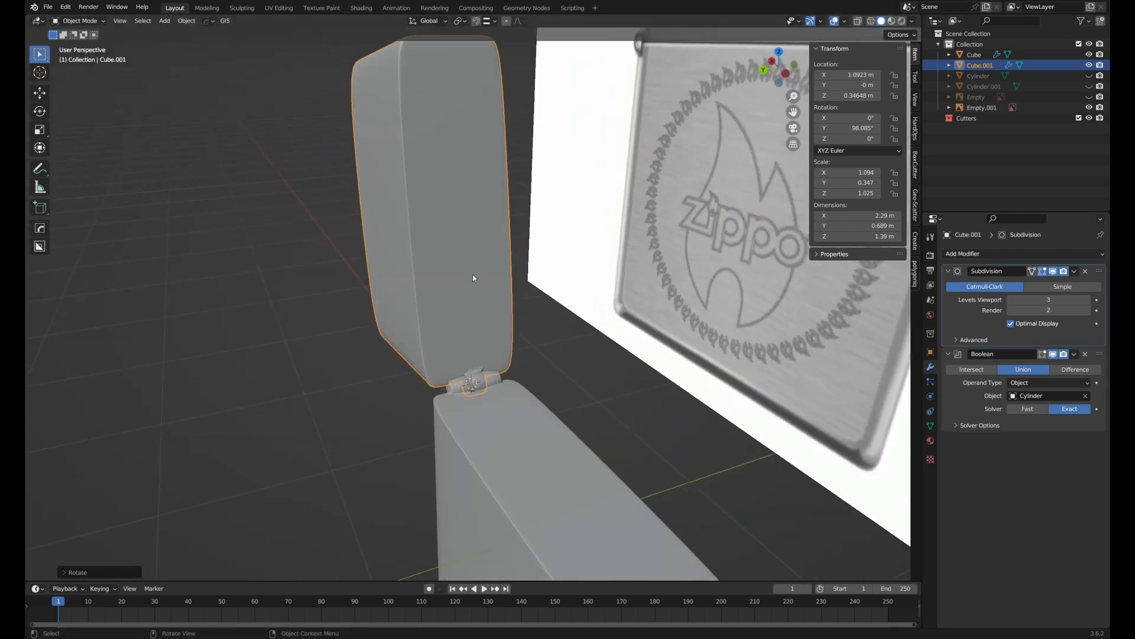
# - Delete the lid's underside faces to open its hollow interior
pyautogui.scroll(-5, 448, 309)
pyautogui.moveTo(448, 309); pyautogui.dragTo(587, 288, button='middle')
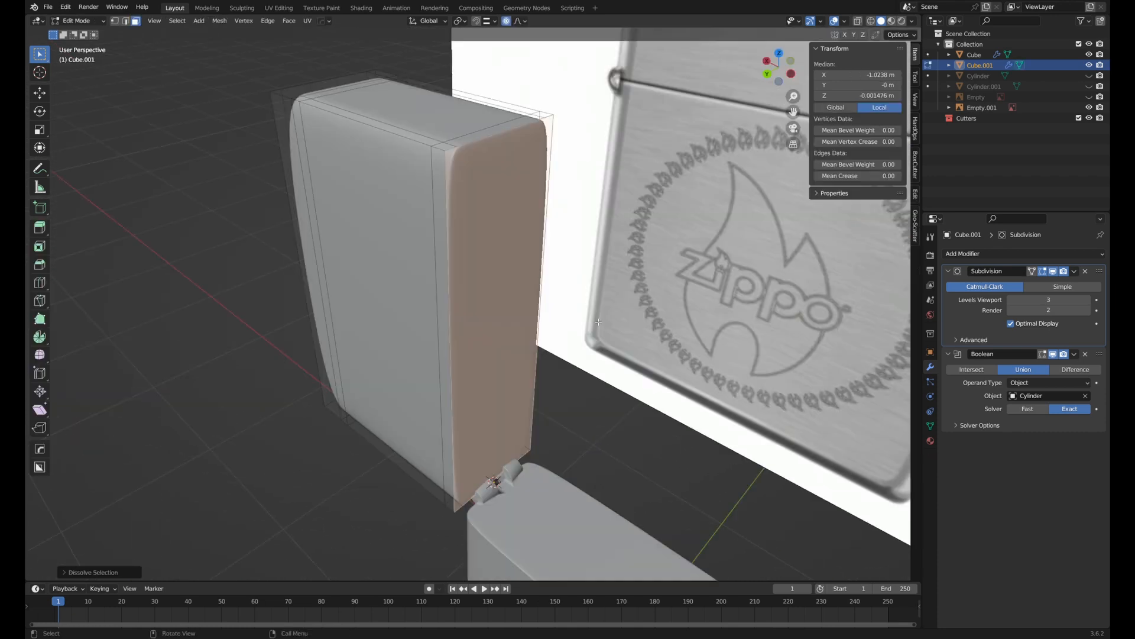
pyautogui.press('x')
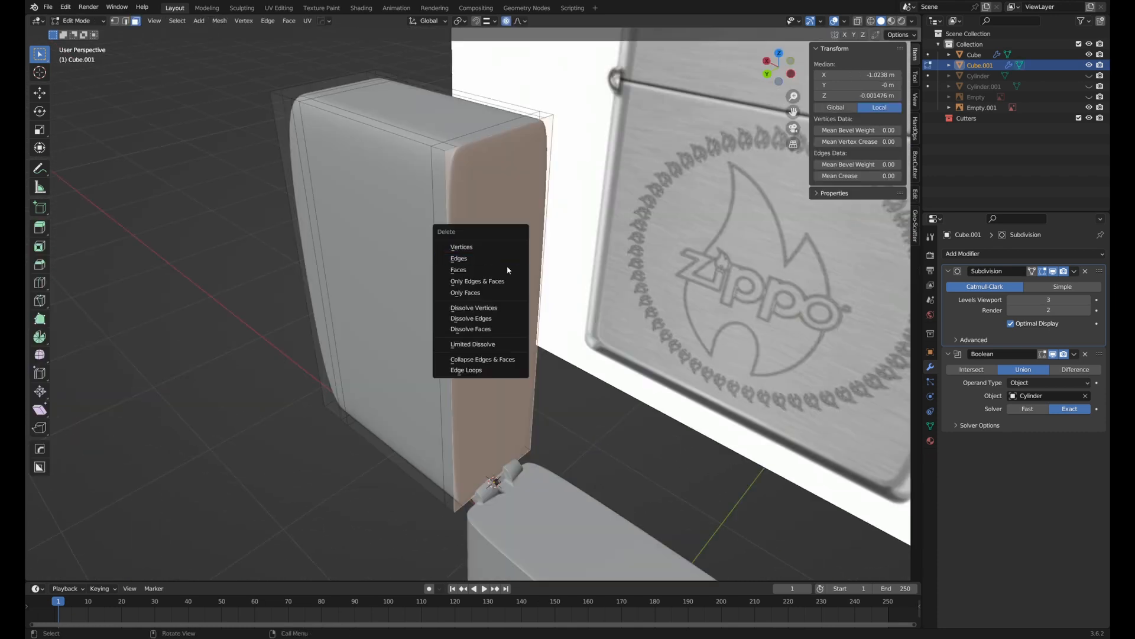
pyautogui.click(507, 271)
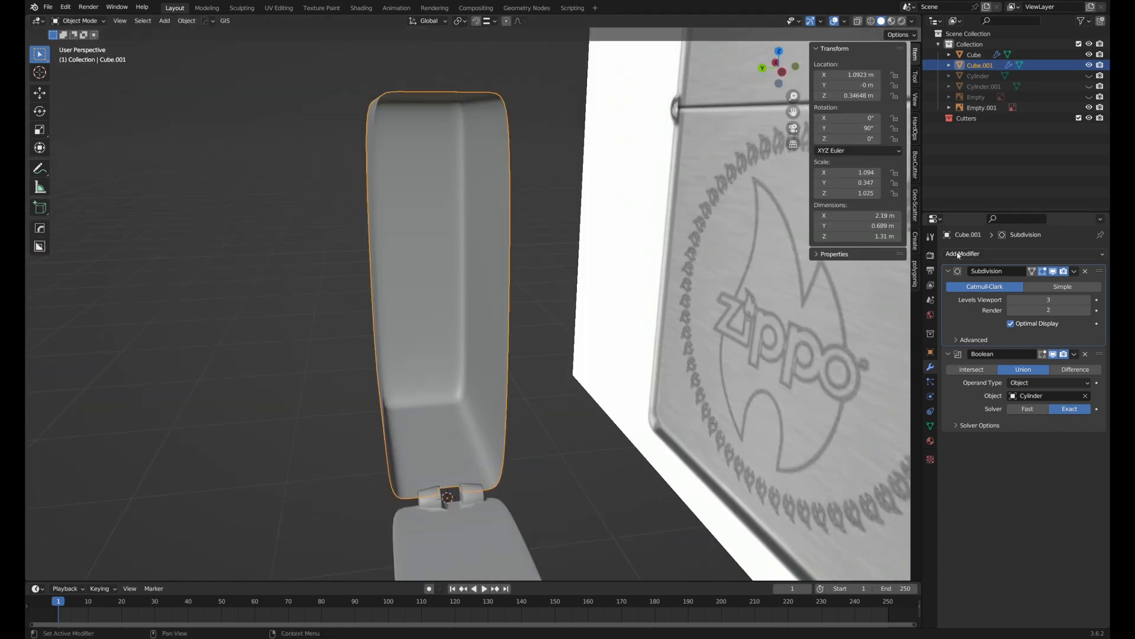
# - Add a Solidify modifier to the lid with 0.074 m even thickness and 0.94 offset, and apply the lid's scale
pyautogui.click(1005, 253)
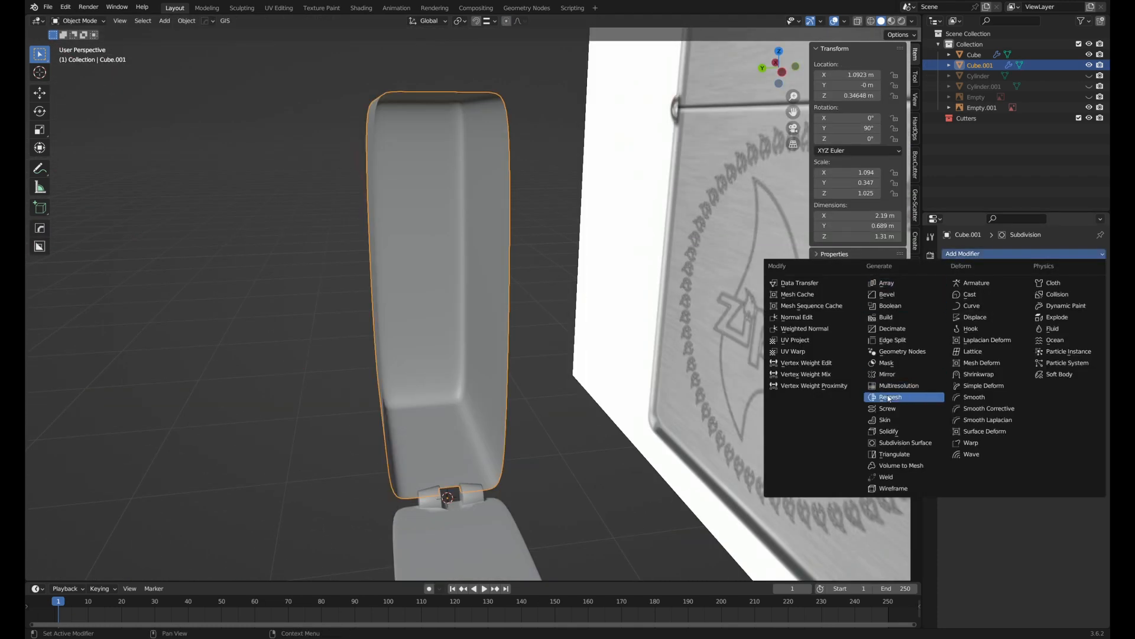
pyautogui.click(893, 430)
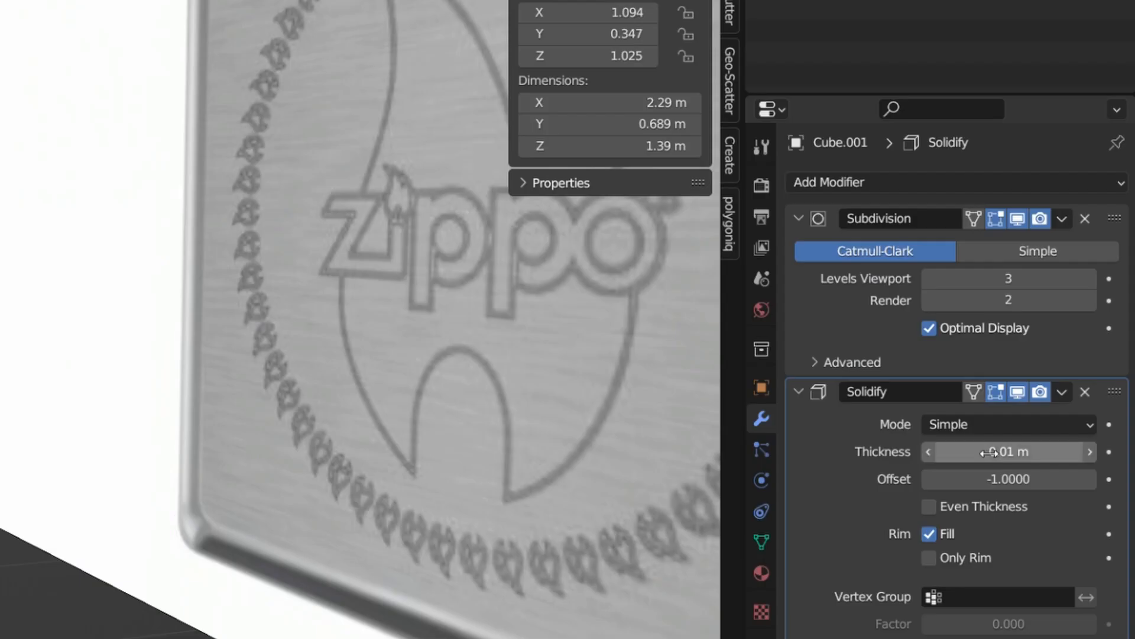
pyautogui.moveTo(1037, 382); pyautogui.dragTo(1050, 382)
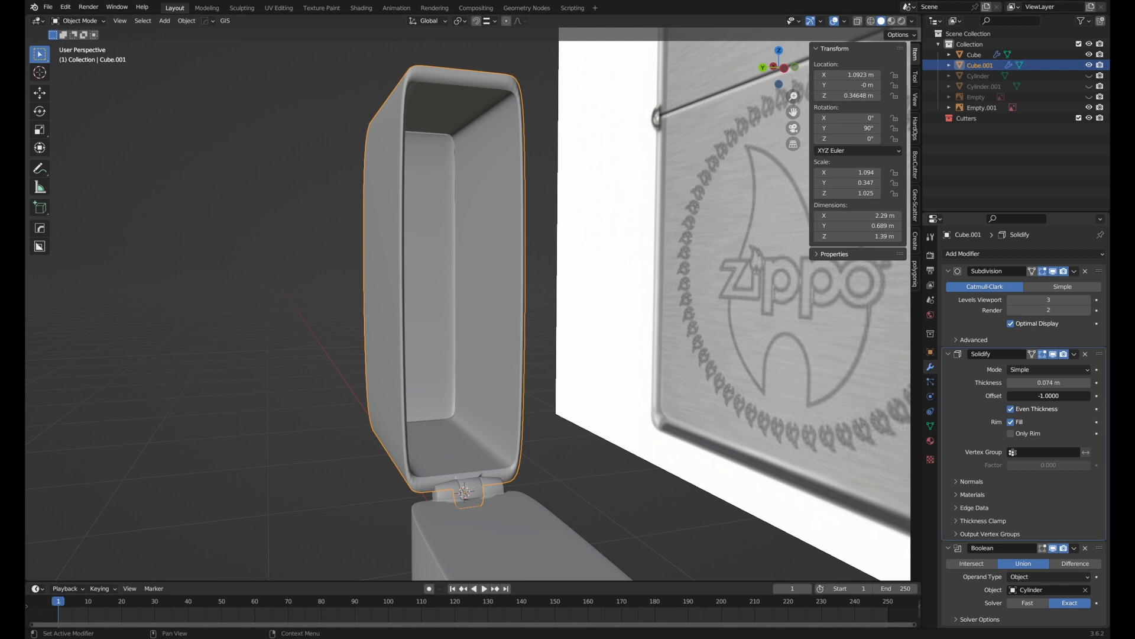
pyautogui.moveTo(1009, 396); pyautogui.dragTo(1088, 396)
pyautogui.hotkey('ctrl', 'a')
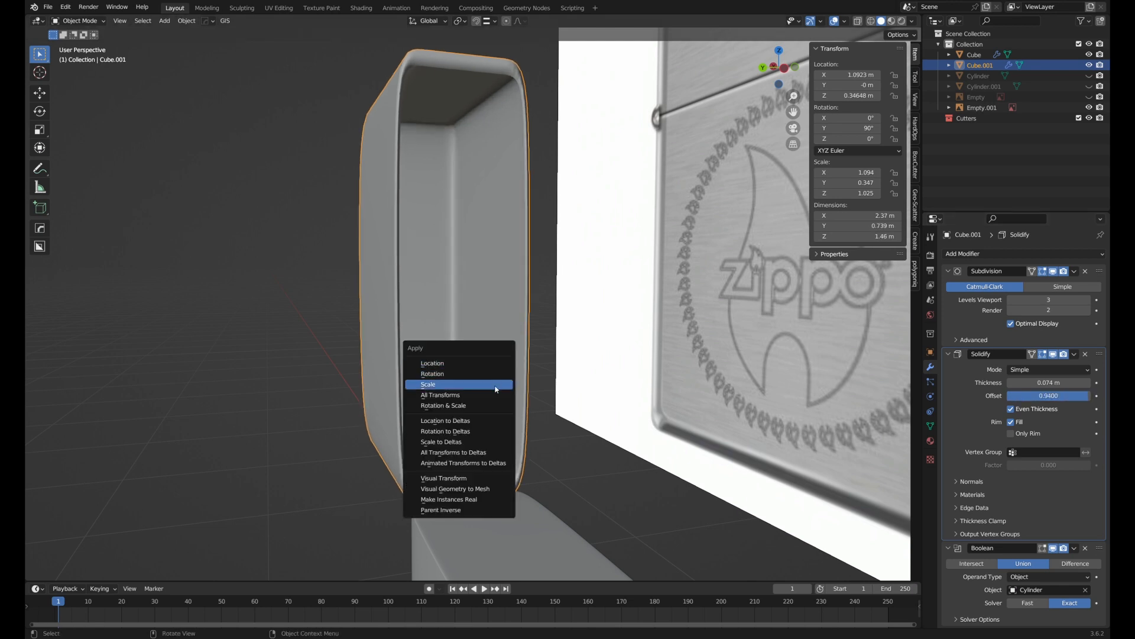
pyautogui.click(495, 384)
# - Delete the lower body's top faces and give its walls a Solidify modifier with a thickness of -0.04 m
pyautogui.press('x')
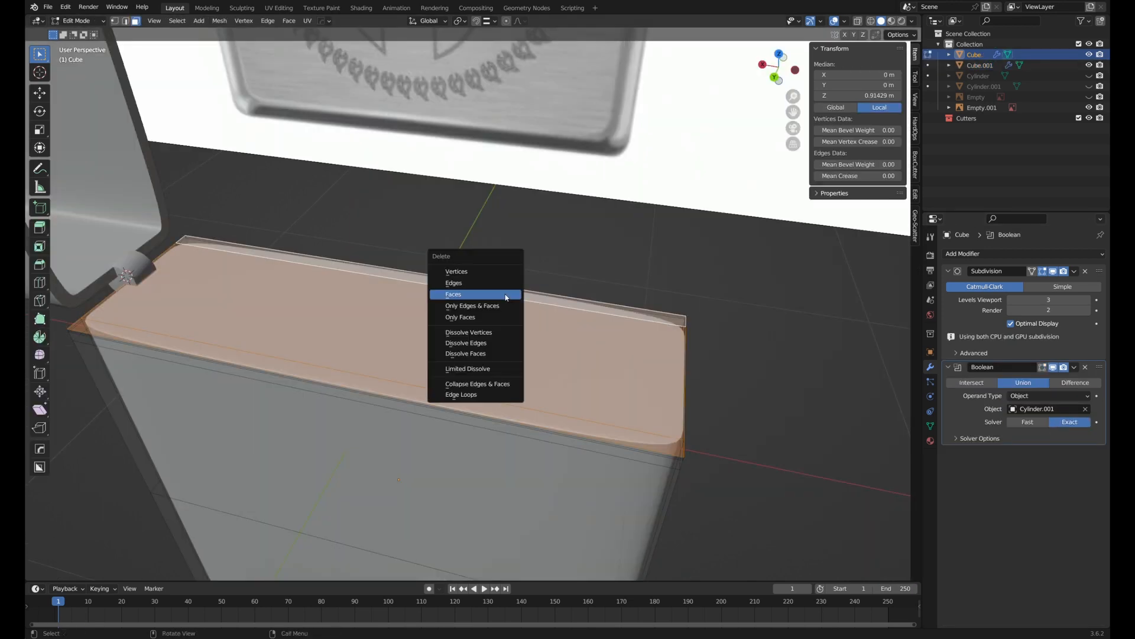
pyautogui.click(506, 296)
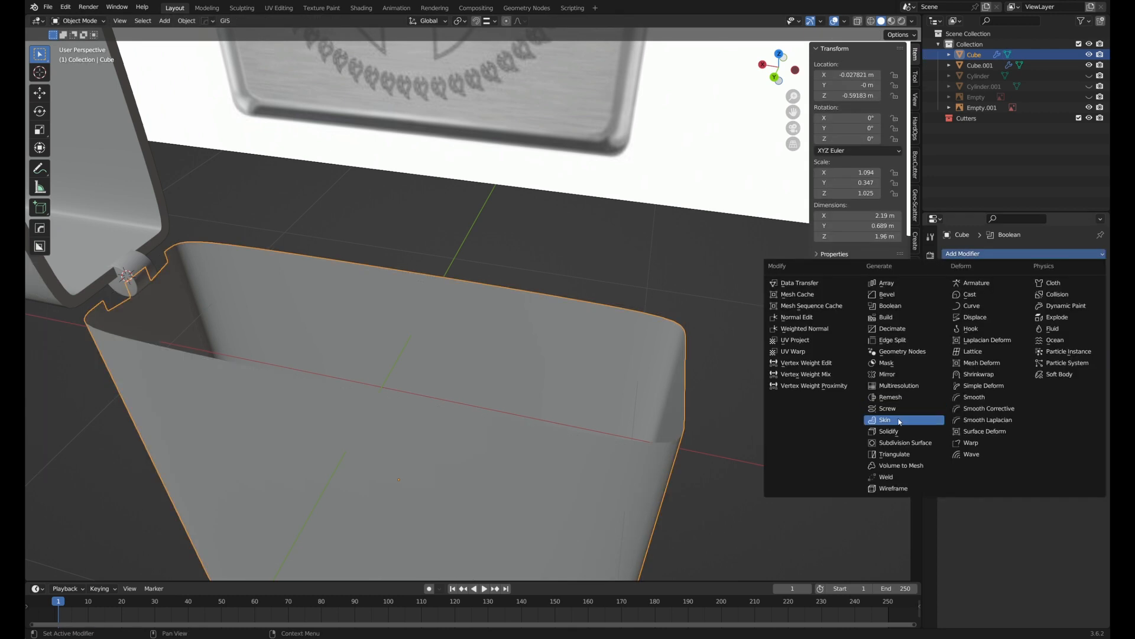
pyautogui.click(816, 416)
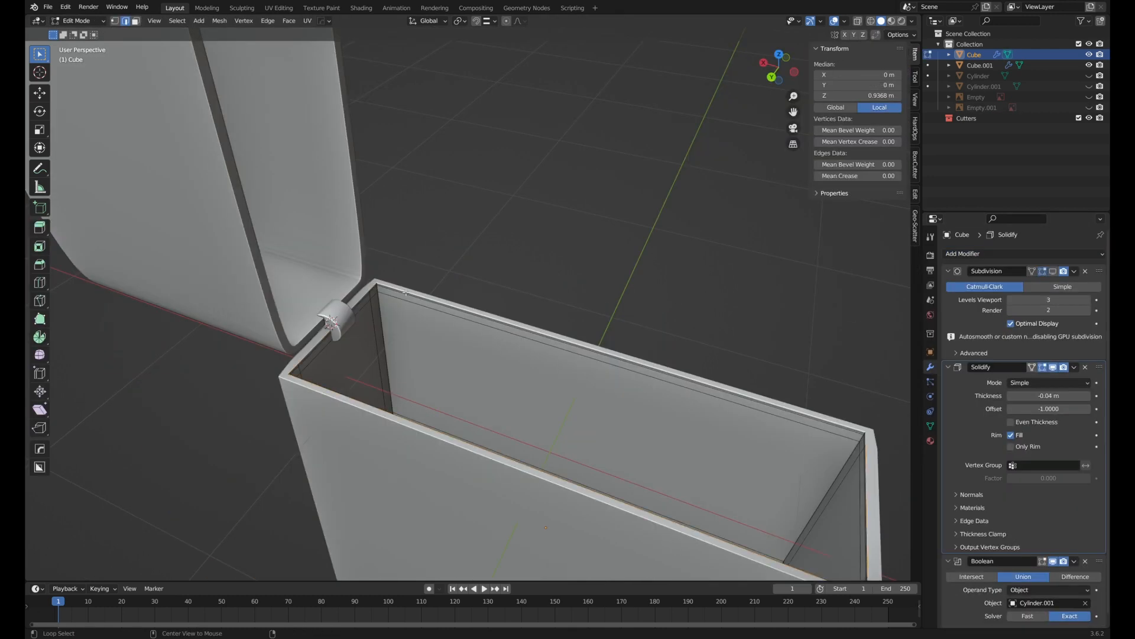
# - Duplicate the rim edge loop of the lower body in place and separate it into a new object
pyautogui.hotkey('shift', 'd')
pyautogui.rightClick(574, 262)
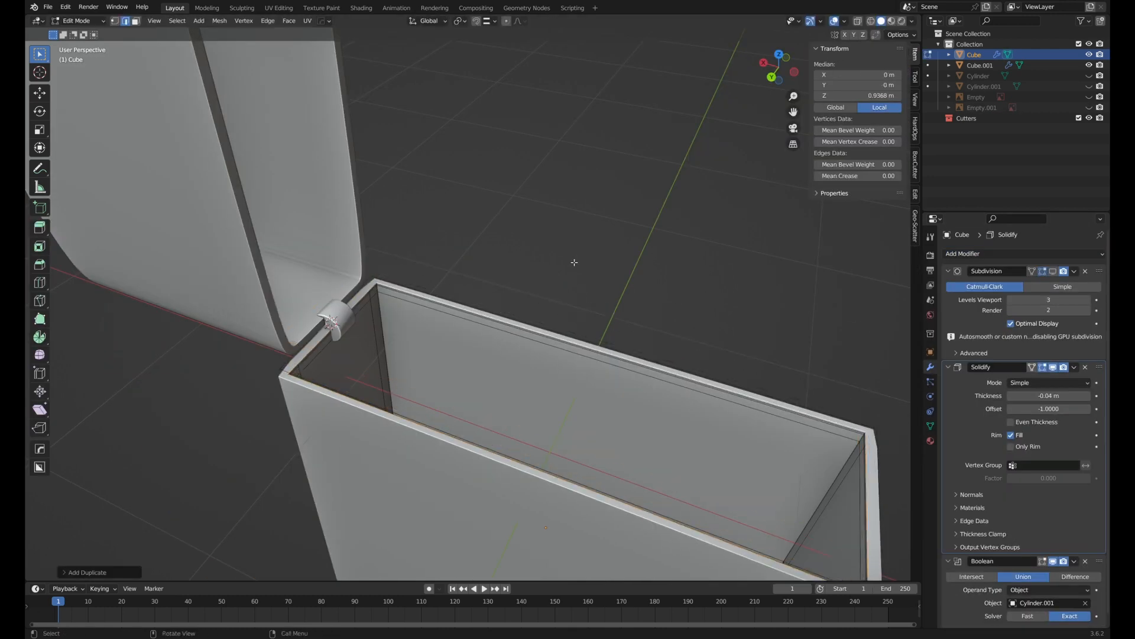
pyautogui.press('p')
pyautogui.click(577, 261)
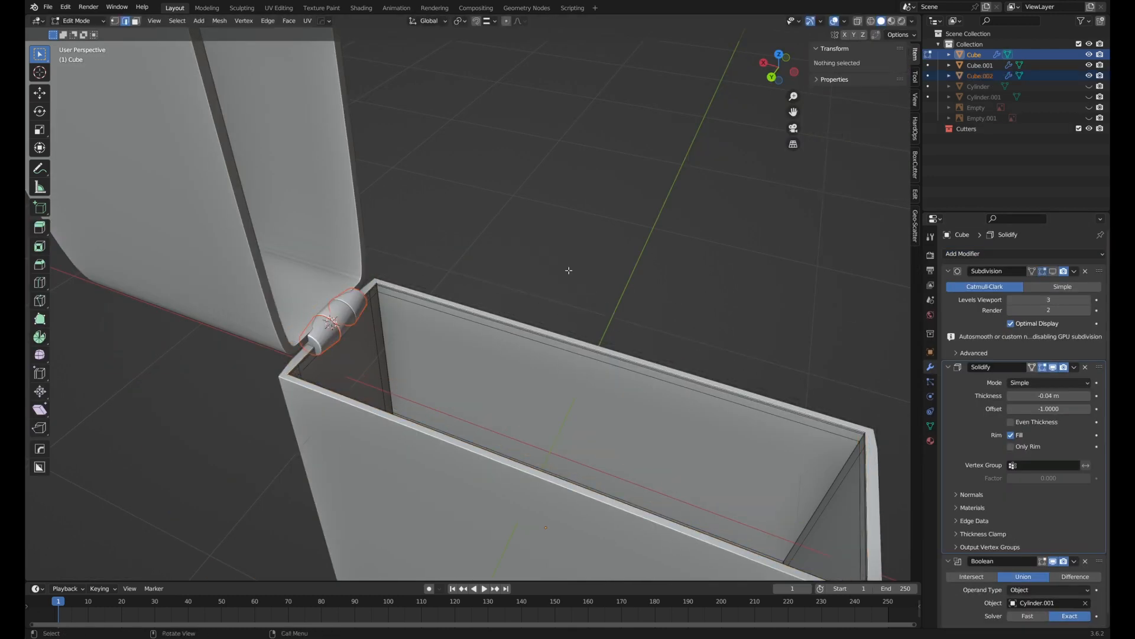
# - Add two centred loop cuts to the filled insert face, one crosswise and one lengthwise
pyautogui.press('g')
pyautogui.press('g')
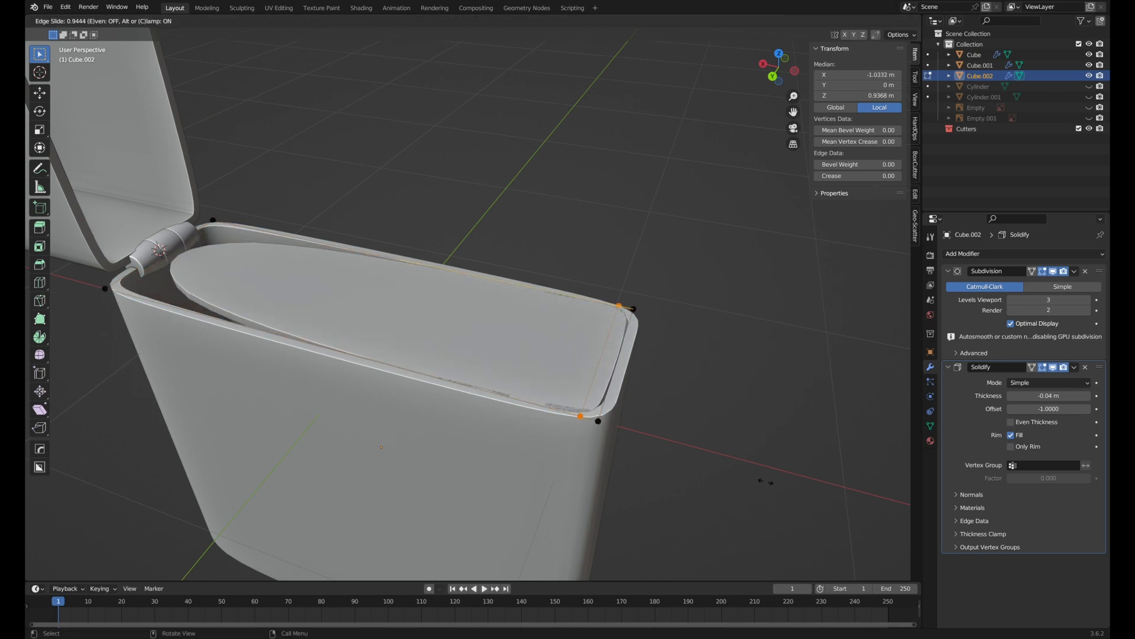
pyautogui.rightClick(763, 482)
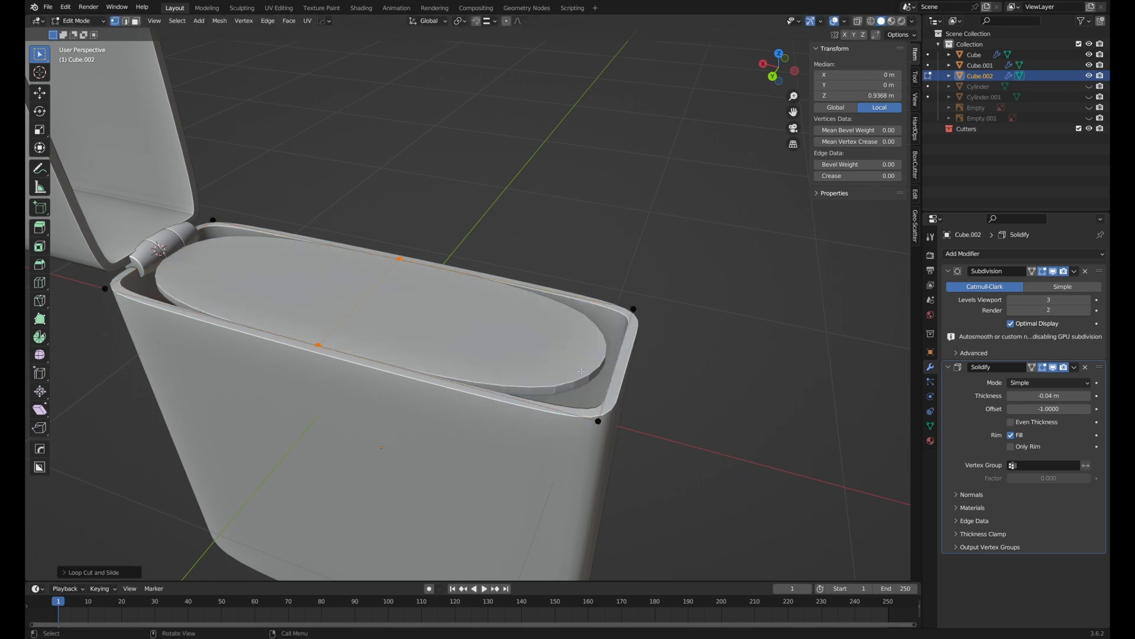
pyautogui.hotkey('ctrl', 'r')
pyautogui.click(610, 370)
pyautogui.rightClick(613, 370)
# - Bevel the insert's lengthwise centre loop into two edges spread towards the long sides
pyautogui.moveTo(612, 369); pyautogui.dragTo(495, 395, button='middle')
pyautogui.hotkey('ctrl', 'b')
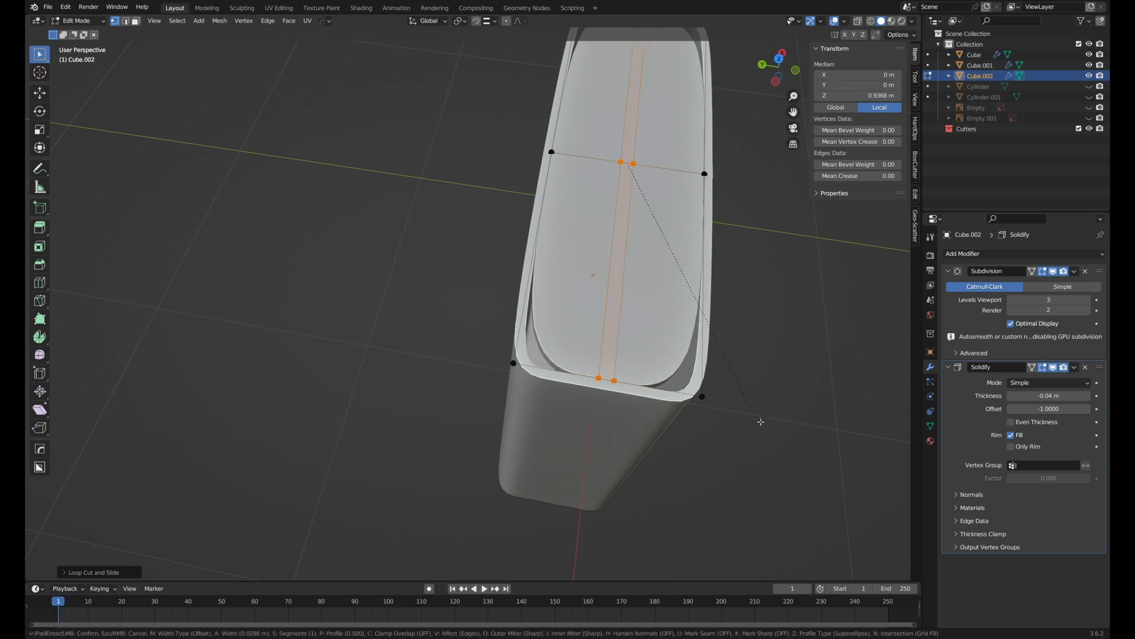
pyautogui.click(828, 436)
# - Lower the insert plate about 0.039 m along Z into the body opening
pyautogui.moveTo(828, 436); pyautogui.dragTo(644, 288, button='middle')
pyautogui.press('Tab')
pyautogui.press('g')
pyautogui.press('z')
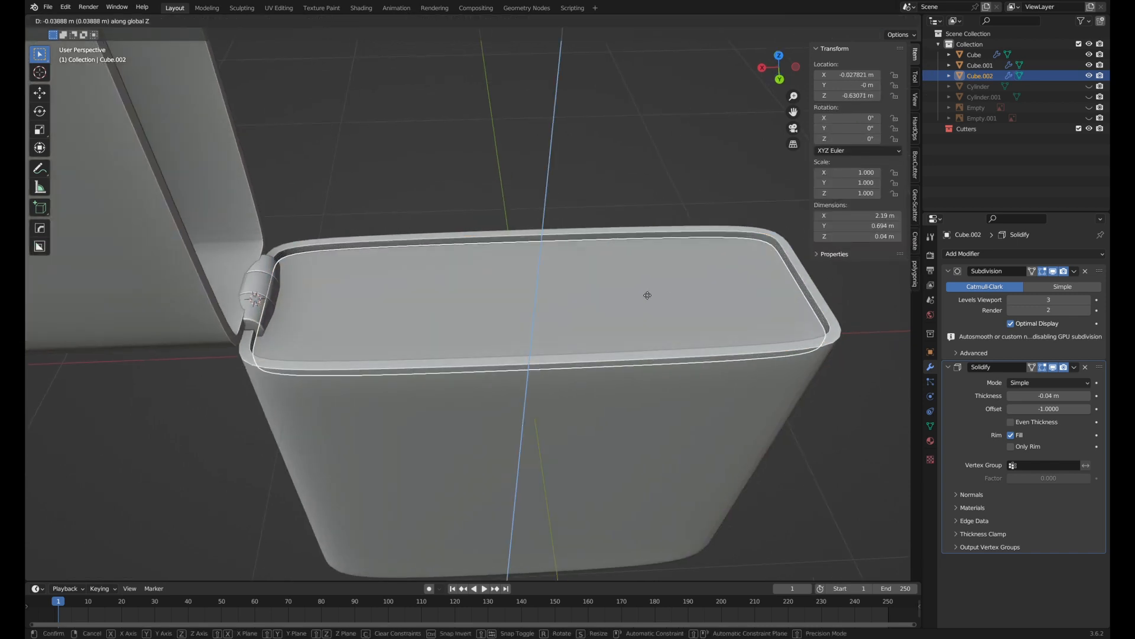
pyautogui.click(647, 295)
# - Inset all faces of the insert plate by about 0.047 m and extrude them upward above the body rim
pyautogui.press('Tab')
pyautogui.press('3')
pyautogui.press('a')
pyautogui.press('i')
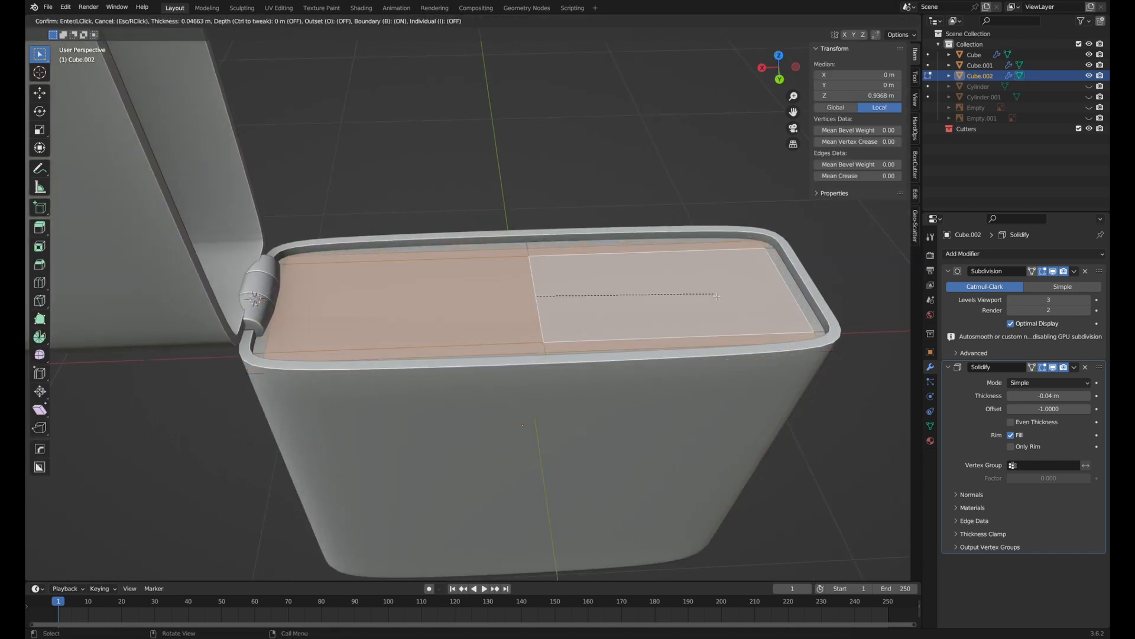
pyautogui.click(717, 296)
pyautogui.press('e')
pyautogui.click(730, 279)
pyautogui.moveTo(619, 282); pyautogui.dragTo(494, 240, button='middle')
pyautogui.press('Tab')
pyautogui.scroll(-3, 492, 249)
pyautogui.scroll(2, 493, 239)
# - Move the crosswise edge loop at the insert's free end along X towards the hinge to form a sloped end
pyautogui.press('Tab')
pyautogui.press('2')
pyautogui.keyDown('alt'); pyautogui.click(656, 354); pyautogui.keyUp('alt')
pyautogui.press('g')
pyautogui.press('x')
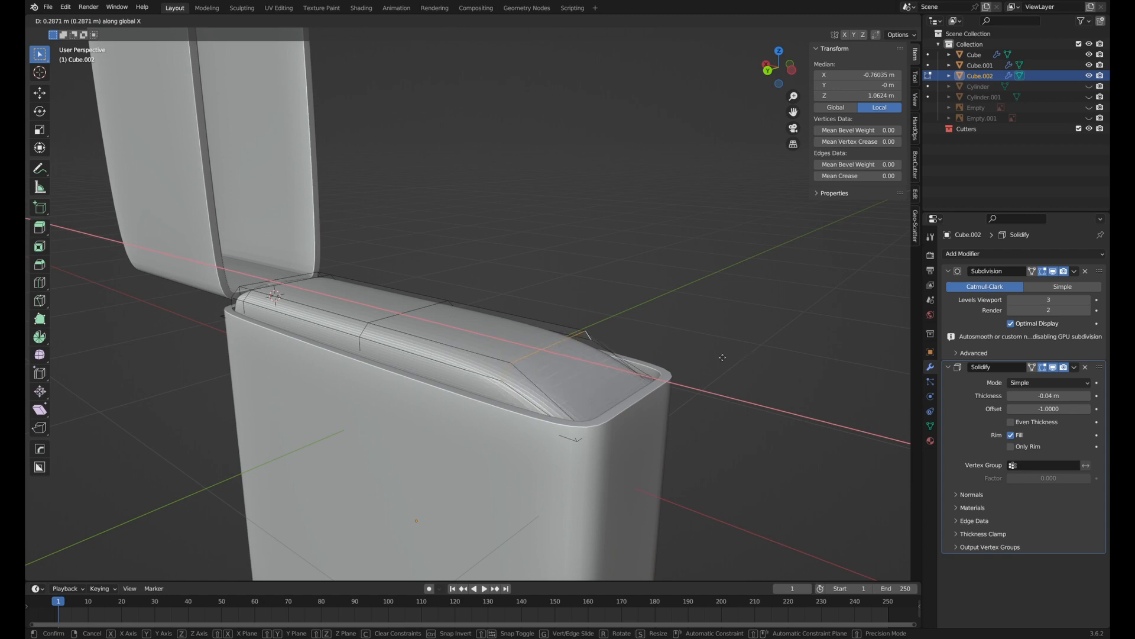
pyautogui.click(760, 356)
pyautogui.press('Tab')
pyautogui.scroll(3, 769, 357)
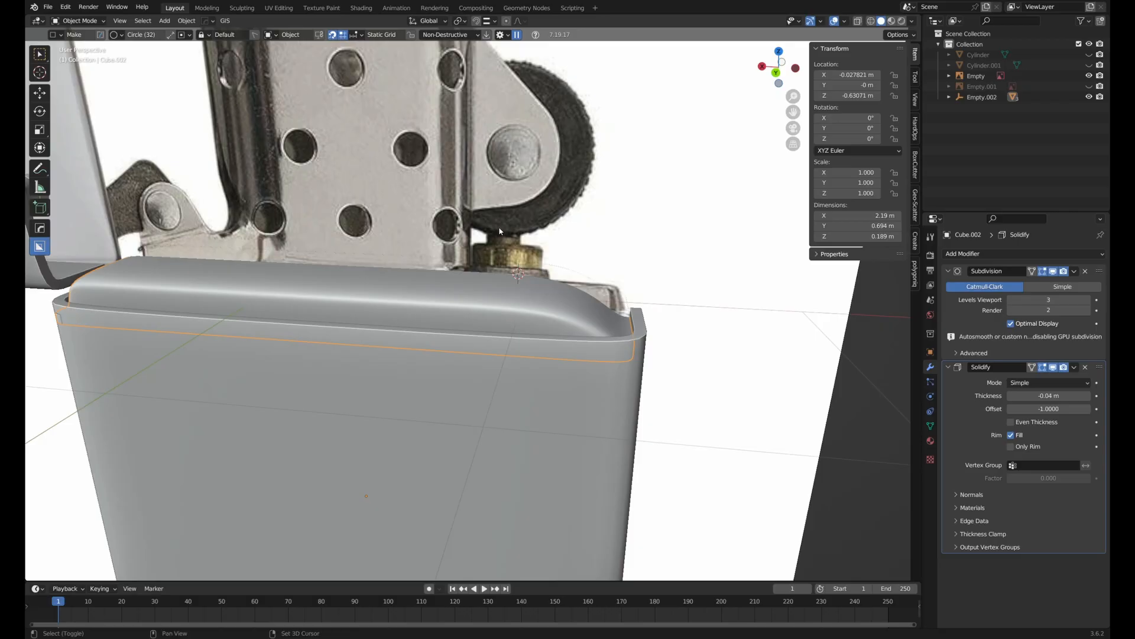
# - Add a cylinder beneath the flint wheel and scale it down to about 0.22 m across
pyautogui.hotkey('shift', 'a')
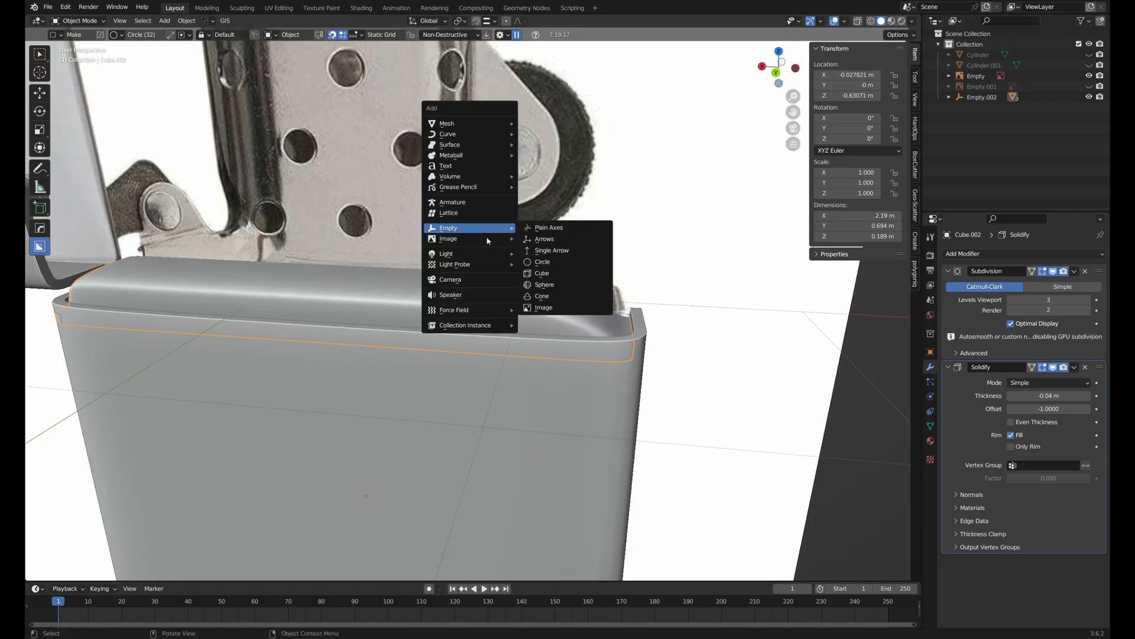
pyautogui.moveTo(489, 127)
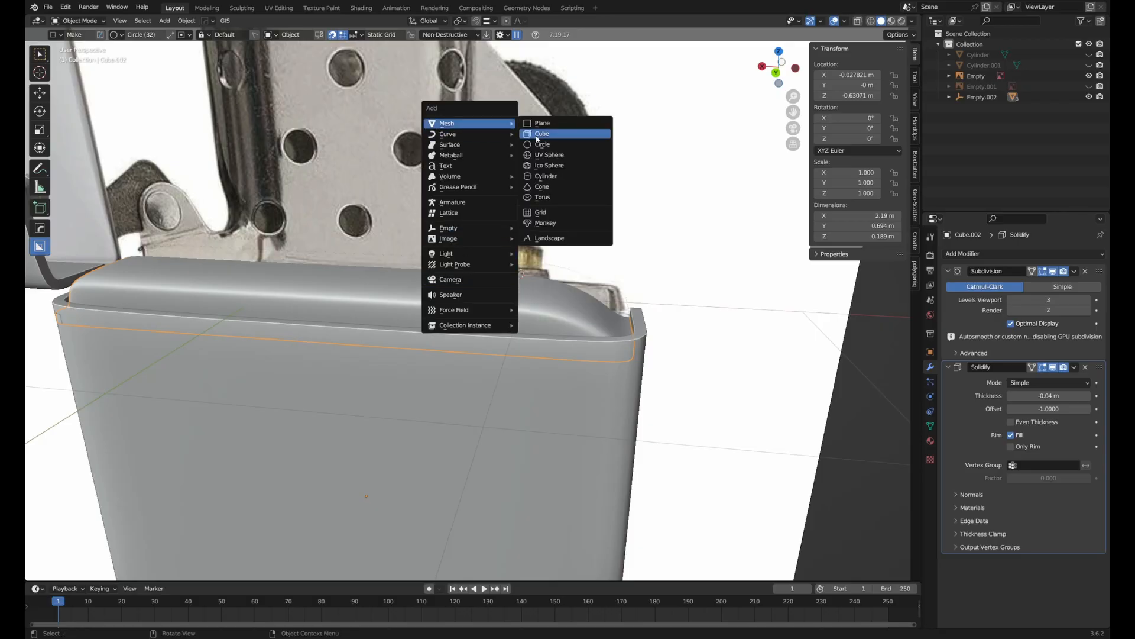
pyautogui.click(545, 177)
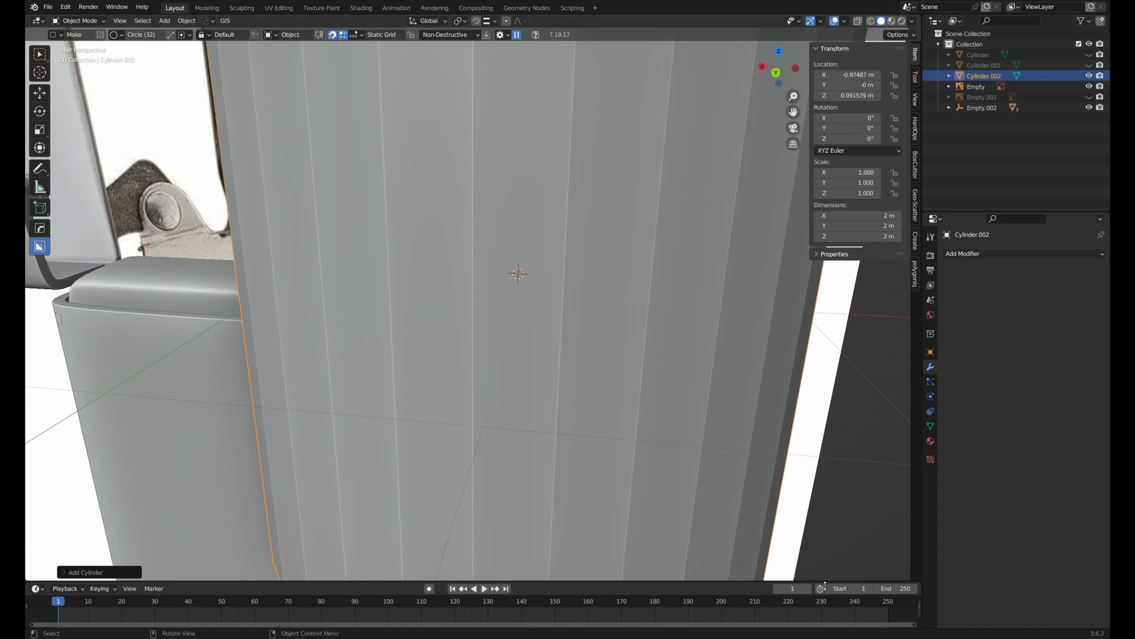
pyautogui.press('s')
pyautogui.click(555, 281)
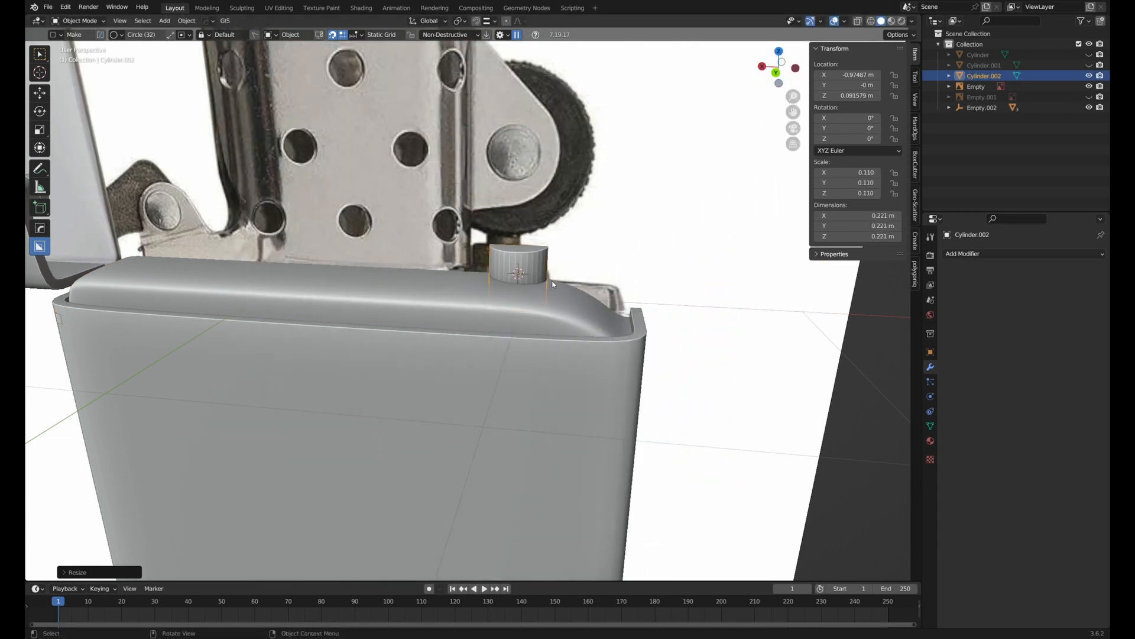
# - Lower the cylinder along Z onto the insert's top and widen its thin base disc to about 0.32 m
pyautogui.press('g')
pyautogui.press('z')
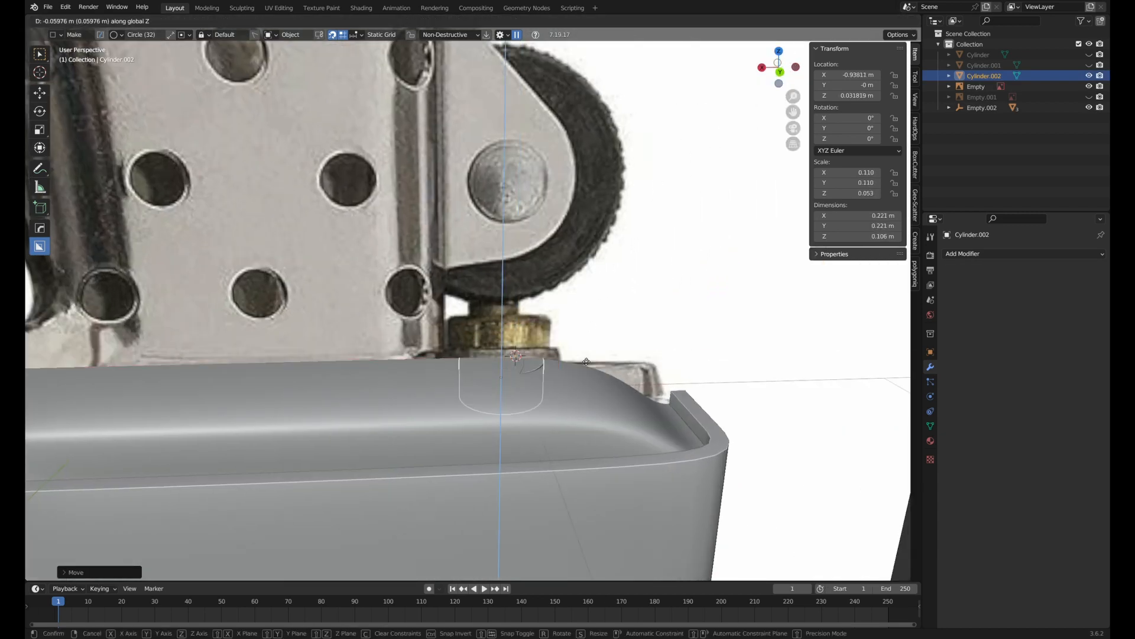
pyautogui.click(586, 361)
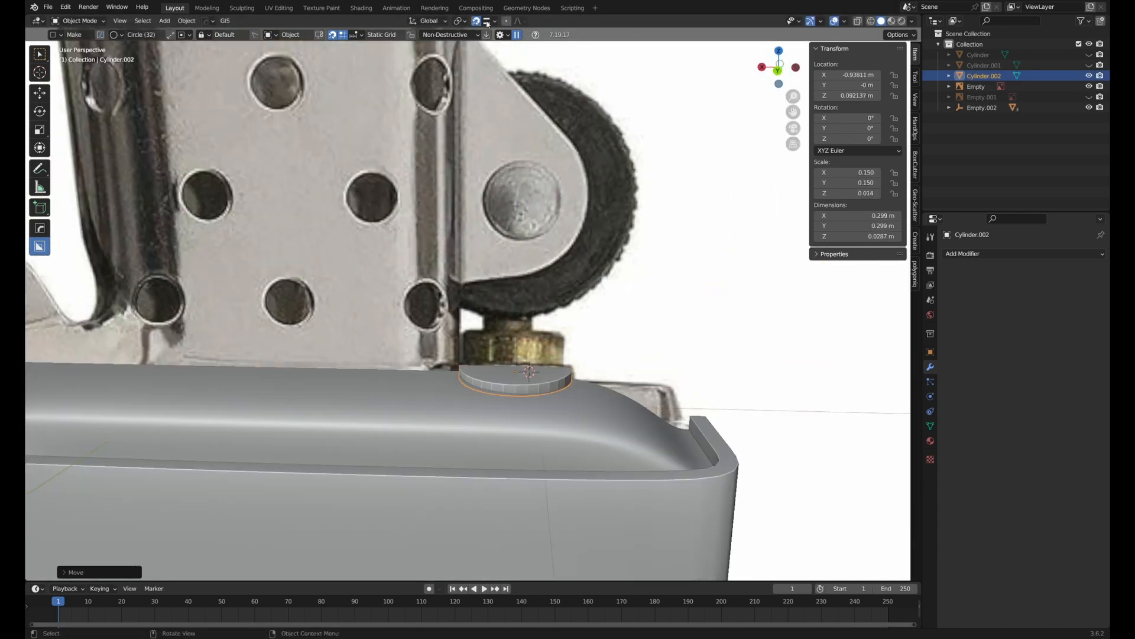
pyautogui.moveTo(680, 349); pyautogui.dragTo(705, 339, button='middle')
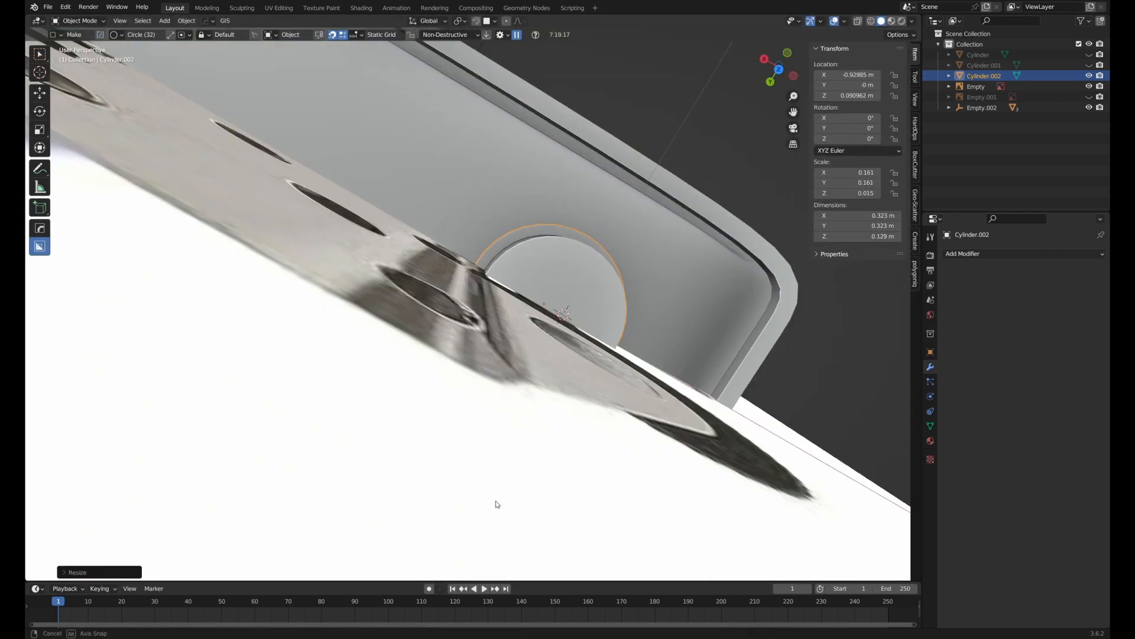
pyautogui.press('s')
pyautogui.click(631, 345)
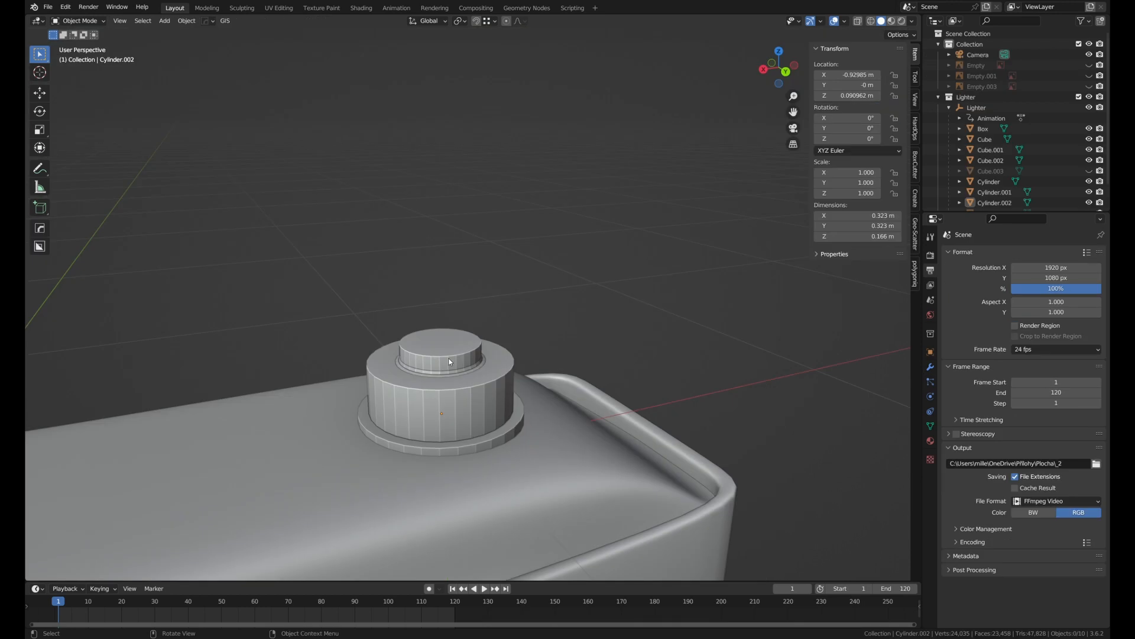
# - Apply Shade Auto Smooth to the stepped cylinder and toggle Auto Smooth in its mesh normals
pyautogui.click(435, 345)
pyautogui.rightClick(434, 342)
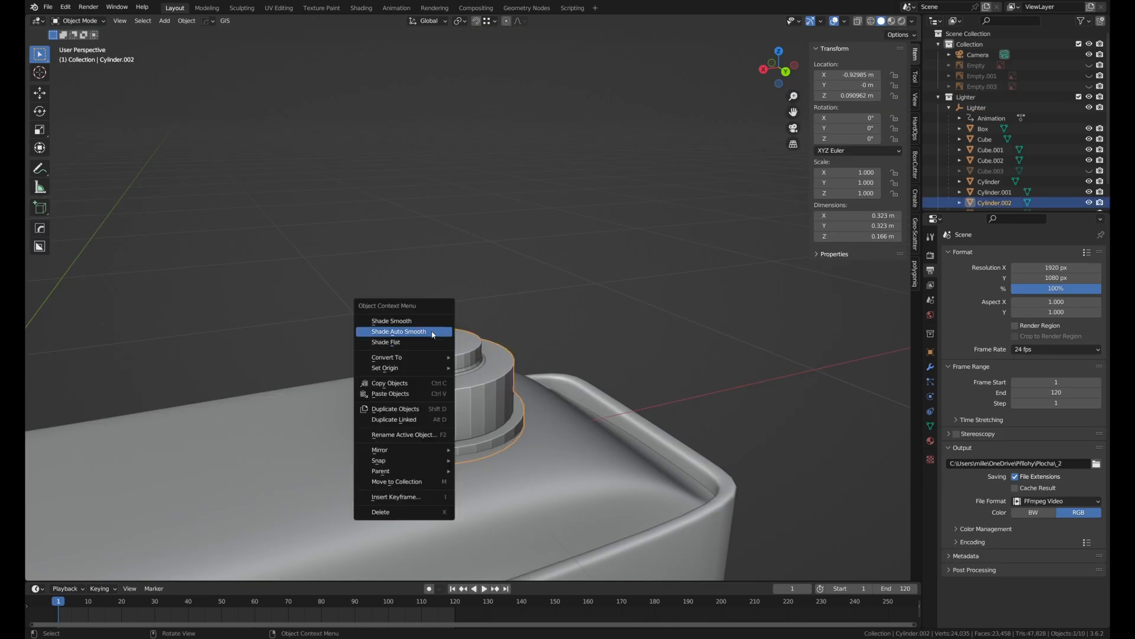
pyautogui.click(432, 330)
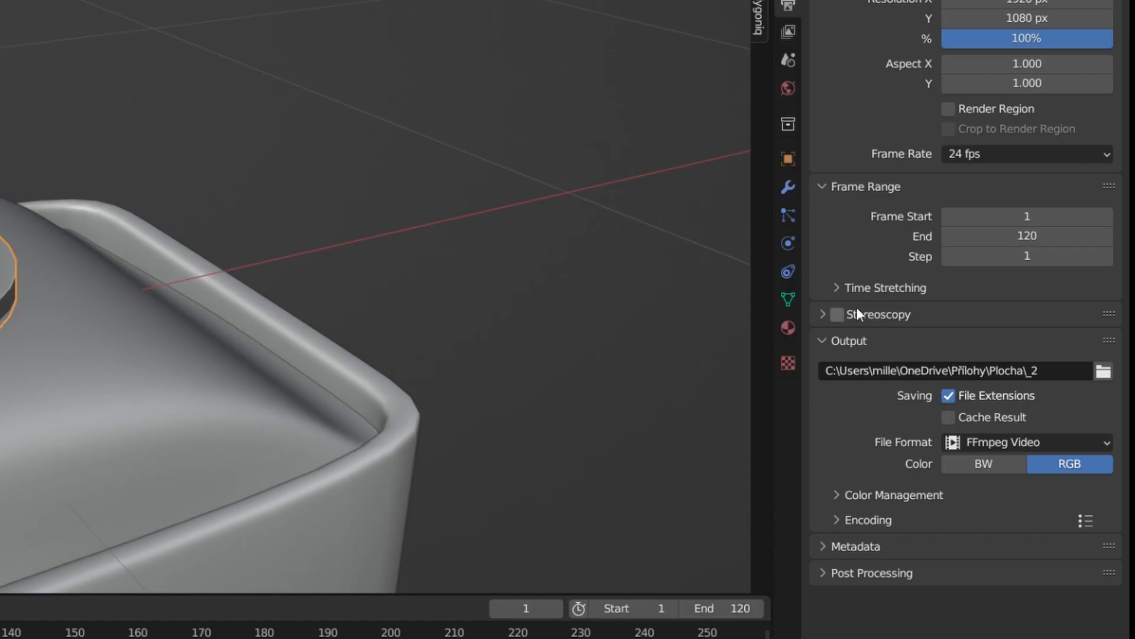
pyautogui.click(789, 300)
pyautogui.click(849, 380)
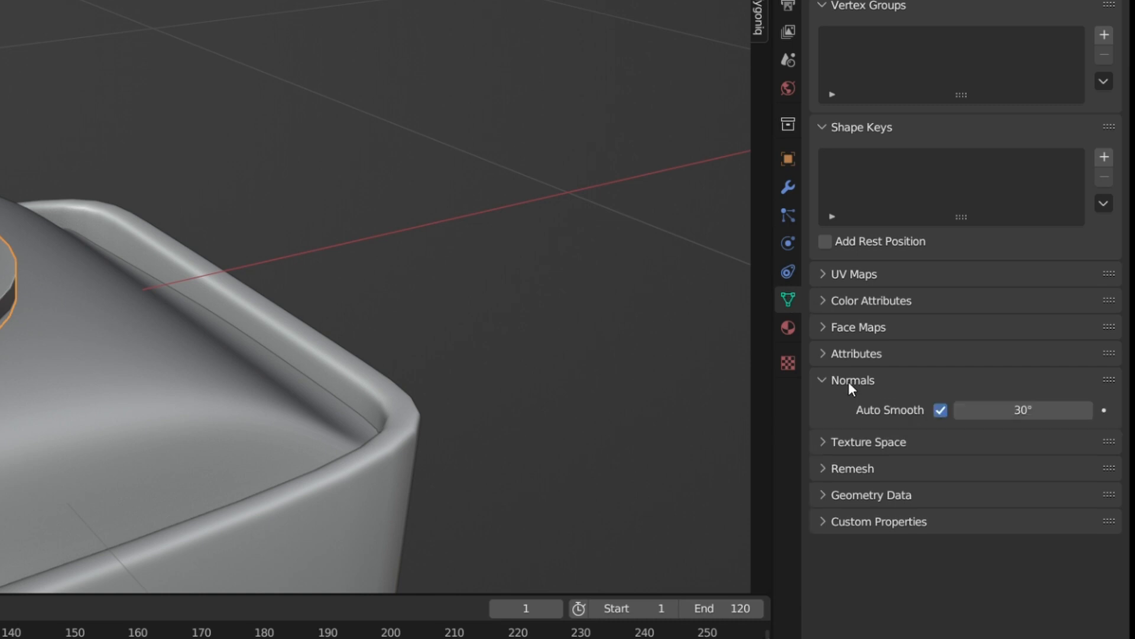
pyautogui.click(940, 409)
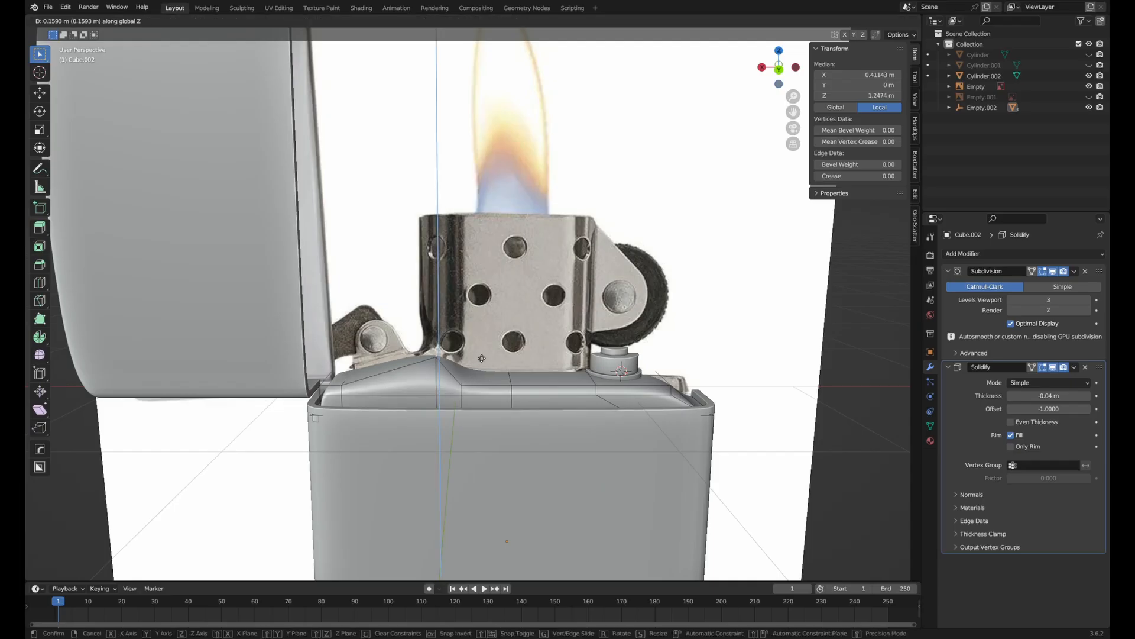
# - Raise the insert's crosswise edge loop near the hinge along Z and bevel it with two segments, scaling the result along Y
pyautogui.click(481, 364)
pyautogui.hotkey('ctrl', 'b')
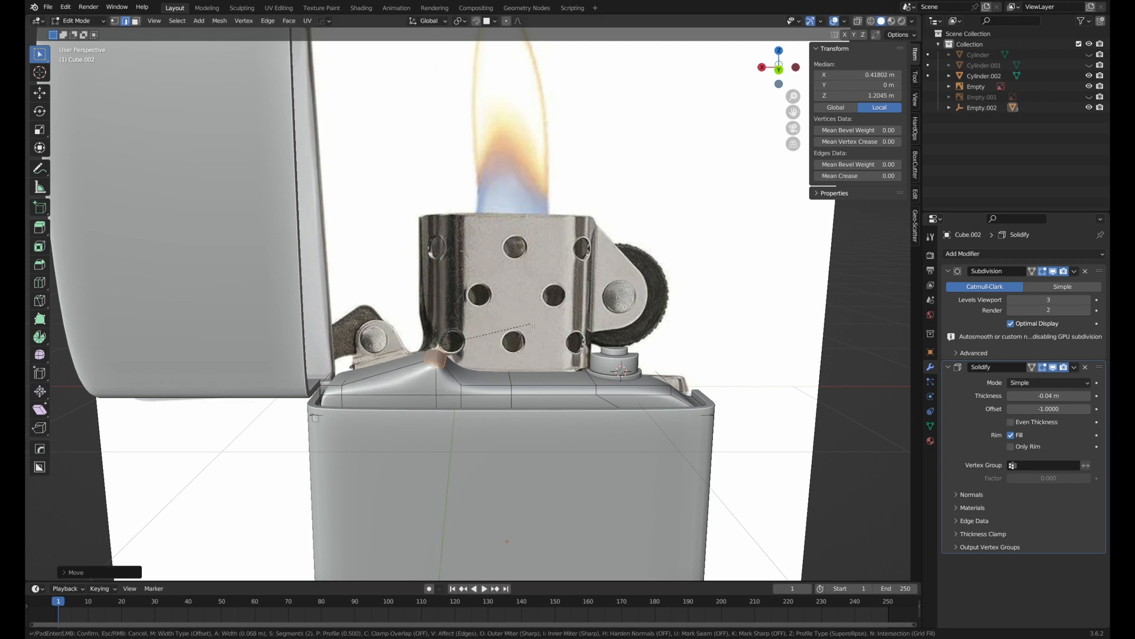
pyautogui.click(535, 327)
pyautogui.moveTo(592, 361); pyautogui.dragTo(564, 374, button='middle')
pyautogui.press('s')
pyautogui.press('x')
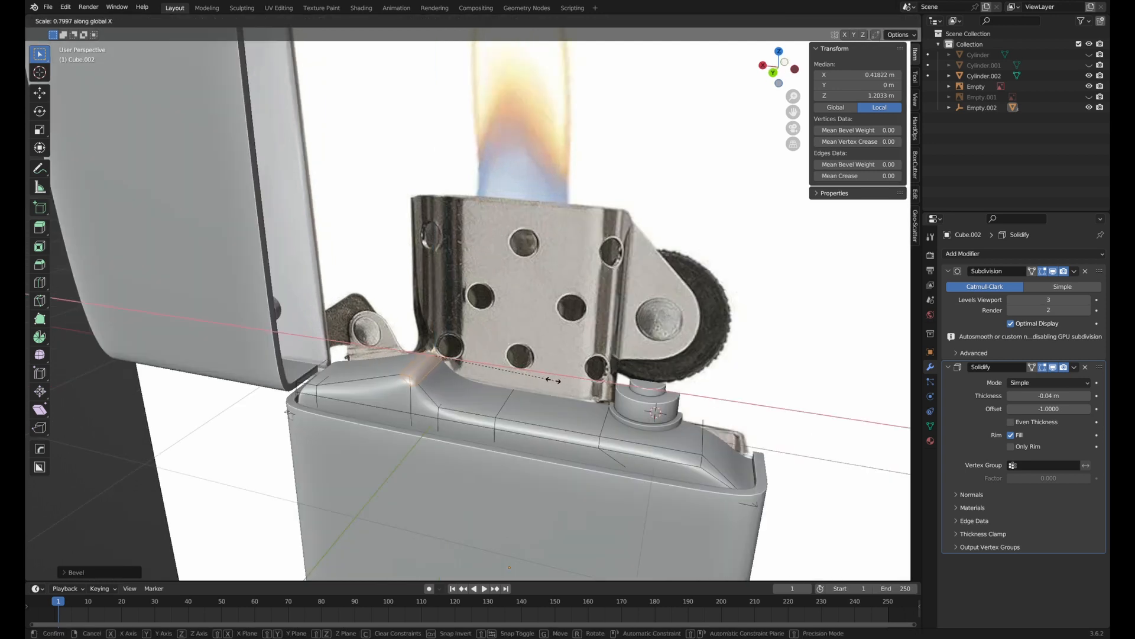
pyautogui.press('y')
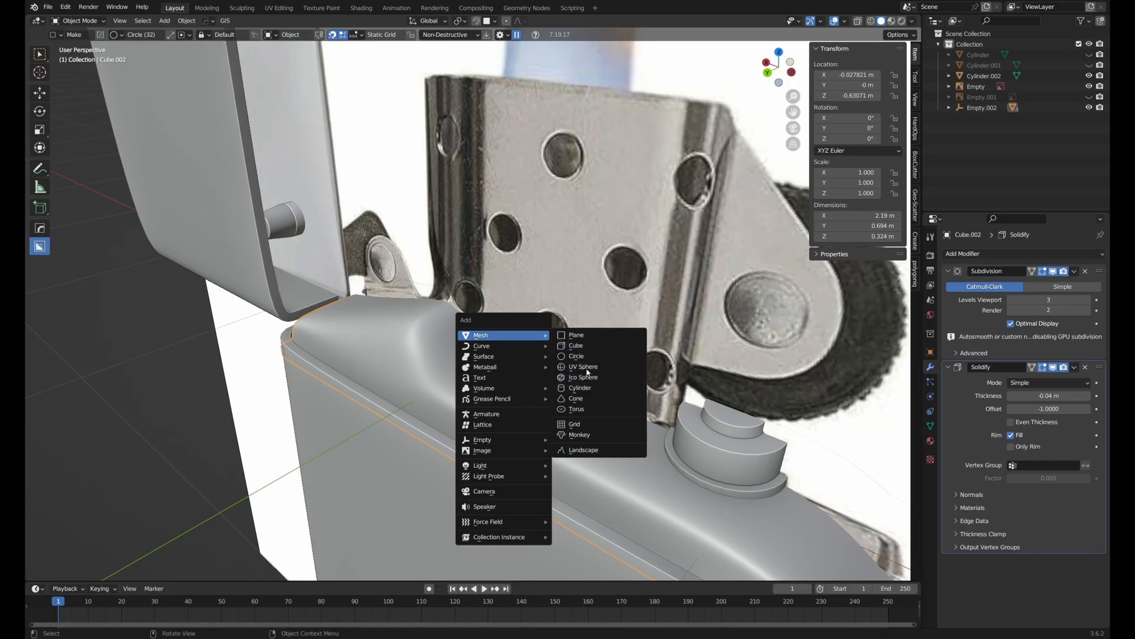
# - Add a cube on top of the insert and scale it down to fit the perforated chimney in the reference
pyautogui.click(595, 346)
pyautogui.press('s')
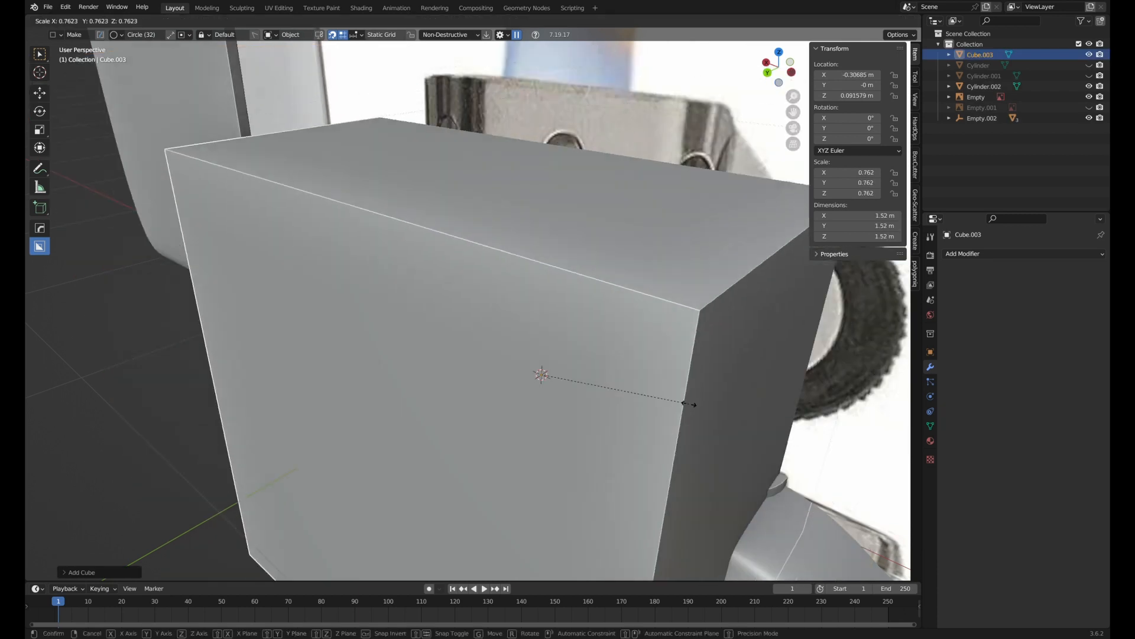
pyautogui.click(611, 376)
pyautogui.moveTo(612, 376); pyautogui.dragTo(656, 417, button='middle')
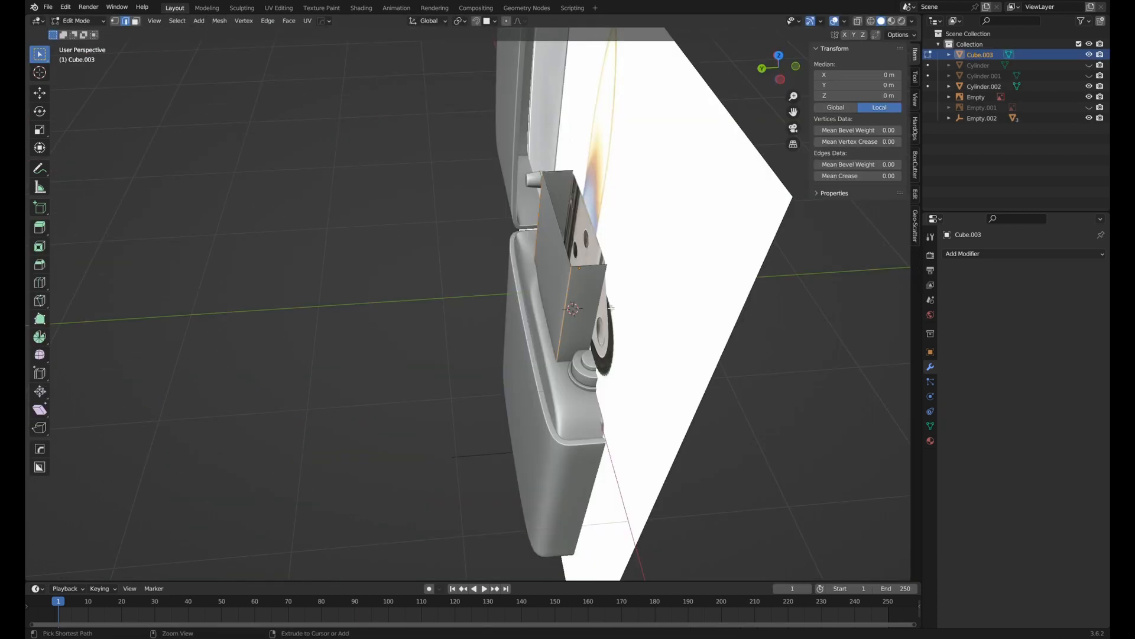
# - Add five horizontal loop cuts around the chimney and bevel its vertical corner edges about 0.24 m wide
pyautogui.hotkey('ctrl', 'r')
pyautogui.scroll(1, 594, 302)
pyautogui.scroll(3, 571, 308)
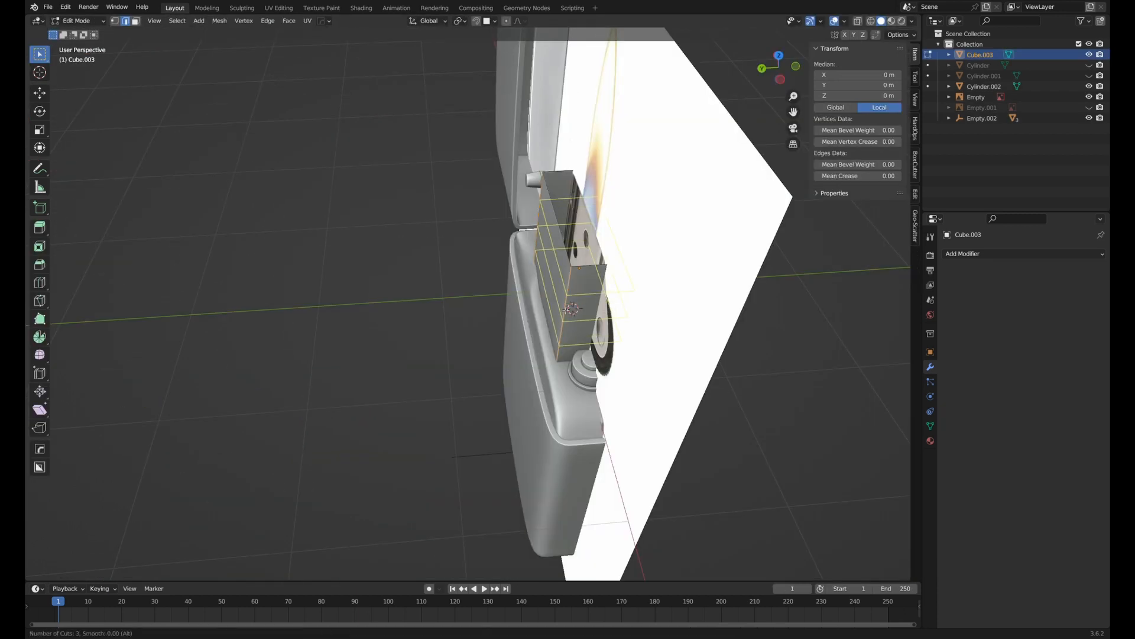
pyautogui.click(571, 309)
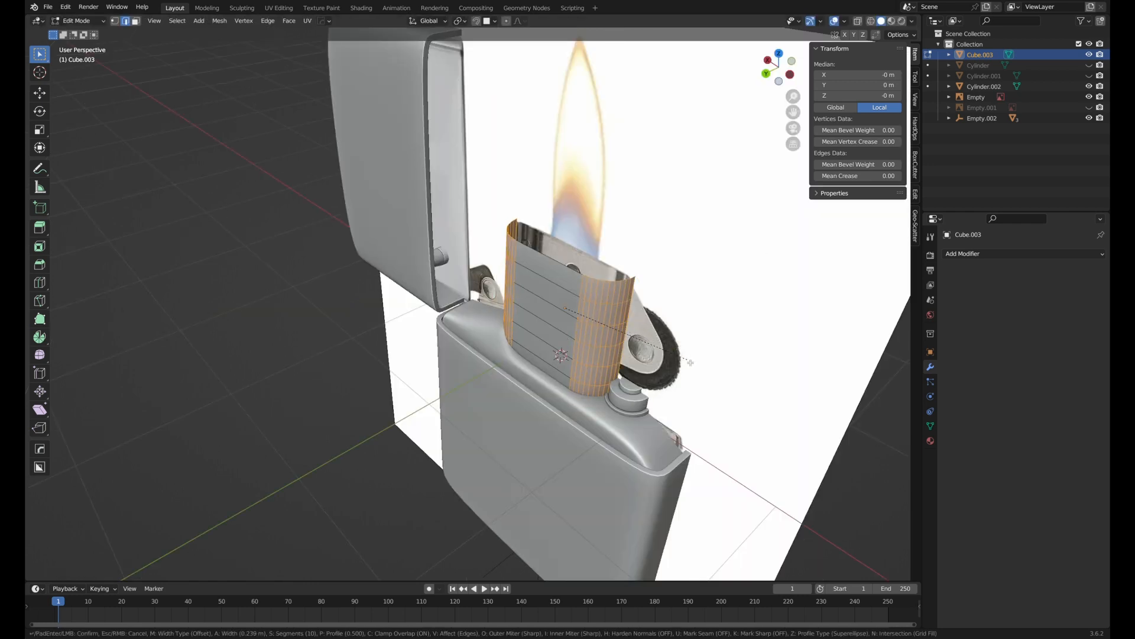
pyautogui.scroll(-6, 690, 362)
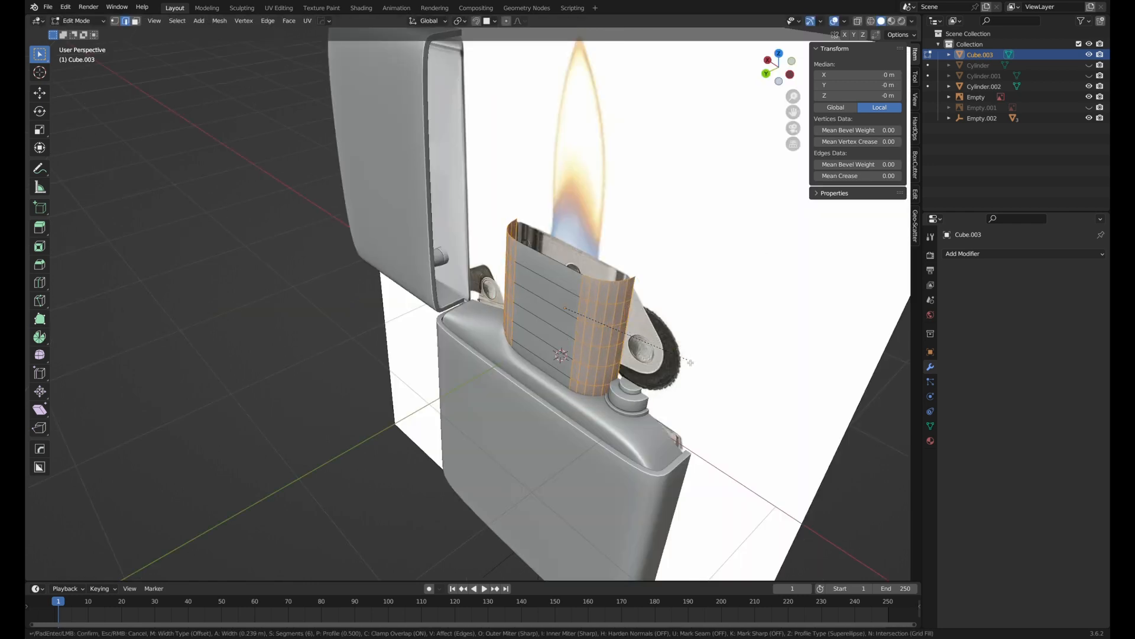
pyautogui.scroll(-2, 690, 362)
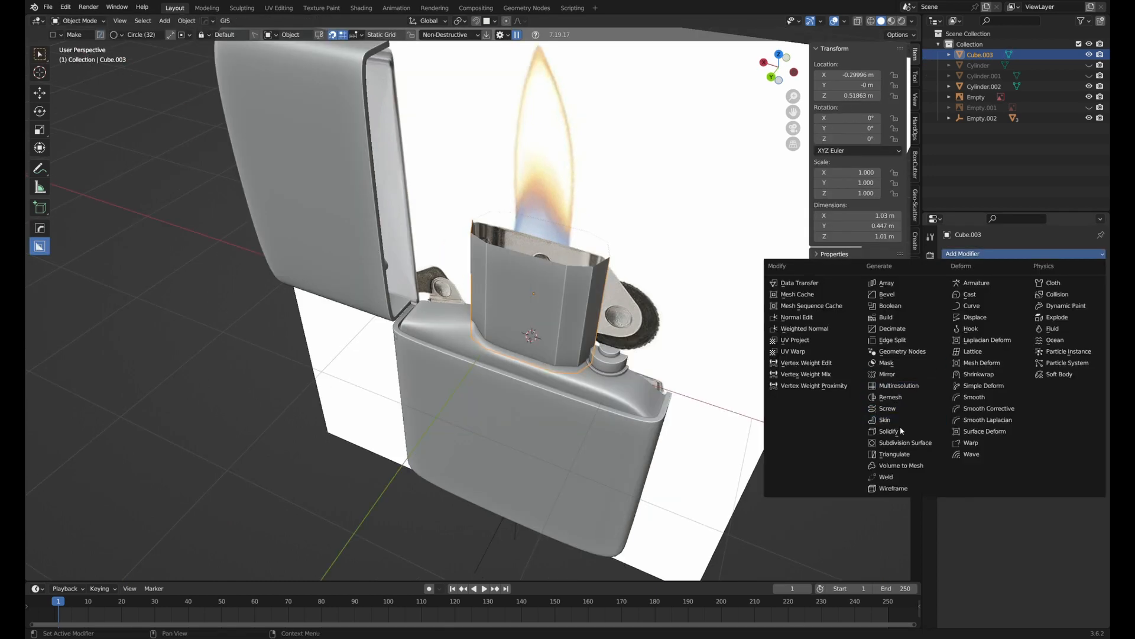
# - Give the chimney Subdivision and Solidify modifiers with a 0.04 m thickness, and shade it auto smooth
pyautogui.click(904, 444)
pyautogui.hotkey('shift', 'a')
pyautogui.click(911, 435)
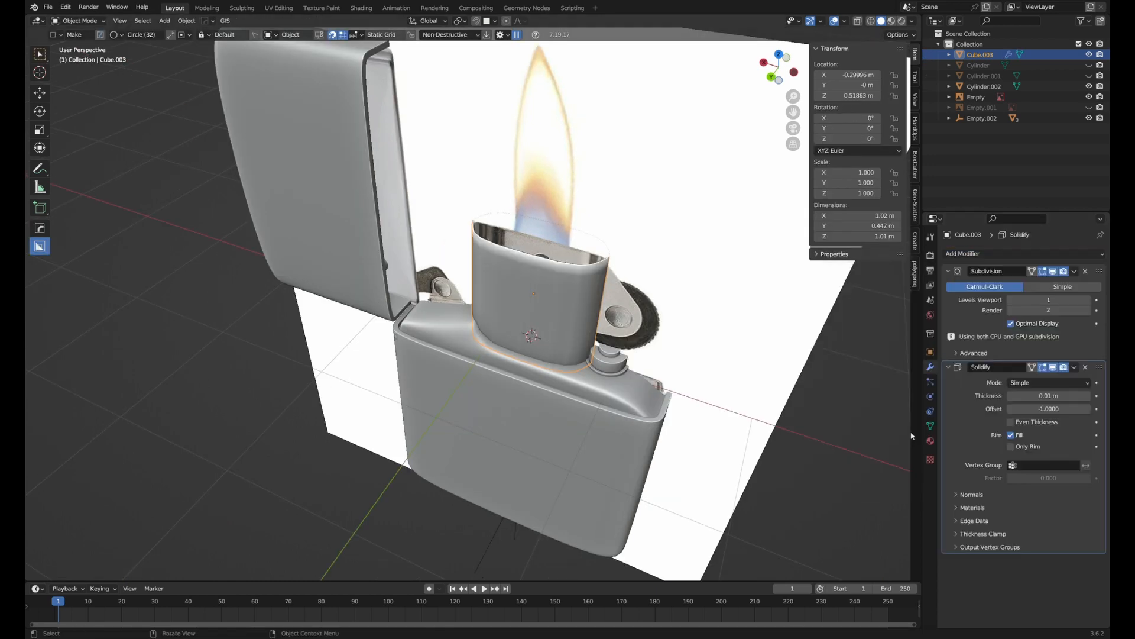
pyautogui.rightClick(588, 289)
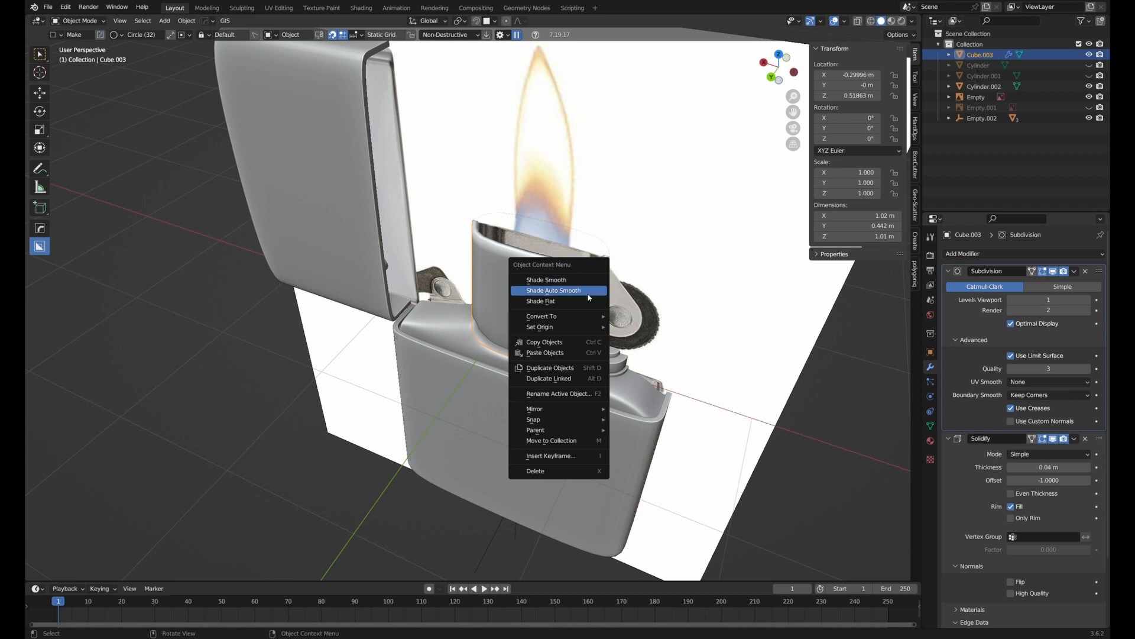
pyautogui.click(588, 294)
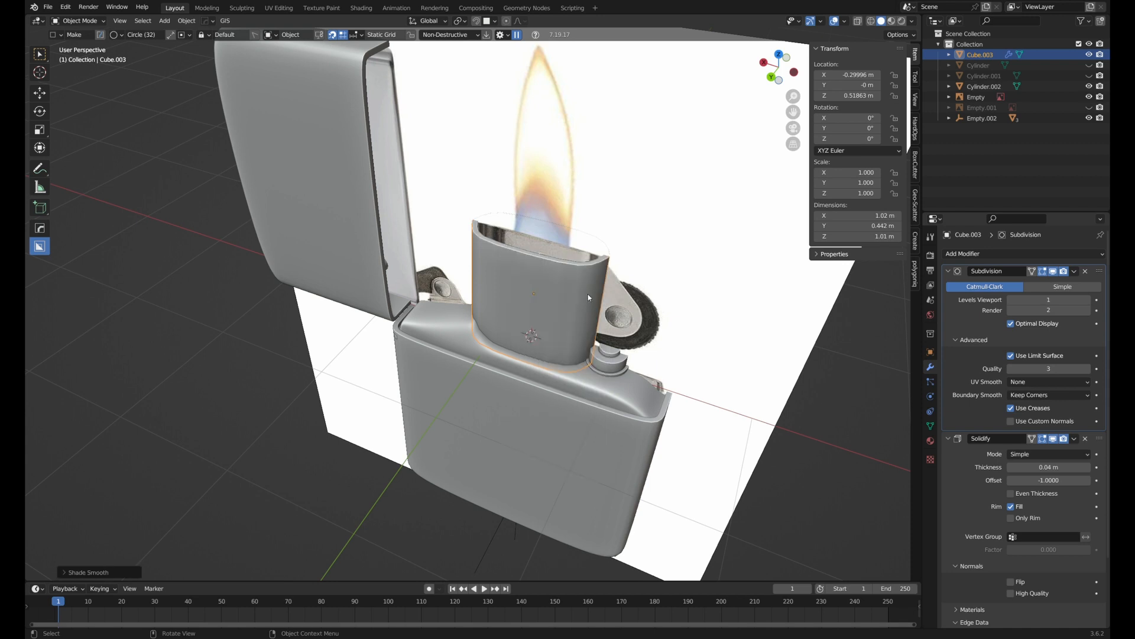
# - Move the chimney's second-lowest horizontal edge loop about -0.038 m along X to follow the curved profile in the reference
pyautogui.moveTo(588, 293); pyautogui.dragTo(457, 291, button='middle')
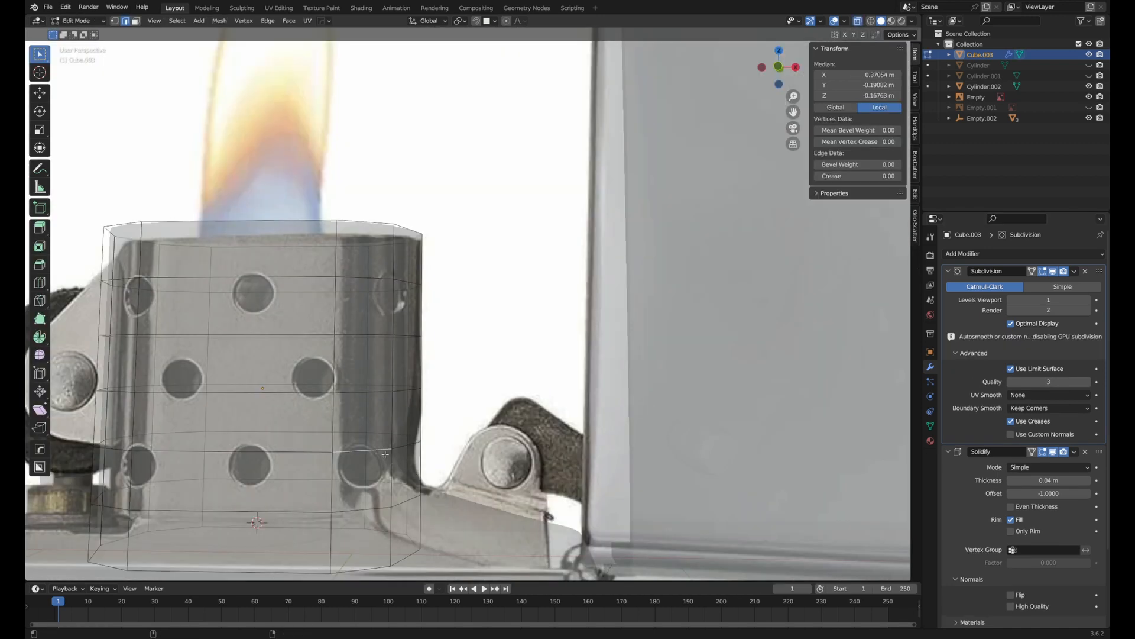
pyautogui.keyDown('alt'); pyautogui.click(378, 457); pyautogui.keyUp('alt')
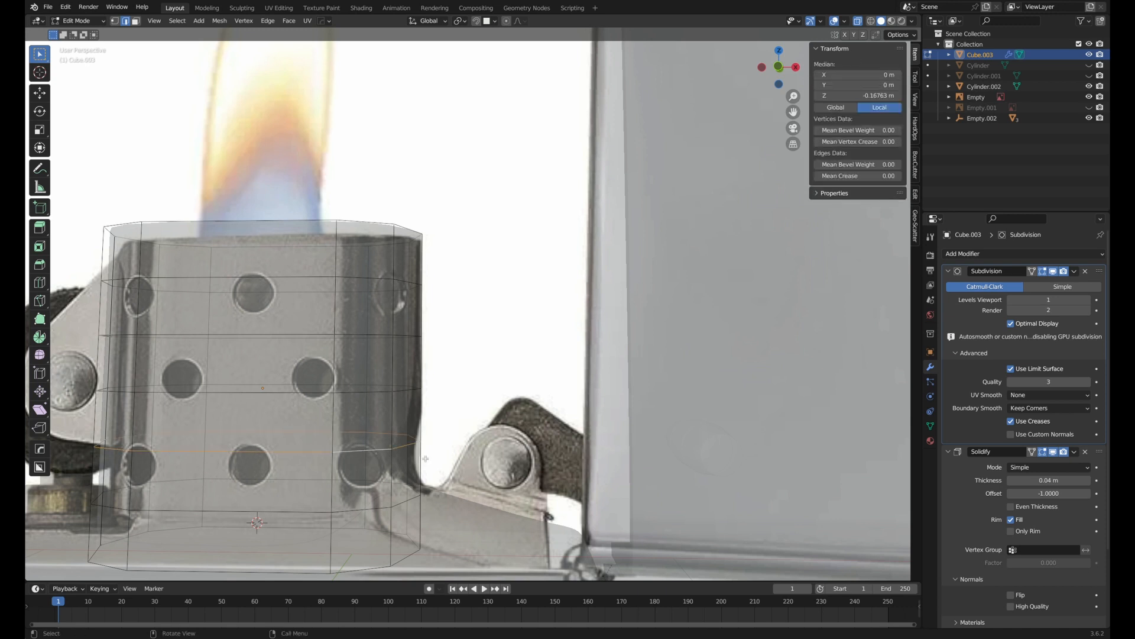
pyautogui.press('g')
pyautogui.press('x')
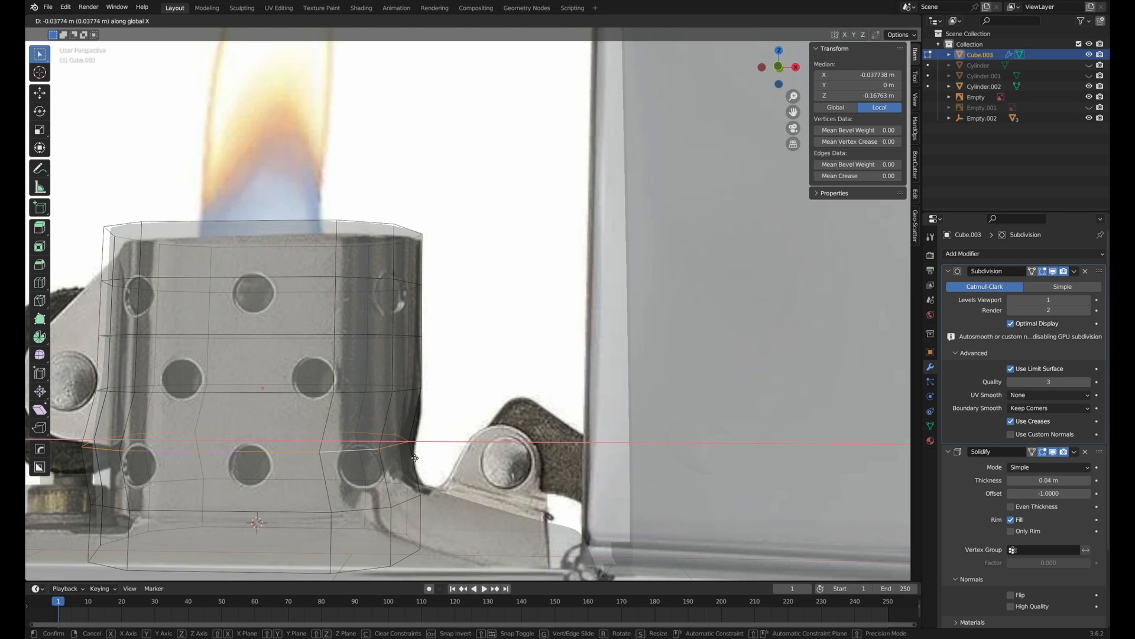
pyautogui.click(415, 458)
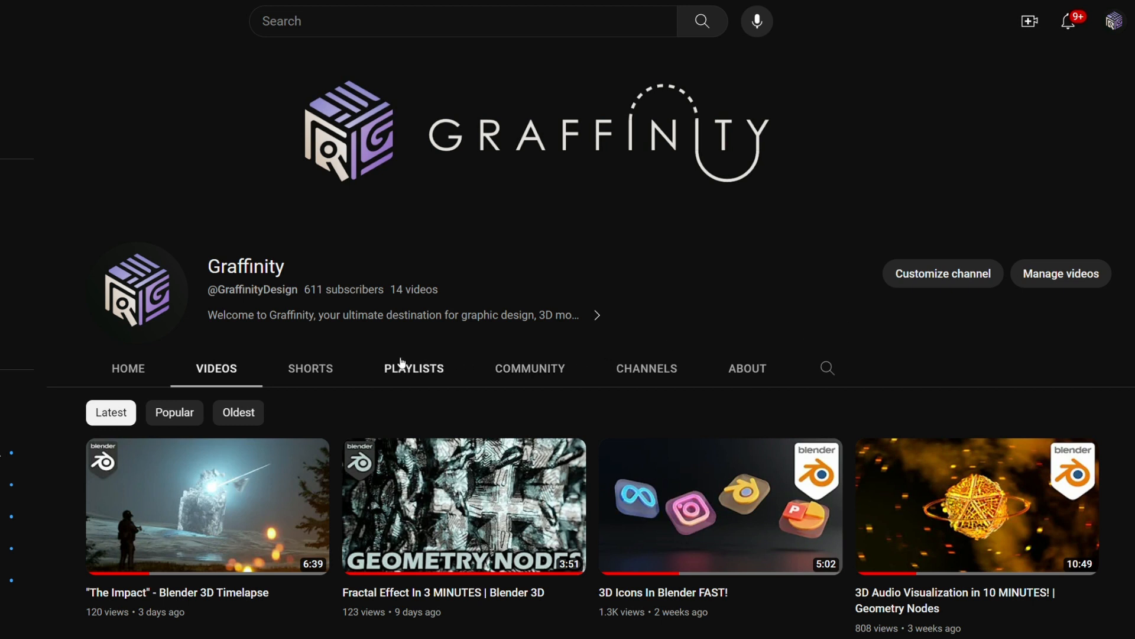
pyautogui.click(338, 376)
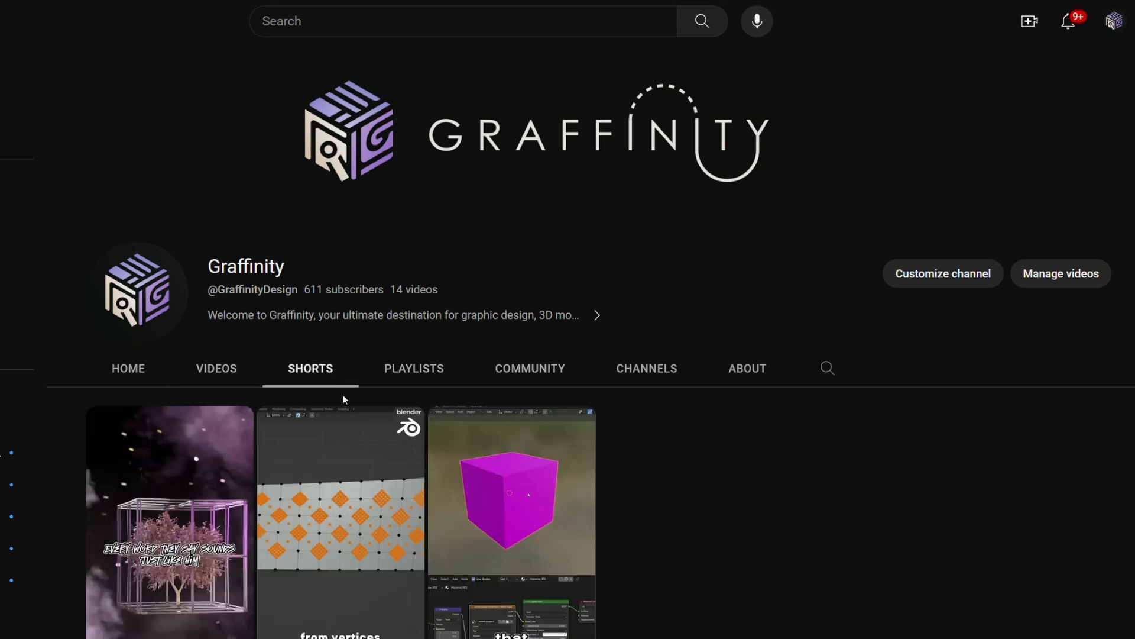
pyautogui.click(345, 409)
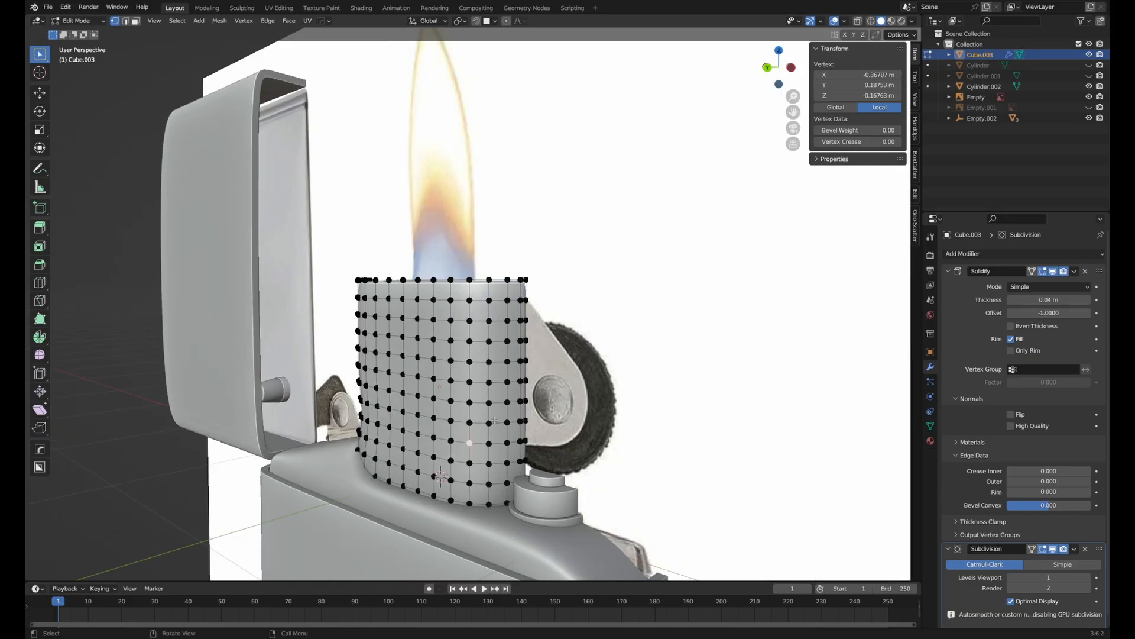
pyautogui.scroll(2, 412, 394)
pyautogui.keyDown('shift'); pyautogui.click(297, 385); pyautogui.keyUp('shift')
pyautogui.moveTo(349, 357)
pyautogui.mouseDown(button='middle')
pyautogui.moveTo(412, 363)
pyautogui.moveTo(366, 357)
pyautogui.mouseUp(button='middle')
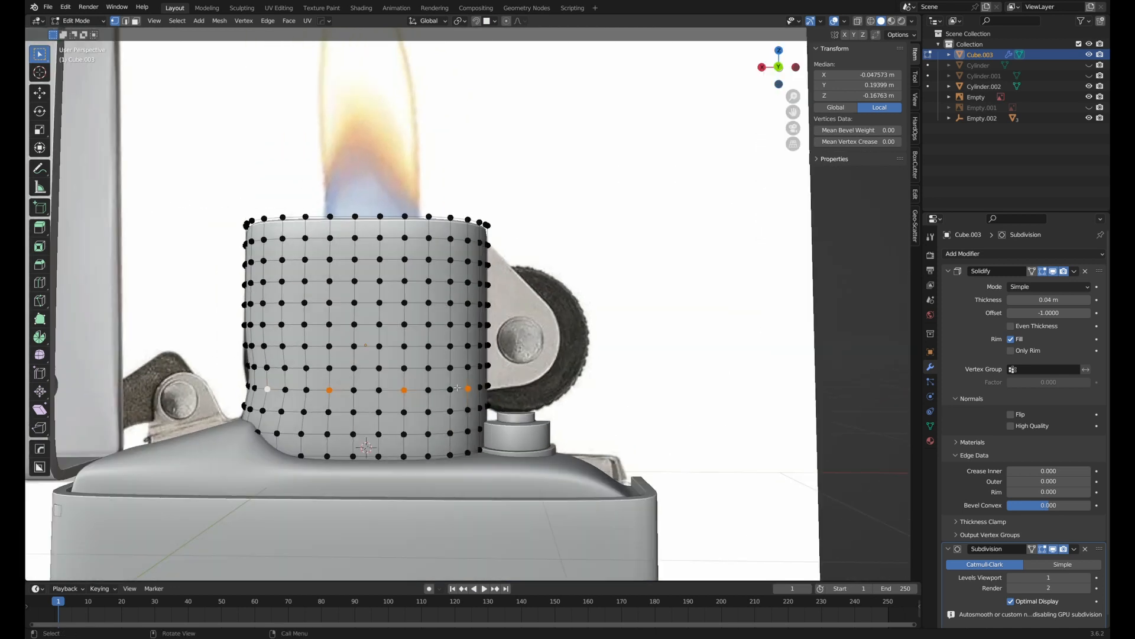
pyautogui.moveTo(457, 387); pyautogui.dragTo(309, 390, button='middle')
# - Select the chimney's front vertices in a staggered three-row pattern that matches the air holes in the reference
pyautogui.click(448, 379)
pyautogui.keyDown('shift'); pyautogui.click(448, 321); pyautogui.keyUp('shift')
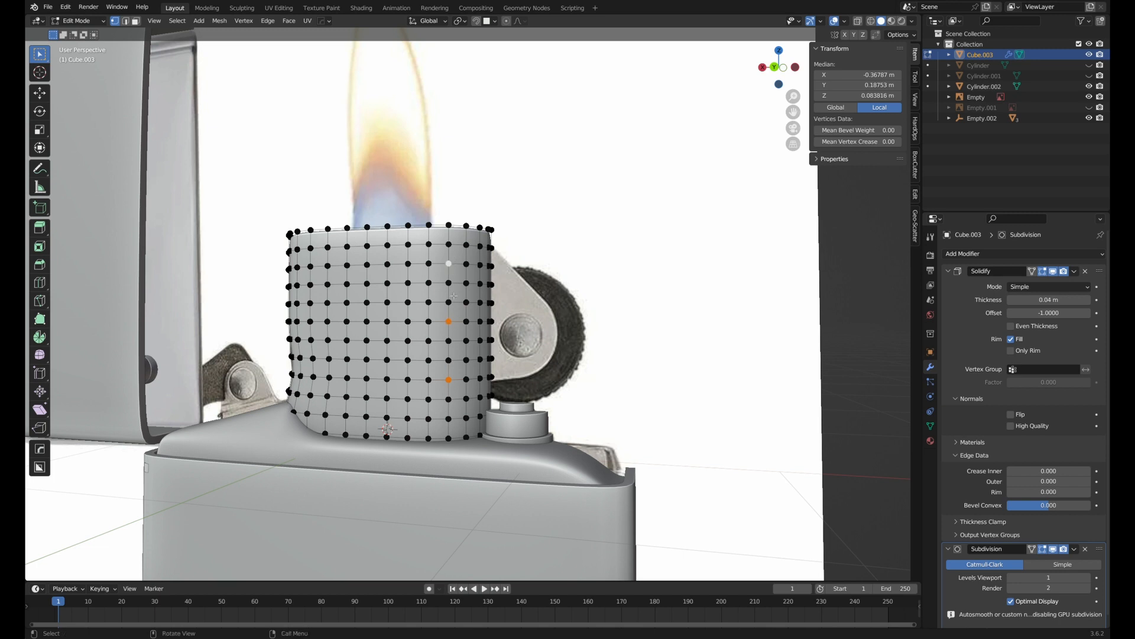
pyautogui.keyDown('shift'); pyautogui.click(479, 321); pyautogui.keyUp('shift')
pyautogui.moveTo(473, 324); pyautogui.dragTo(502, 331, button='middle')
pyautogui.keyDown('shift'); pyautogui.click(364, 381); pyautogui.keyUp('shift')
pyautogui.keyDown('shift'); pyautogui.click(285, 381); pyautogui.keyUp('shift')
pyautogui.moveTo(334, 324); pyautogui.dragTo(257, 332, button='middle')
pyautogui.keyDown('shift'); pyautogui.click(320, 322); pyautogui.keyUp('shift')
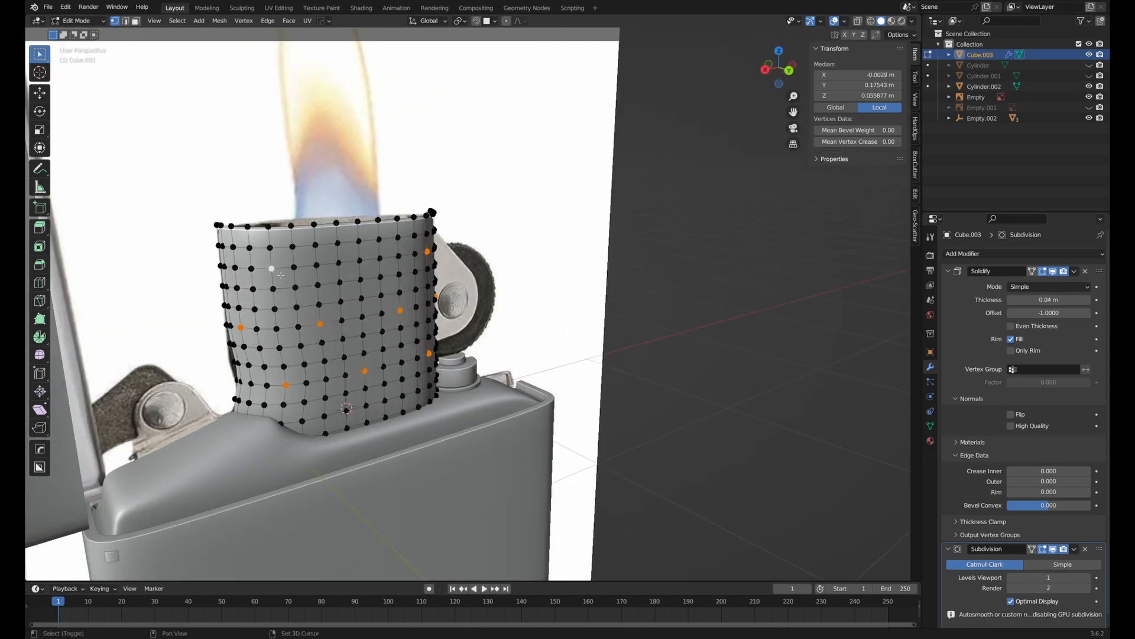
# - Add the middle-row vertices on both narrow sides of the chimney to the selection, using X-ray in back orthographic view
pyautogui.press('ctrl+KP_1')
pyautogui.hotkey('alt', 'z')
pyautogui.scroll(3, 465, 326)
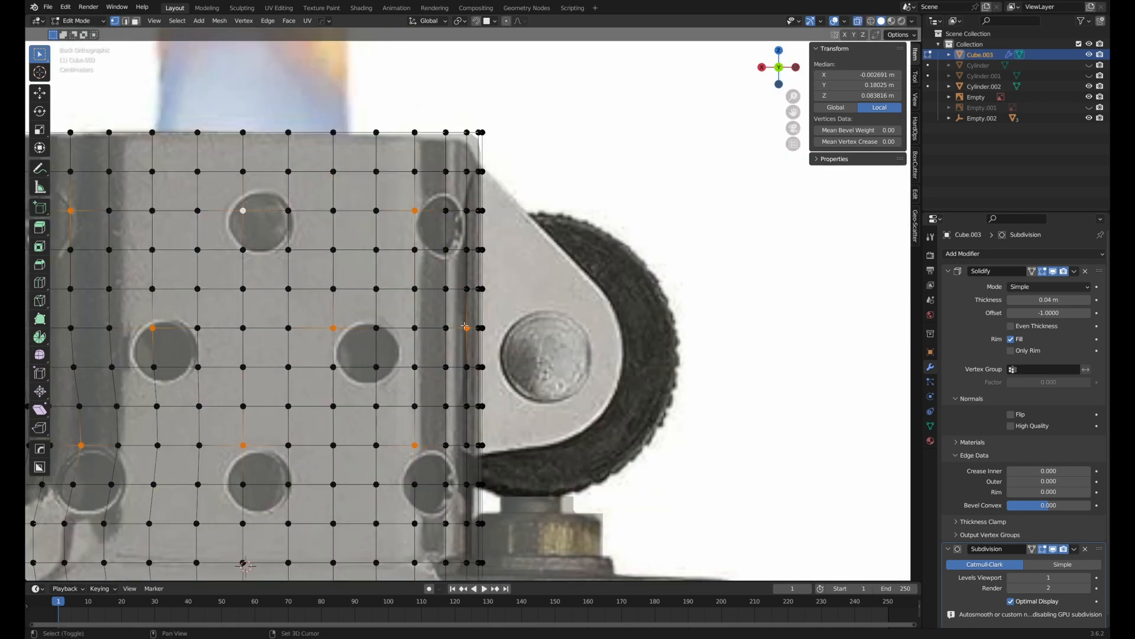
pyautogui.keyDown('shift'); pyautogui.moveTo(465, 325); pyautogui.dragTo(534, 288, button='middle'); pyautogui.keyUp('shift')
pyautogui.keyDown('shift'); pyautogui.moveTo(527, 282); pyautogui.dragTo(543, 301); pyautogui.keyUp('shift')
pyautogui.keyDown('shift'); pyautogui.moveTo(80, 282); pyautogui.dragTo(95, 303); pyautogui.keyUp('shift')
pyautogui.scroll(-3, 473, 302)
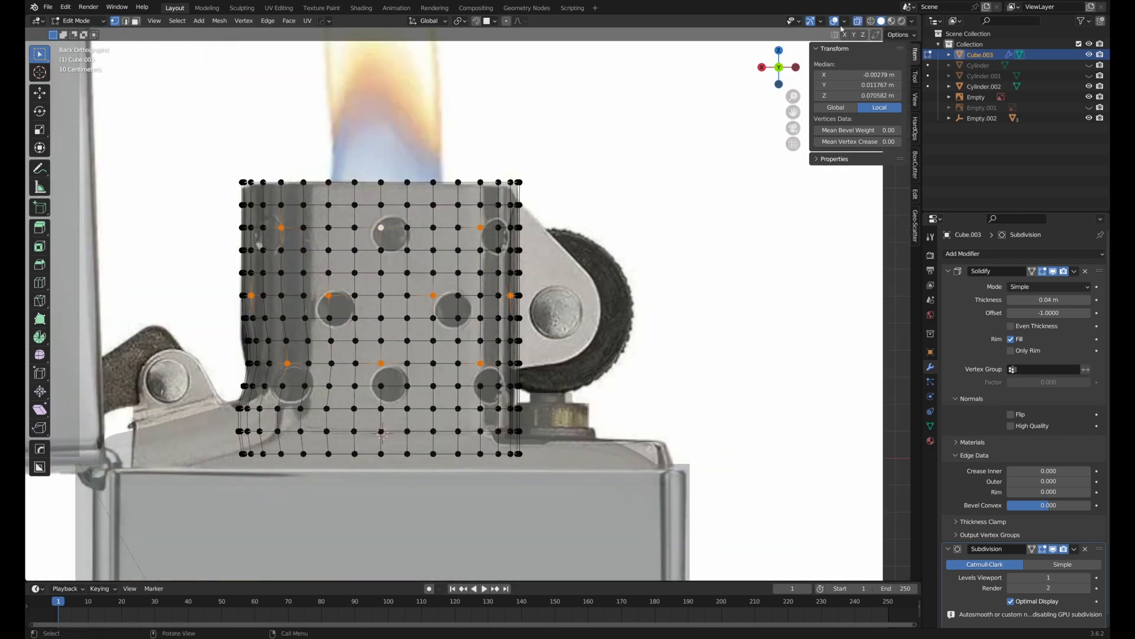
# - Turn the selected chimney vertices into circles with the HardOps Circle tool, using 4 divisions and a radius of about 0.056
pyautogui.click(858, 21)
pyautogui.moveTo(708, 121); pyautogui.dragTo(507, 226, button='middle')
pyautogui.scroll(-2, 507, 226)
pyautogui.press('q')
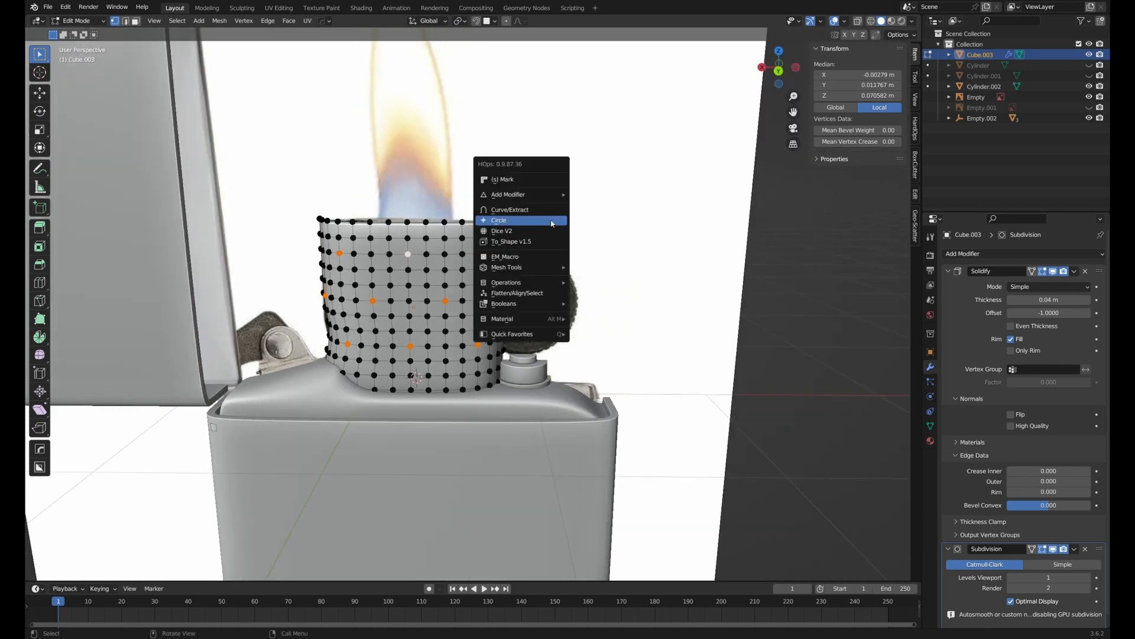
pyautogui.click(551, 223)
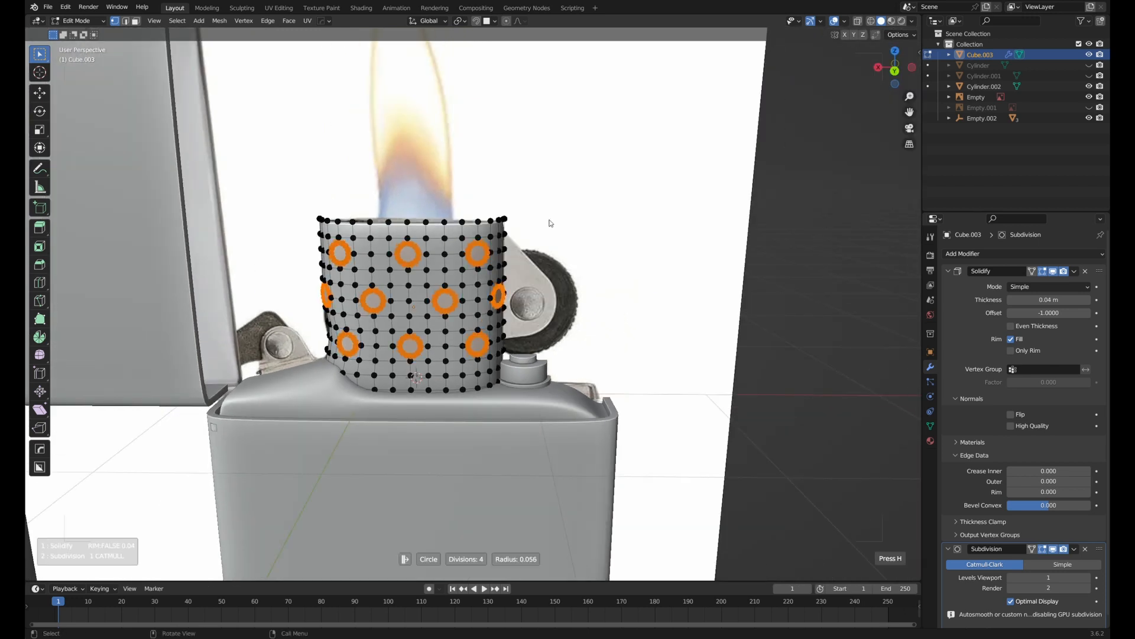
pyautogui.click(551, 222)
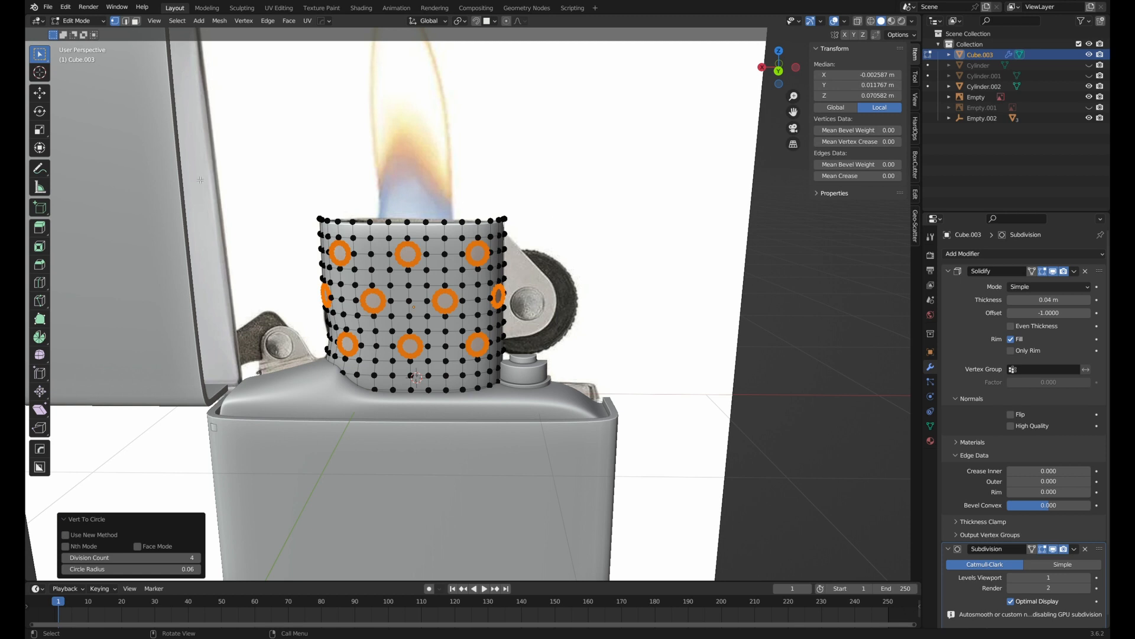
# - Delete the circular faces on the chimney to open the air holes
pyautogui.moveTo(200, 180); pyautogui.dragTo(346, 176, button='middle')
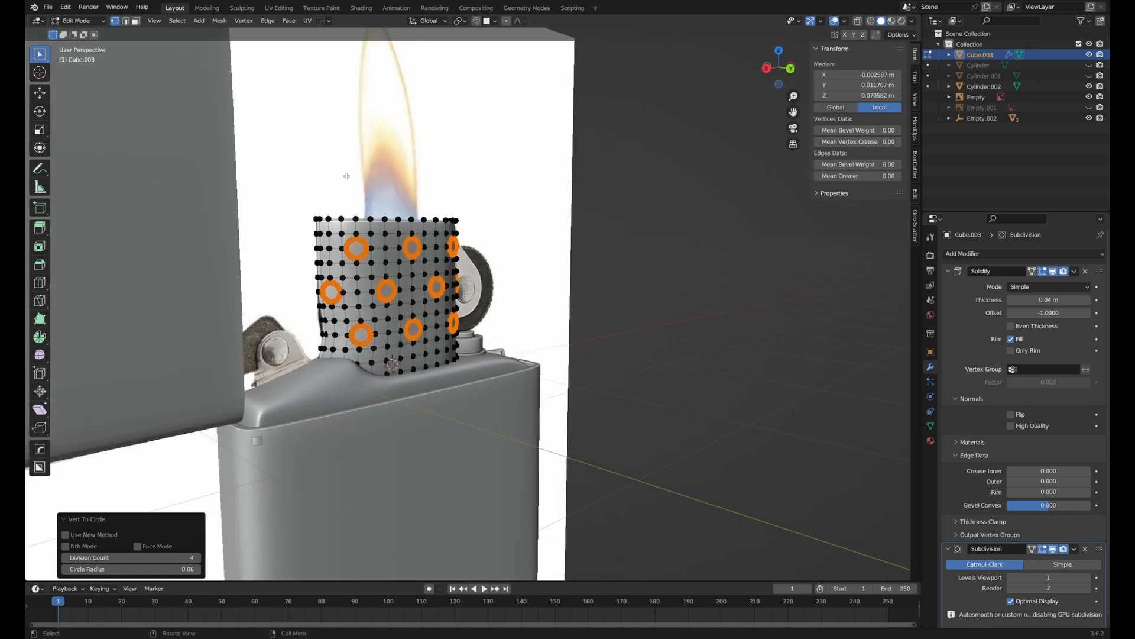
pyautogui.click(135, 21)
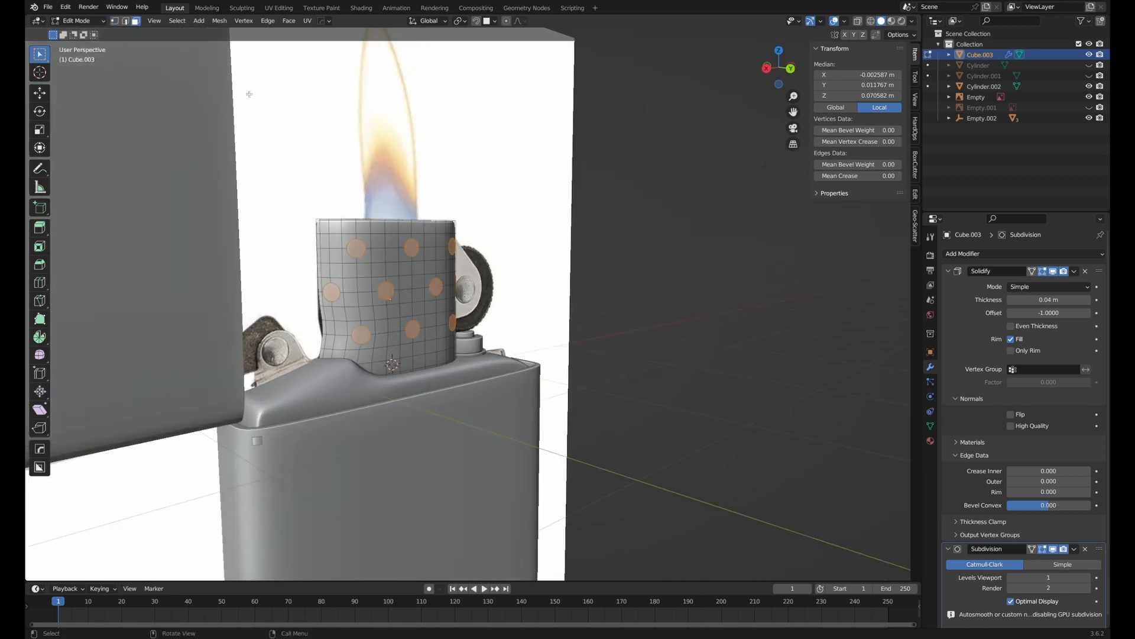
pyautogui.press('x')
pyautogui.click(404, 272)
pyautogui.press('Tab')
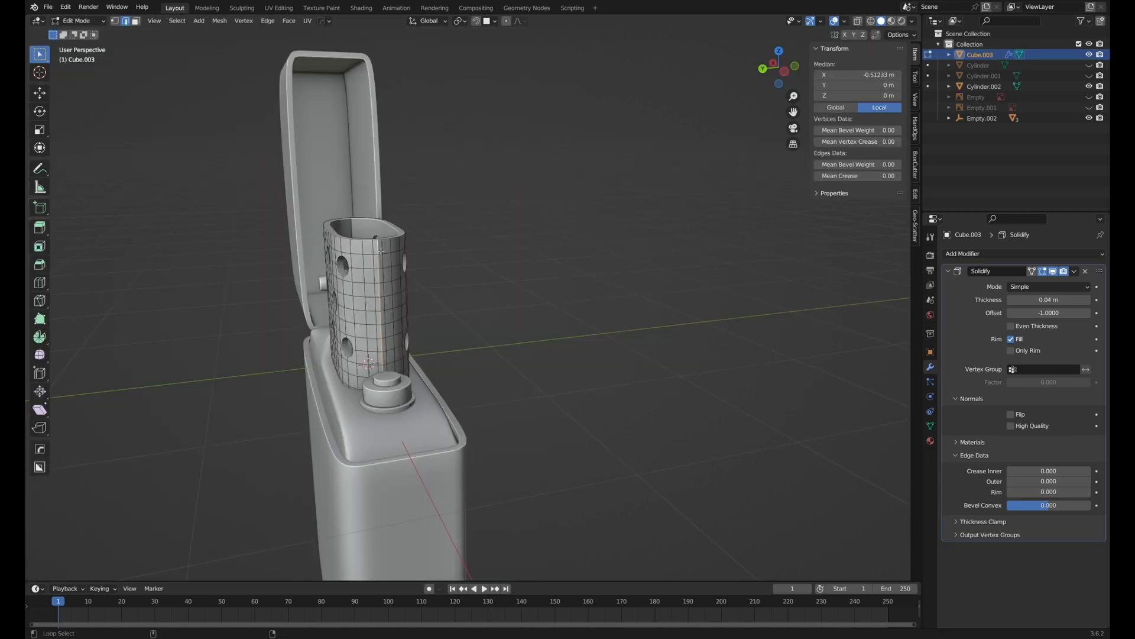
# - Add a 64-vertex cylinder above the flint tube for the flint wheel and scale it down to about 0.308
pyautogui.moveTo(381, 250)
pyautogui.mouseDown(button='middle')
pyautogui.moveTo(555, 248)
pyautogui.moveTo(371, 264)
pyautogui.mouseUp(button='middle')
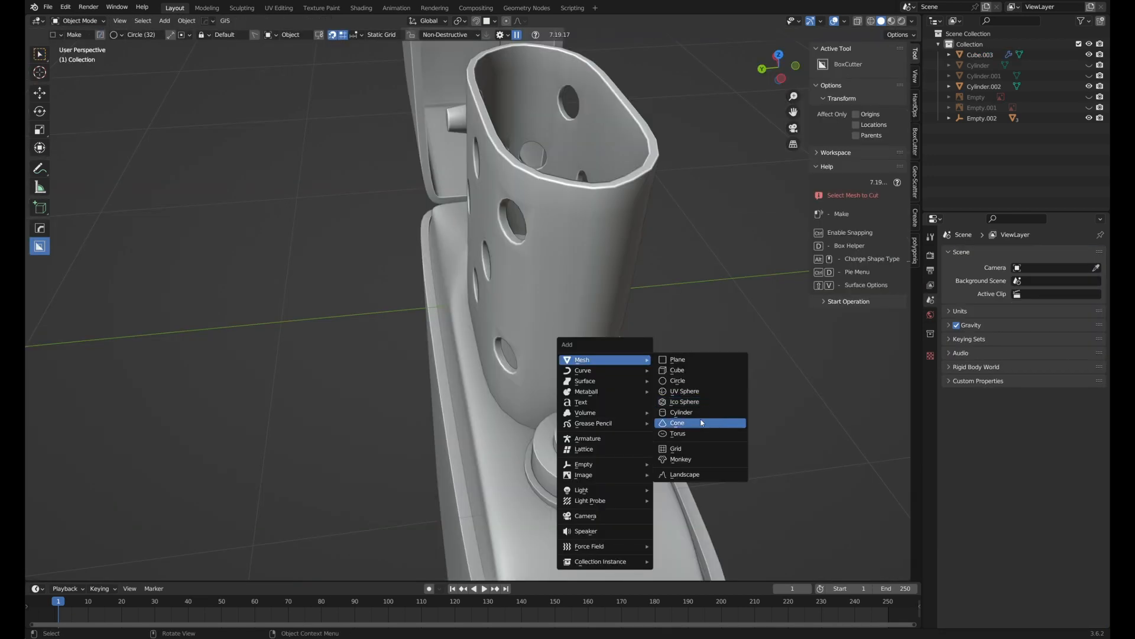
pyautogui.click(697, 413)
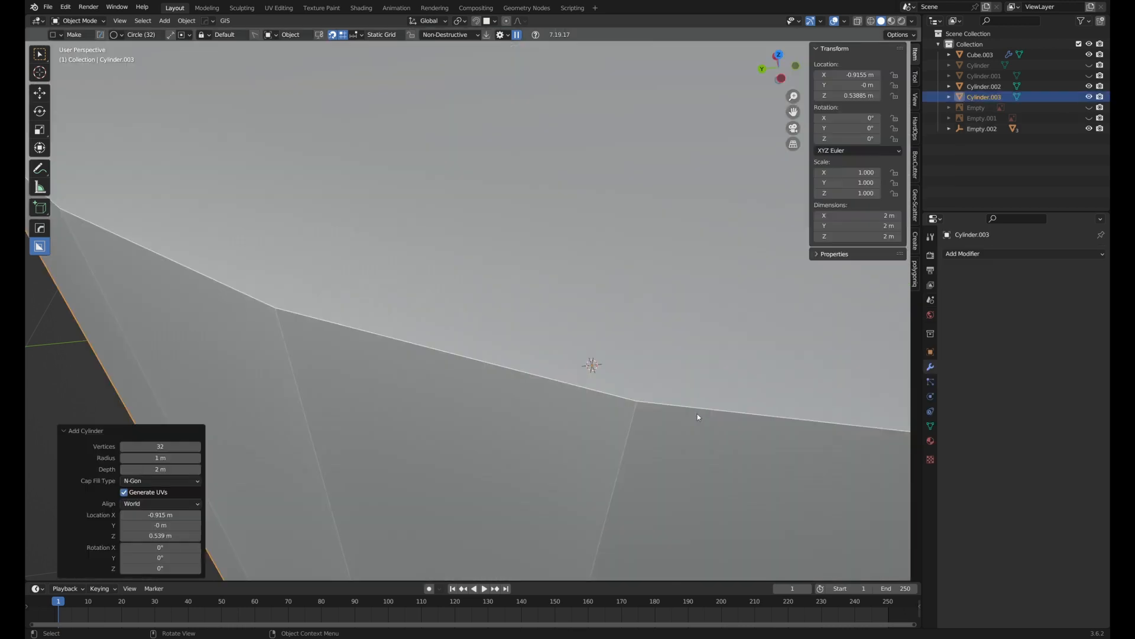
pyautogui.click(168, 448)
pyautogui.write('64')
pyautogui.press('Return')
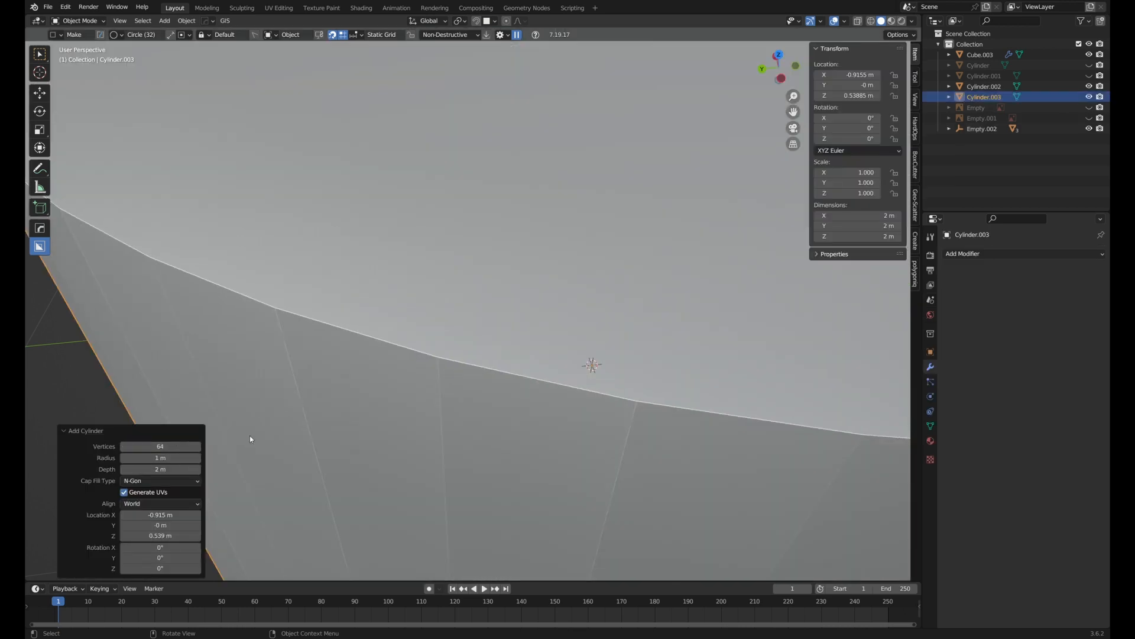
pyautogui.press('s')
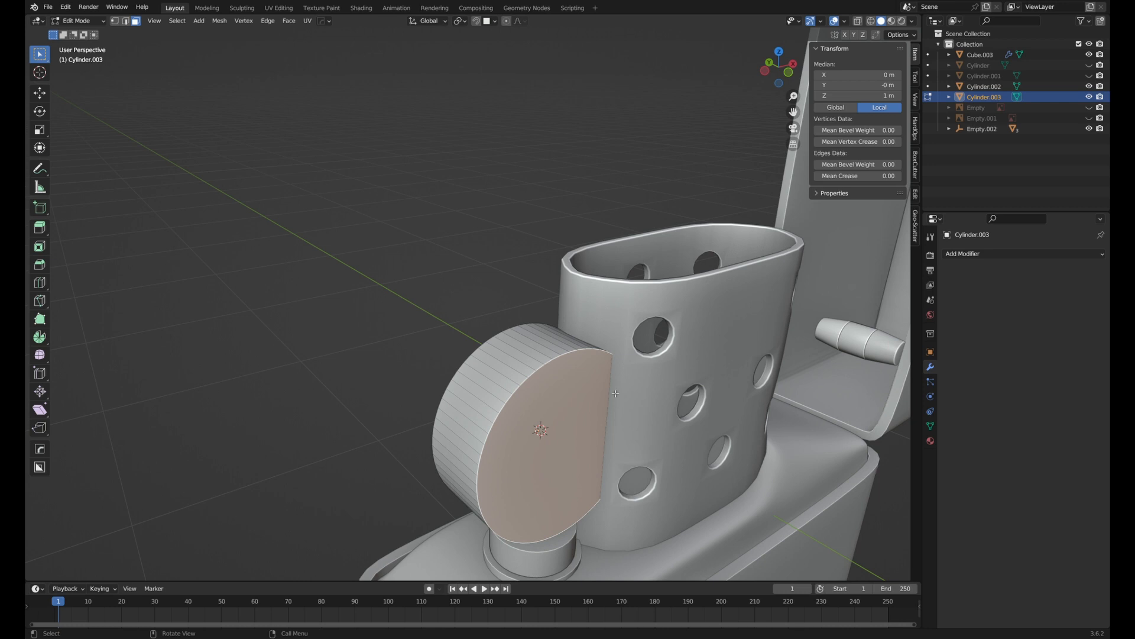
# - Select the rim faces around the flint wheel, convert them with Tris to Quads, and poke them at 0 m offset
pyautogui.moveTo(584, 392); pyautogui.dragTo(529, 429, button='middle')
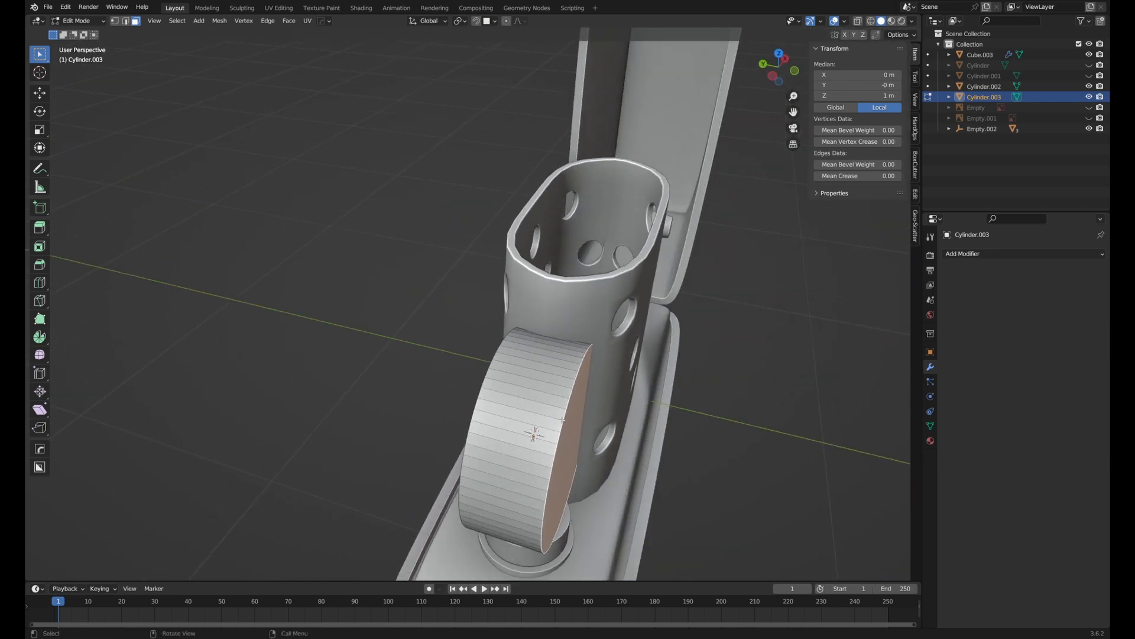
pyautogui.click(520, 419)
pyautogui.hotkey('ctrl', 'l')
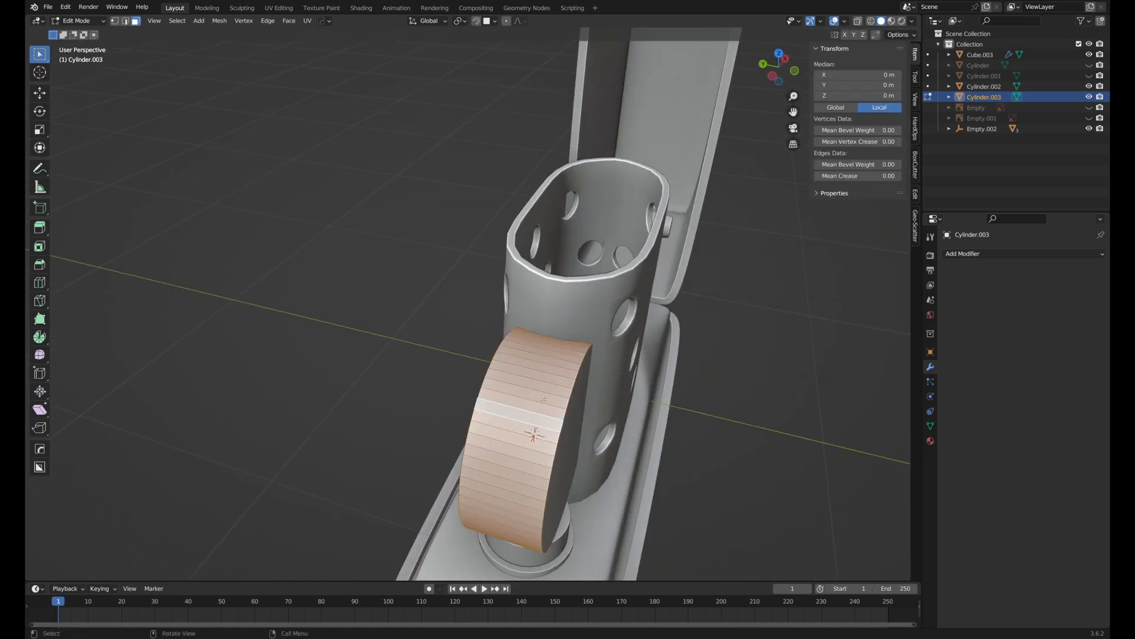
pyautogui.hotkey('alt', 'j')
pyautogui.click(220, 21)
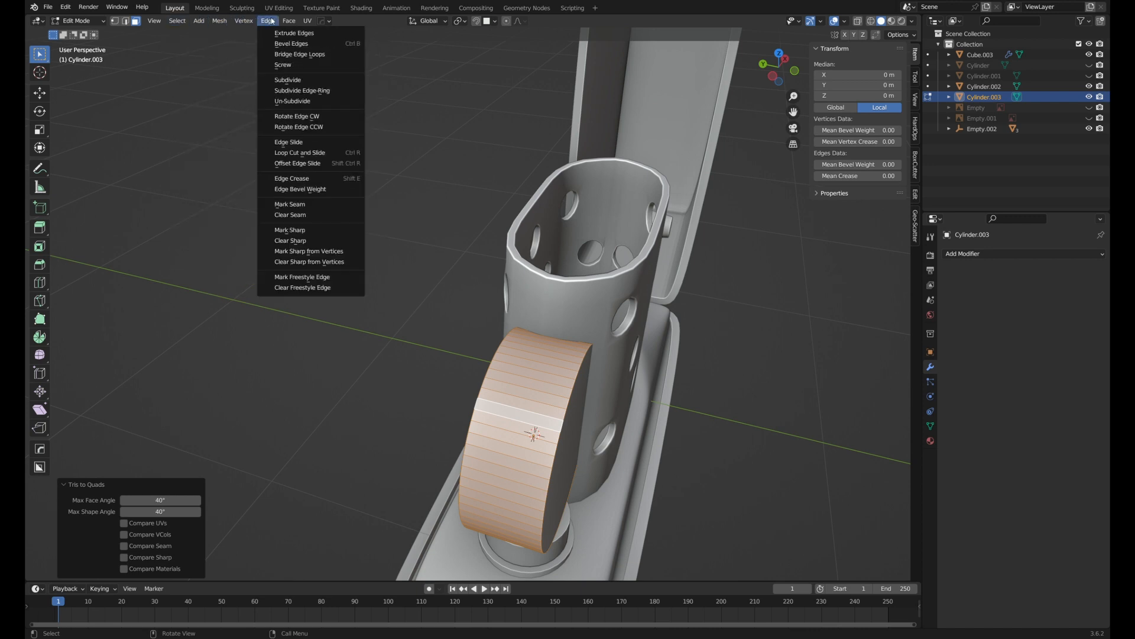
pyautogui.moveTo(289, 20)
pyautogui.click(320, 79)
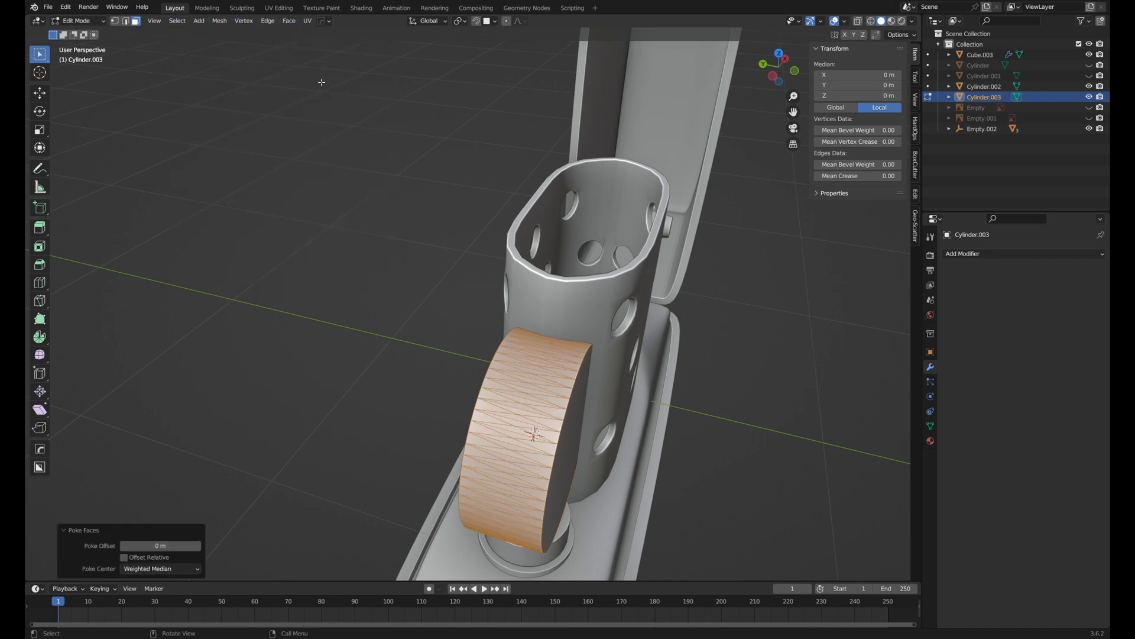
# - Bevel the flint wheel's outer rim edges about 0.0855 m with two segments
pyautogui.scroll(2, 381, 175)
pyautogui.keyDown('shift'); pyautogui.moveTo(381, 175); pyautogui.dragTo(329, 113, button='middle'); pyautogui.keyUp('shift')
pyautogui.hotkey('ctrl', 'b')
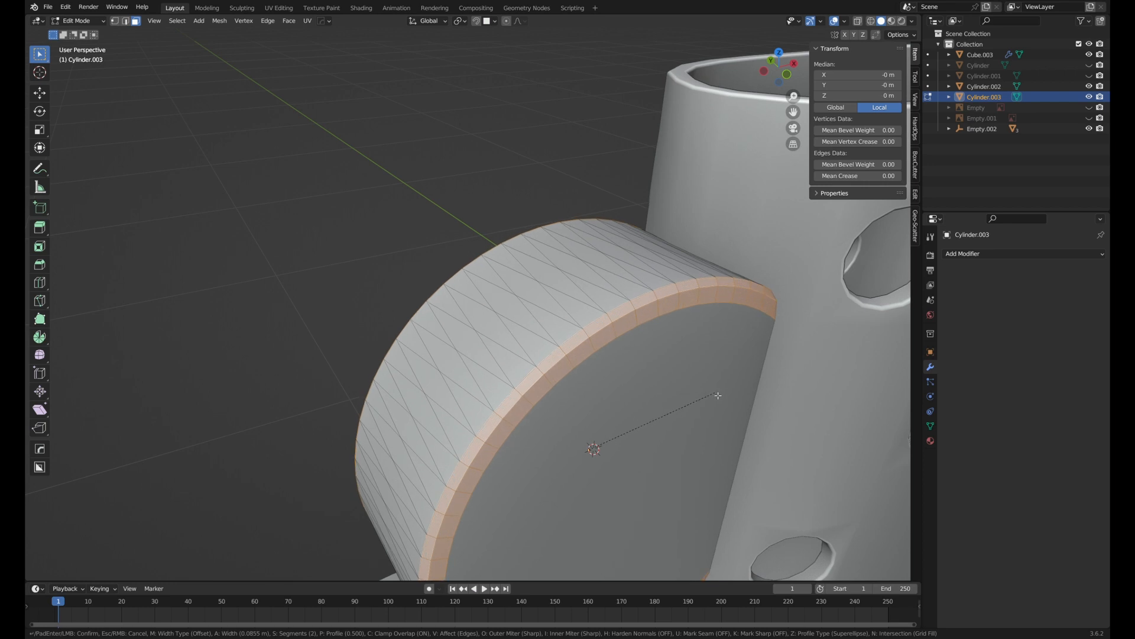
pyautogui.click(717, 395)
# - Inset the flint wheel's tread faces individually by about 0.023 m and extrude them outward along their normals to form the teeth
pyautogui.press('ctrl+KP_3')
pyautogui.hotkey('alt', 'z')
pyautogui.press('a')
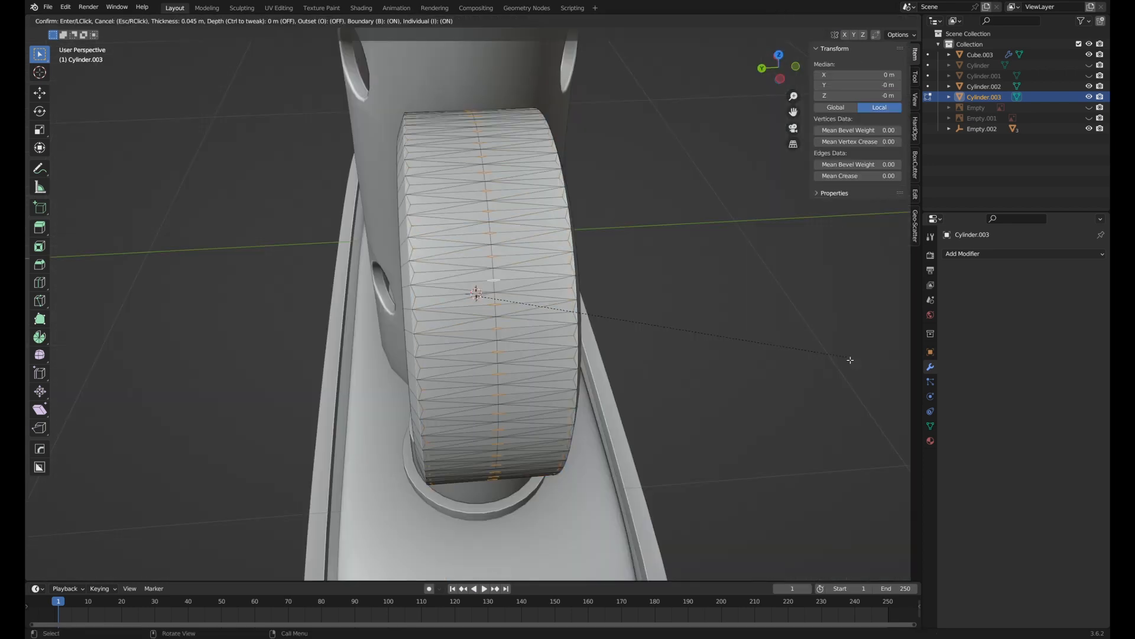
pyautogui.click(656, 324)
pyautogui.hotkey('alt', 'e')
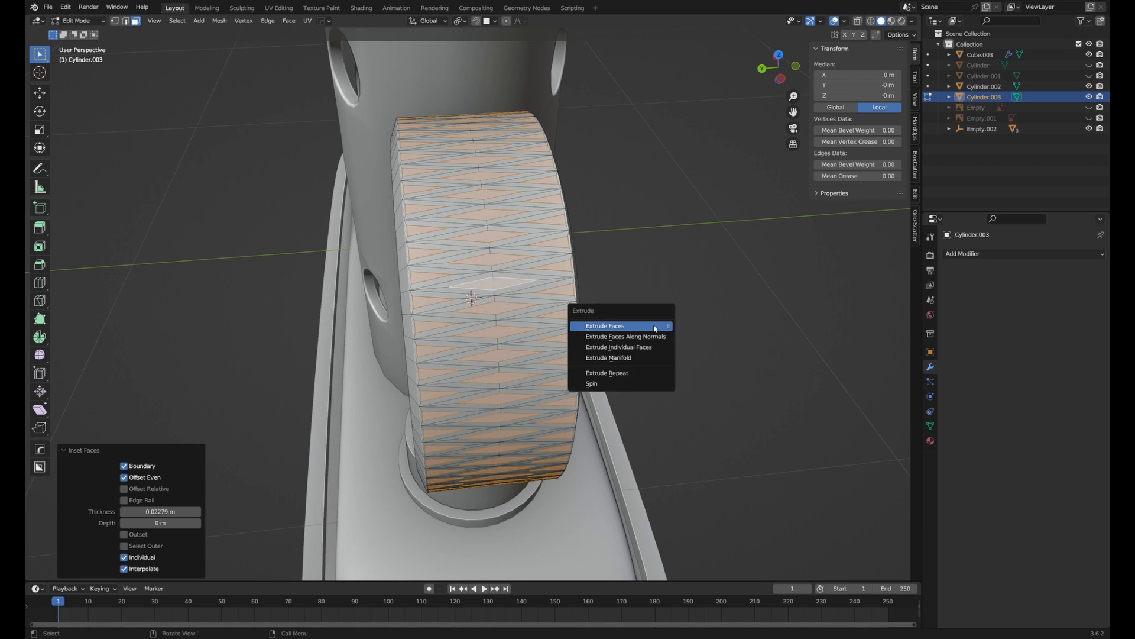
pyautogui.click(657, 332)
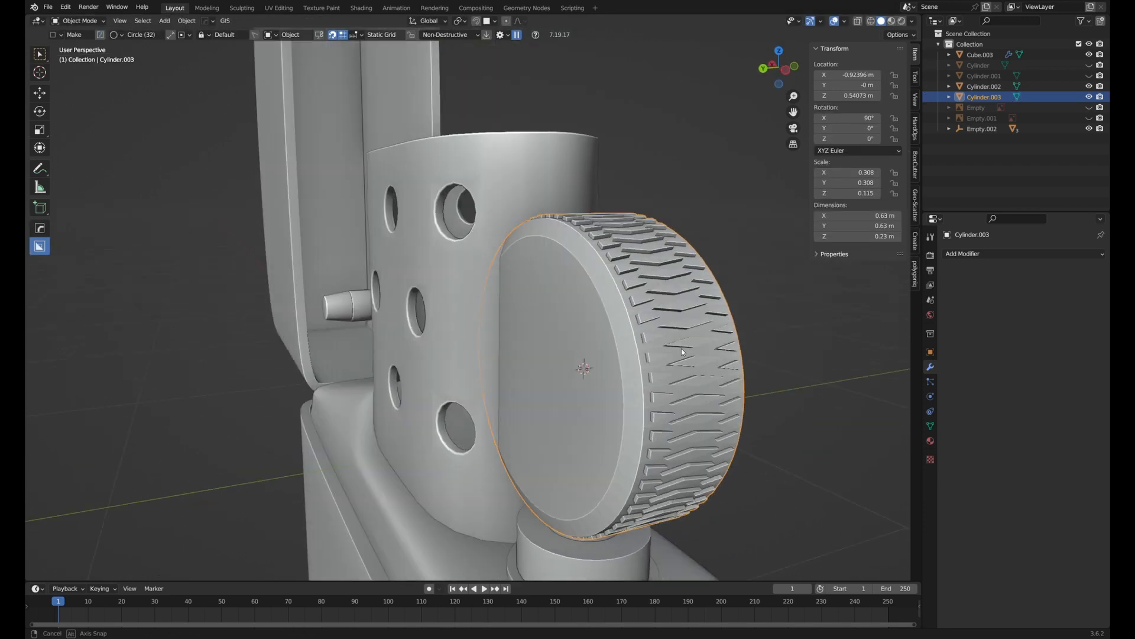
pyautogui.moveTo(682, 352); pyautogui.dragTo(586, 297, button='middle')
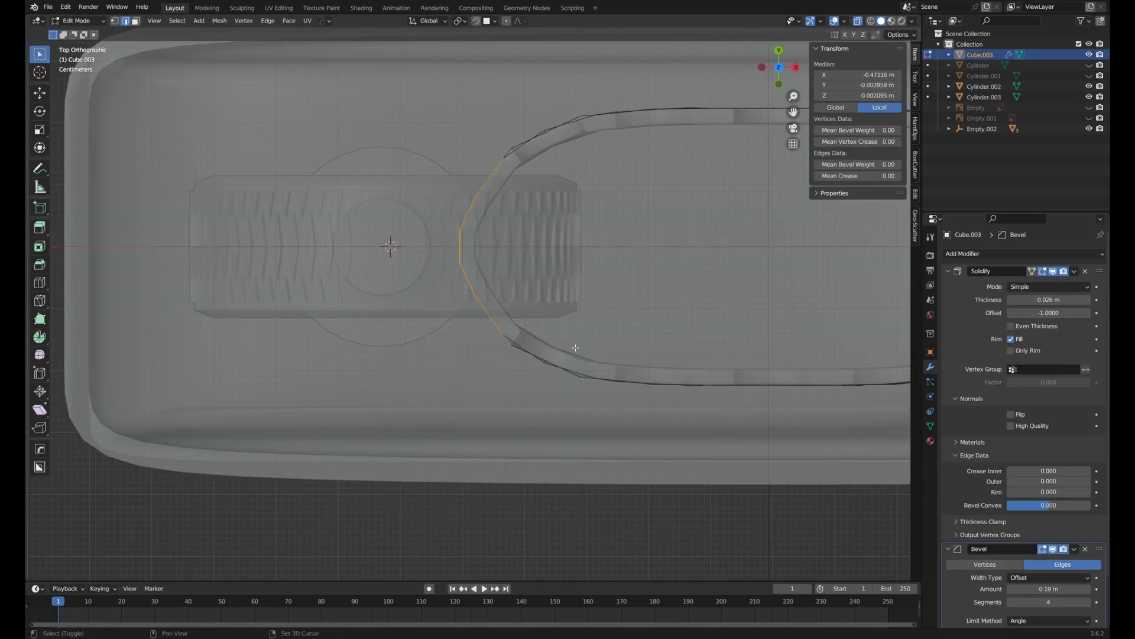
# - Dissolve the inner edges of the chimney's wheel-side wall and delete the resulting faces to open the chimney toward the flint wheel
pyautogui.moveTo(503, 319); pyautogui.dragTo(488, 344, button='middle')
pyautogui.scroll(-4, 488, 344)
pyautogui.press('3')
pyautogui.hotkey('ctrl', 'x')
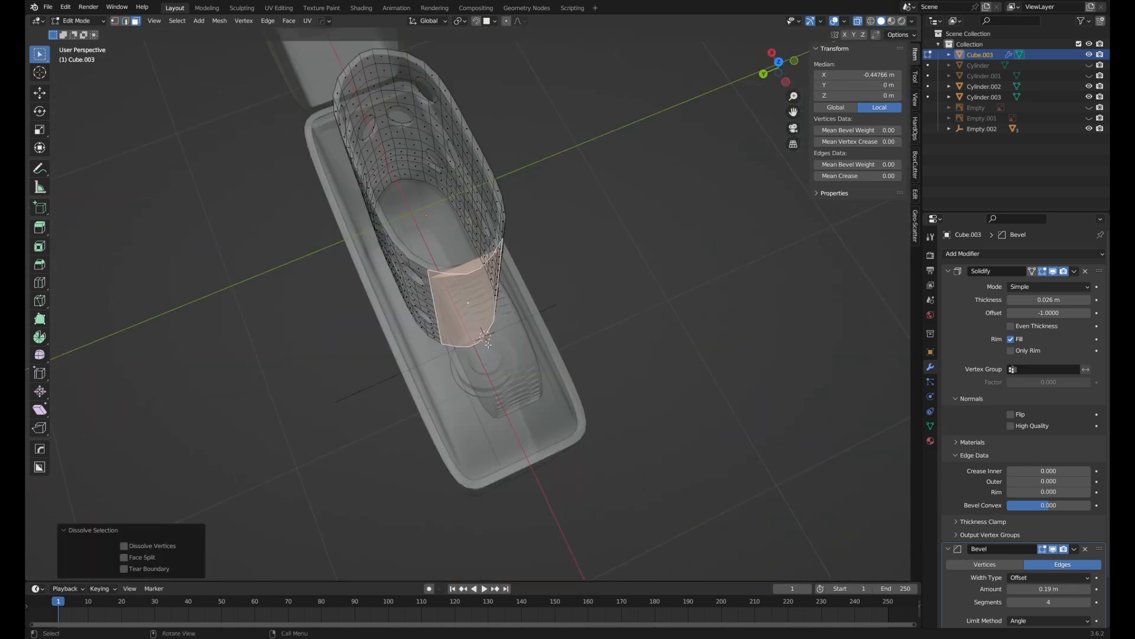
pyautogui.press('x')
pyautogui.click(486, 340)
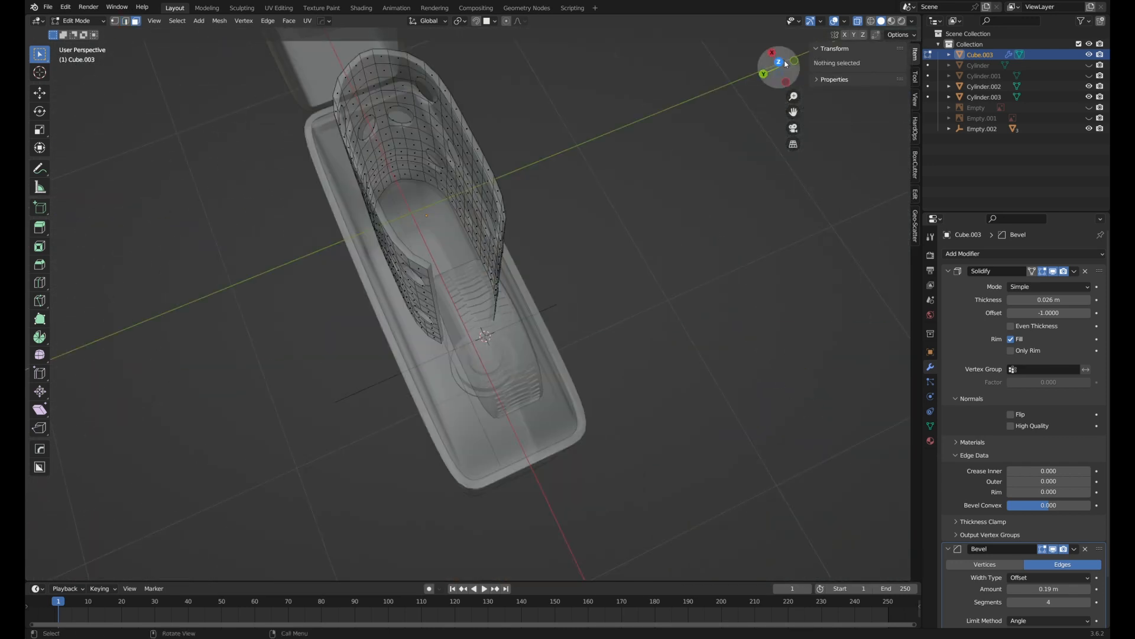
pyautogui.click(860, 21)
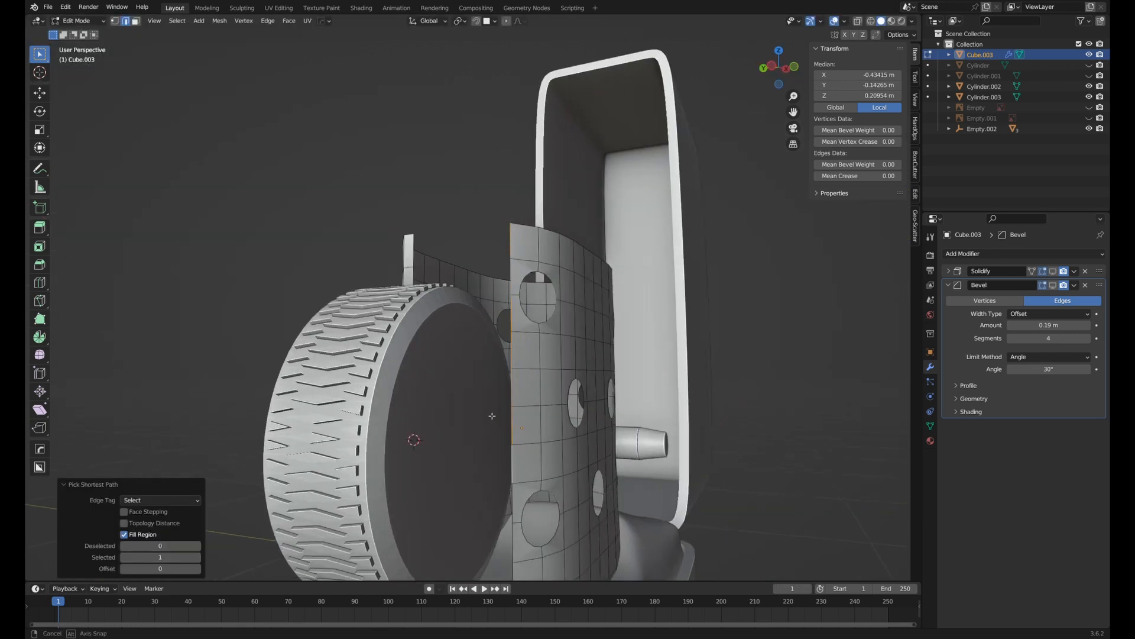
# - Extrude the upper edges of the chimney opening about 0.028 m inward along Y and move them about -0.032 m along X
pyautogui.moveTo(414, 437); pyautogui.dragTo(476, 425, button='middle')
pyautogui.press('g')
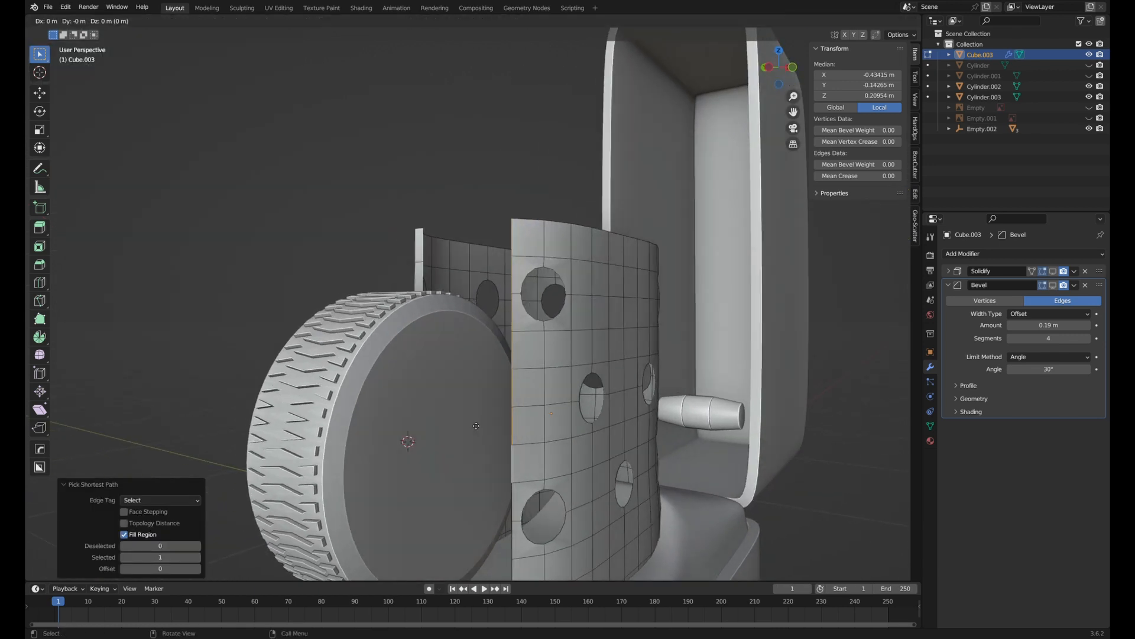
pyautogui.press('x')
pyautogui.press('y')
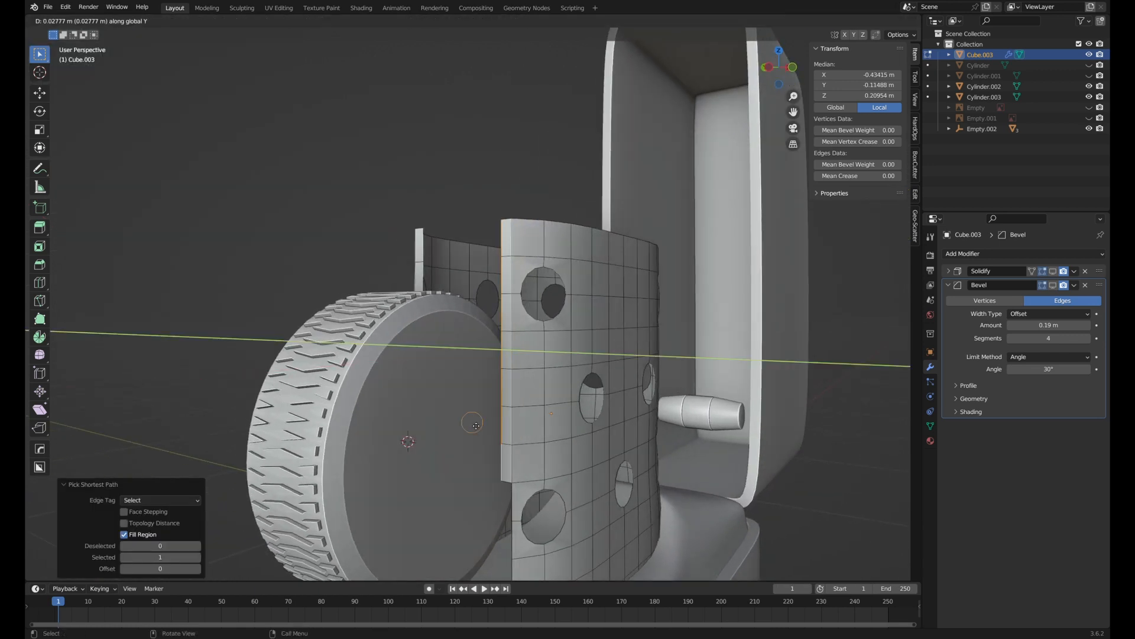
pyautogui.click(476, 426)
pyautogui.moveTo(455, 438); pyautogui.dragTo(562, 473, button='middle')
pyautogui.press('g')
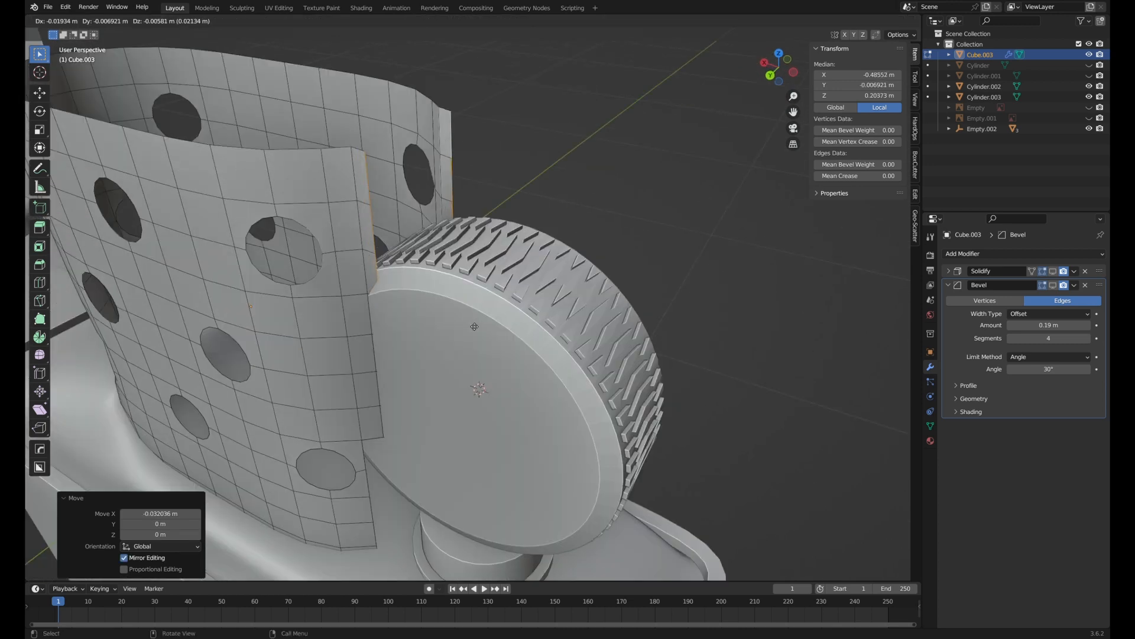
pyautogui.press('x')
# - Extrude both inner opening edges along X in back view to about X -0.852 m, forming side plates around the flint wheel
pyautogui.press('ctrl+KP_1')
pyautogui.press('e')
pyautogui.press('x')
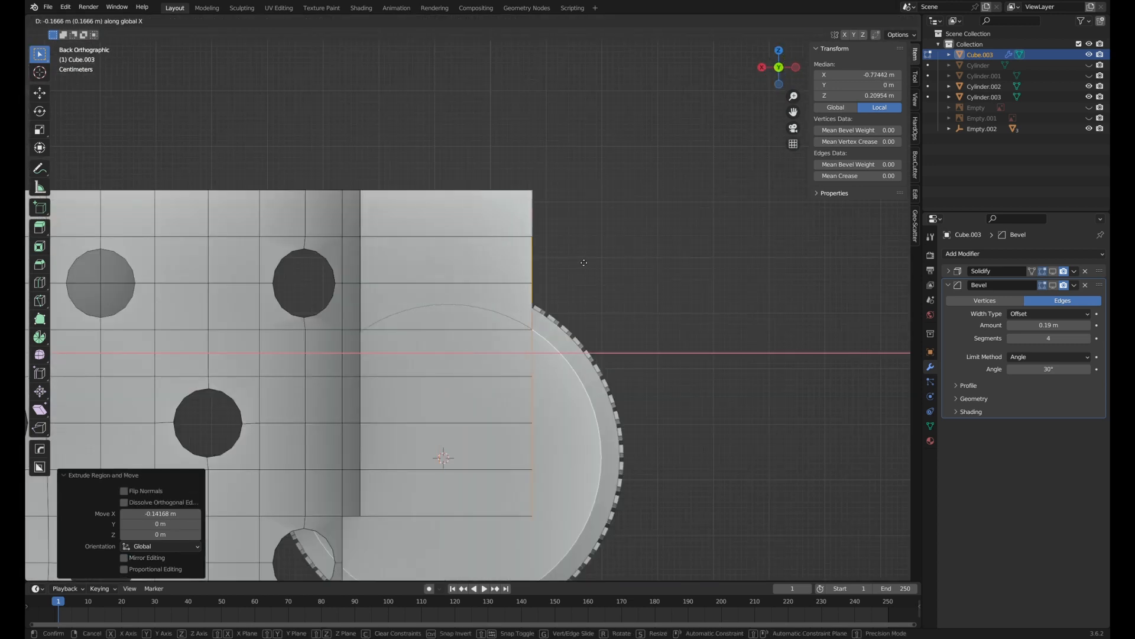
pyautogui.click(619, 263)
# - Dissolve the upper corner vertices and a middle vertex on the side plates' outer edges to give the plates a slanted top
pyautogui.press('1')
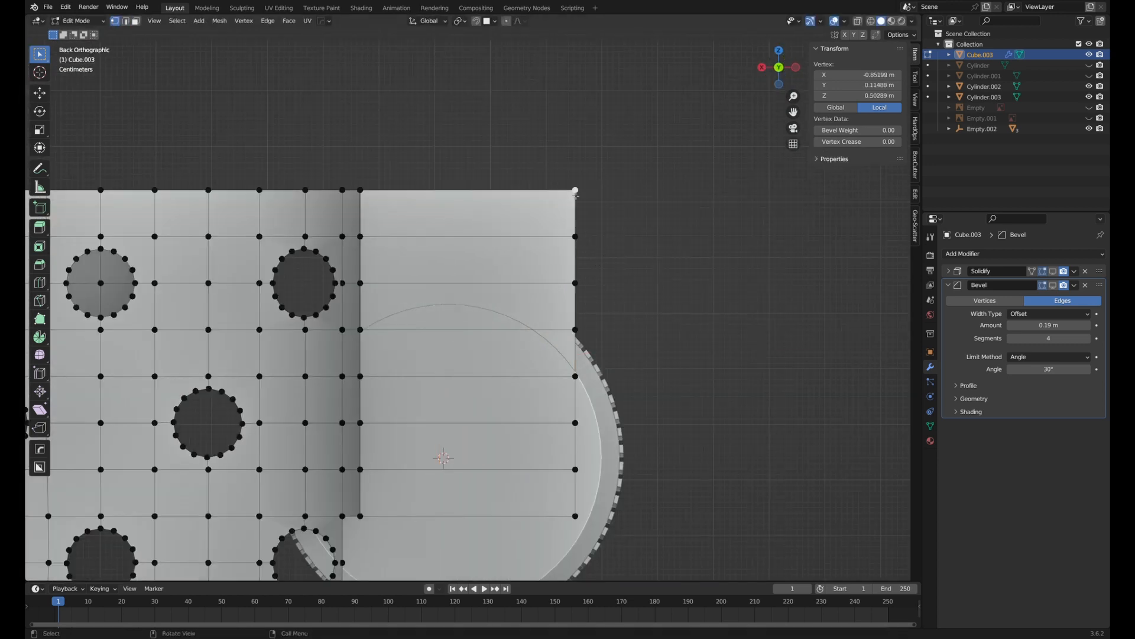
pyautogui.click(575, 236)
pyautogui.hotkey('ctrl', 'x')
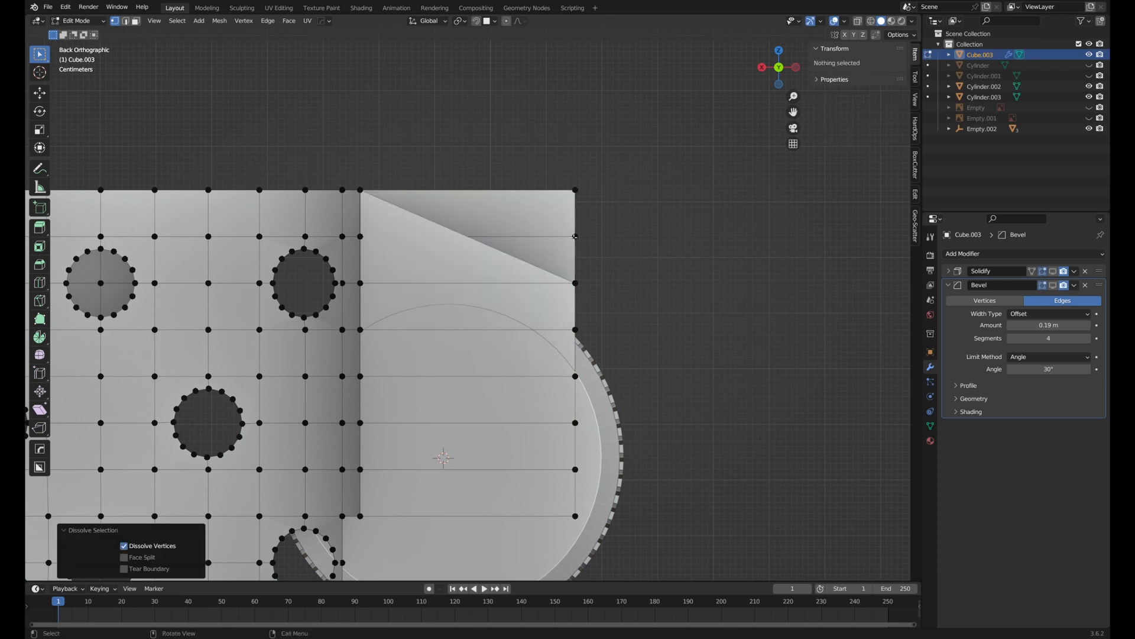
pyautogui.click(578, 193)
pyautogui.hotkey('ctrl', 'x')
pyautogui.click(576, 237)
pyautogui.hotkey('ctrl', 'x')
pyautogui.click(576, 283)
pyautogui.hotkey('ctrl', 'x')
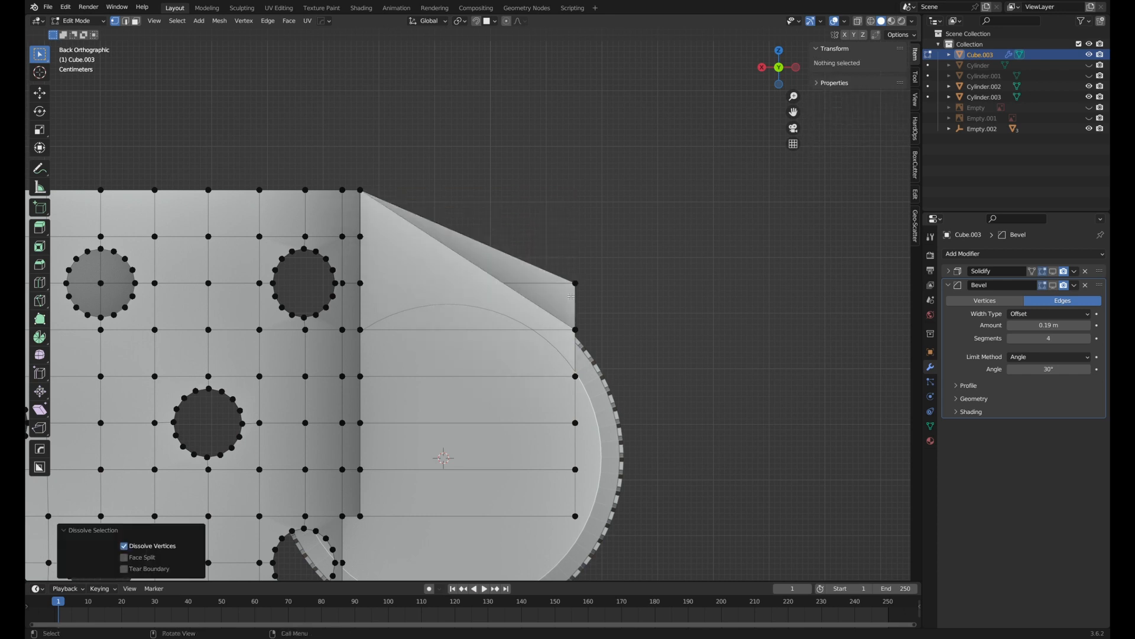
pyautogui.click(576, 284)
pyautogui.hotkey('ctrl', 'x')
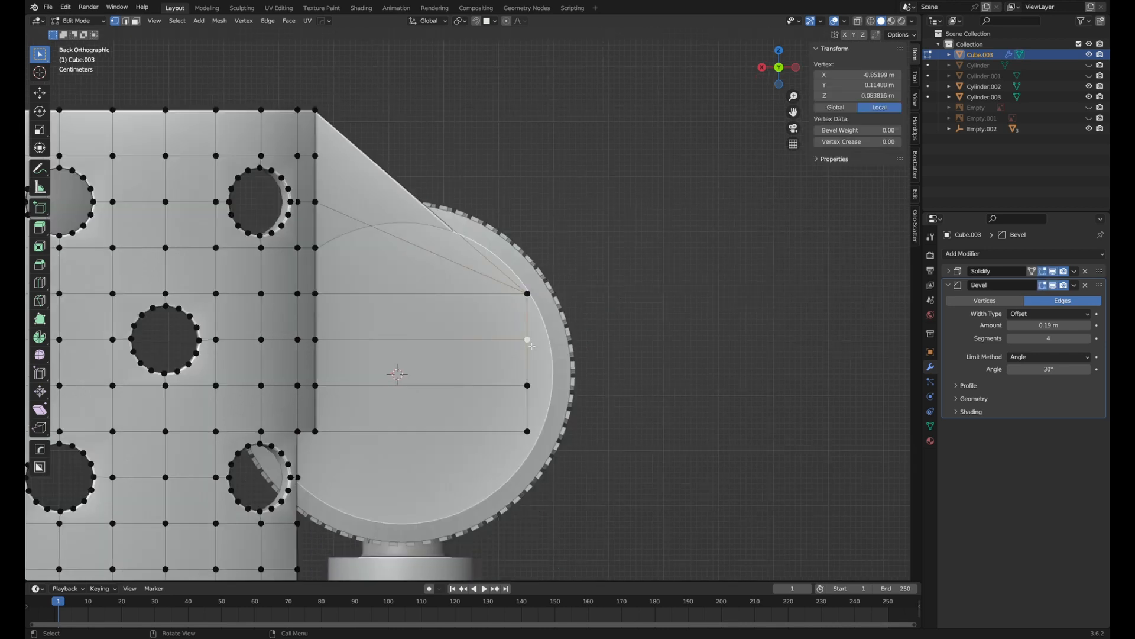
pyautogui.hotkey('ctrl', 'x')
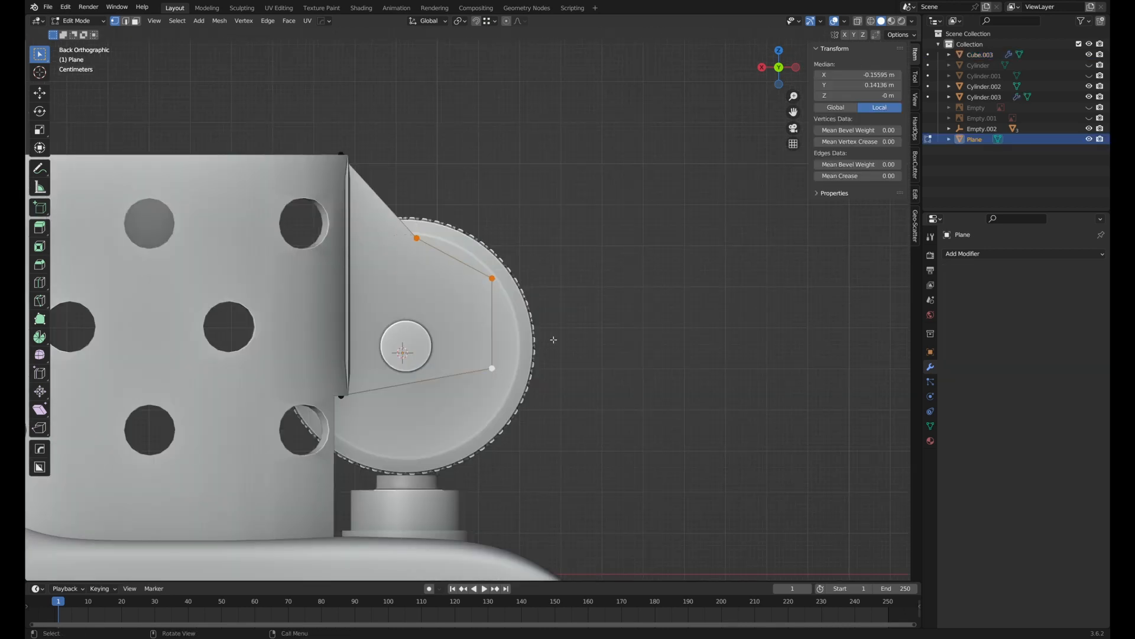
# - Round the side plate's three outer corners with a six-segment vertex bevel
pyautogui.hotkey('ctrl', 'shift', 'b')
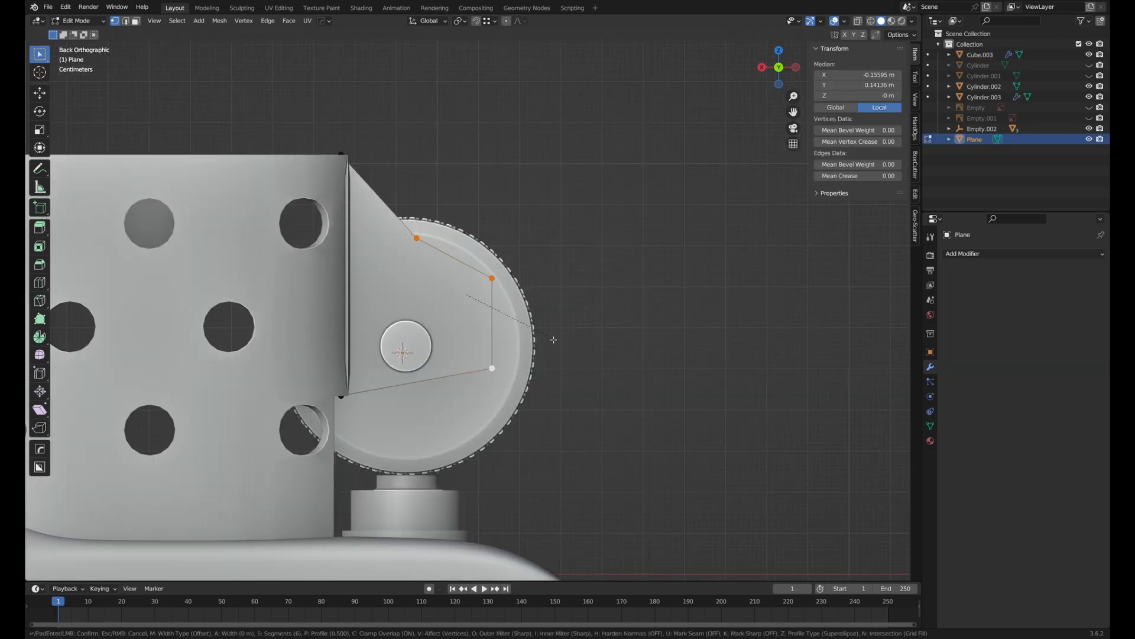
pyautogui.click(599, 364)
pyautogui.press('Tab')
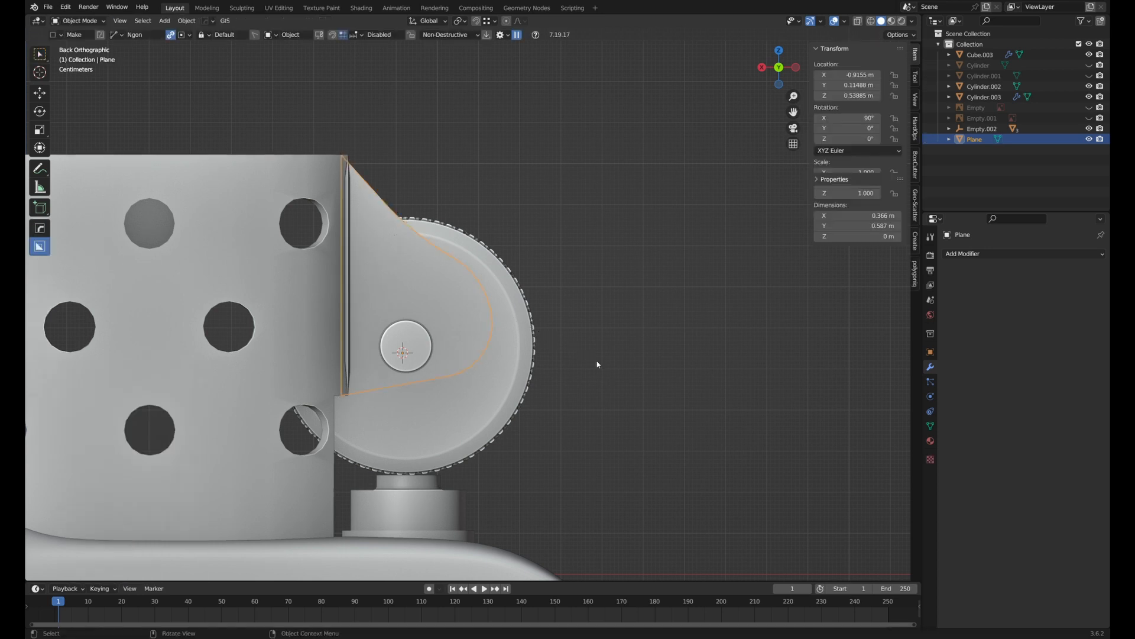
pyautogui.moveTo(595, 363); pyautogui.dragTo(492, 267, button='middle')
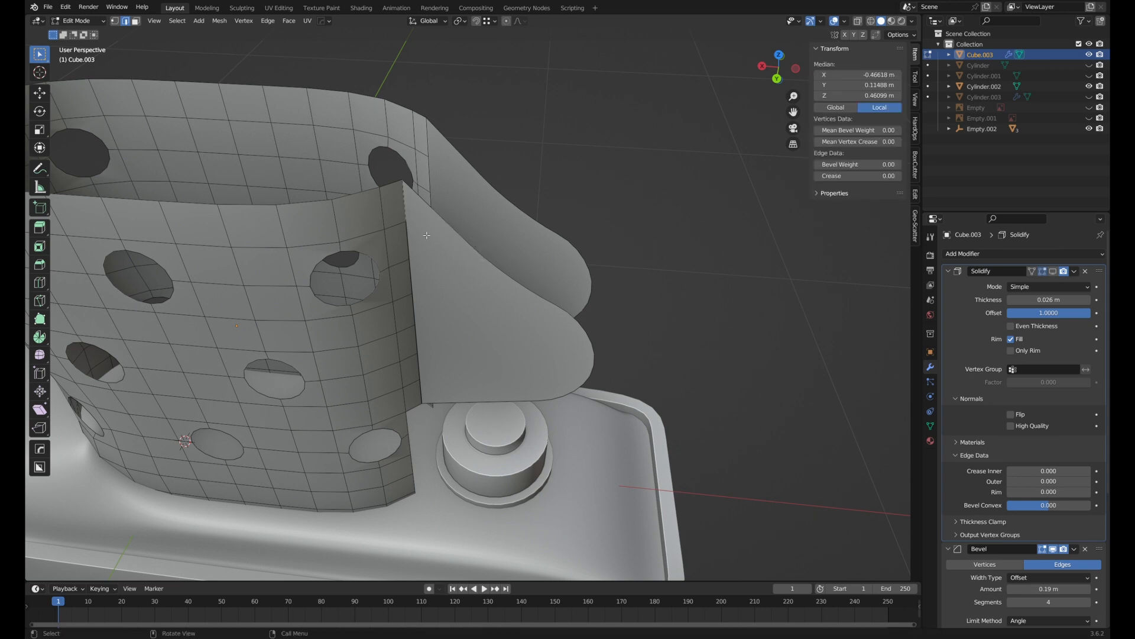
# - Recalculate the normals of the entire chimney mesh, including its side plates
pyautogui.press('g')
pyautogui.rightClick(447, 247)
pyautogui.moveTo(448, 247); pyautogui.dragTo(389, 241, button='middle')
pyautogui.press('a')
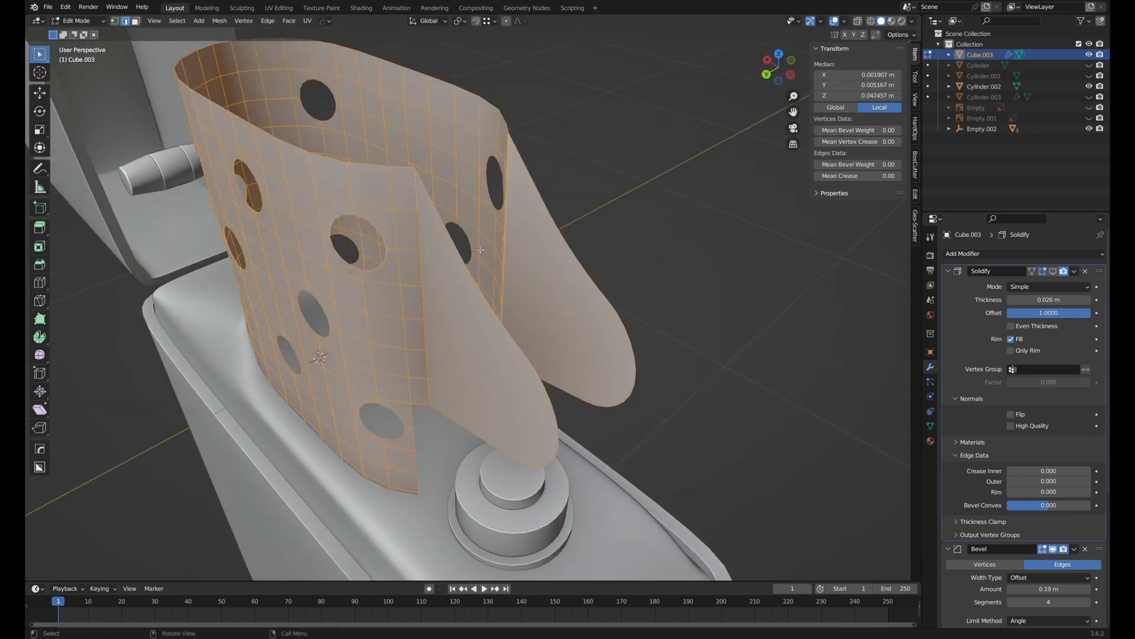
pyautogui.hotkey('shift', 'n')
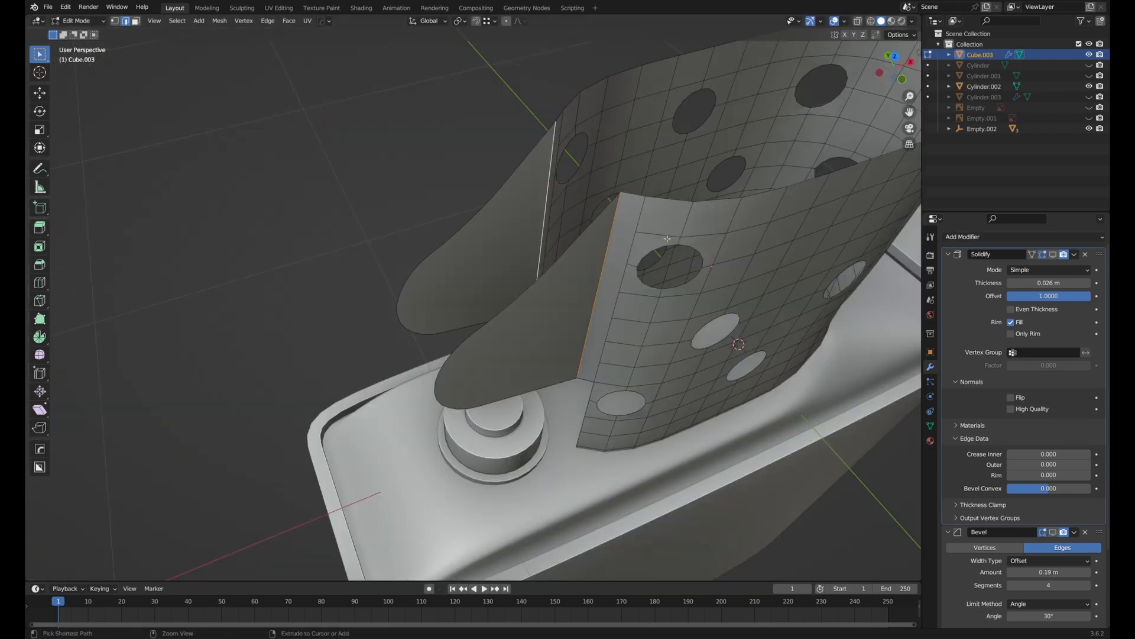
# - Bevel the two vertical edges where the side plates meet the chimney wall, about 0.022 m wide with two segments
pyautogui.hotkey('ctrl', 'b')
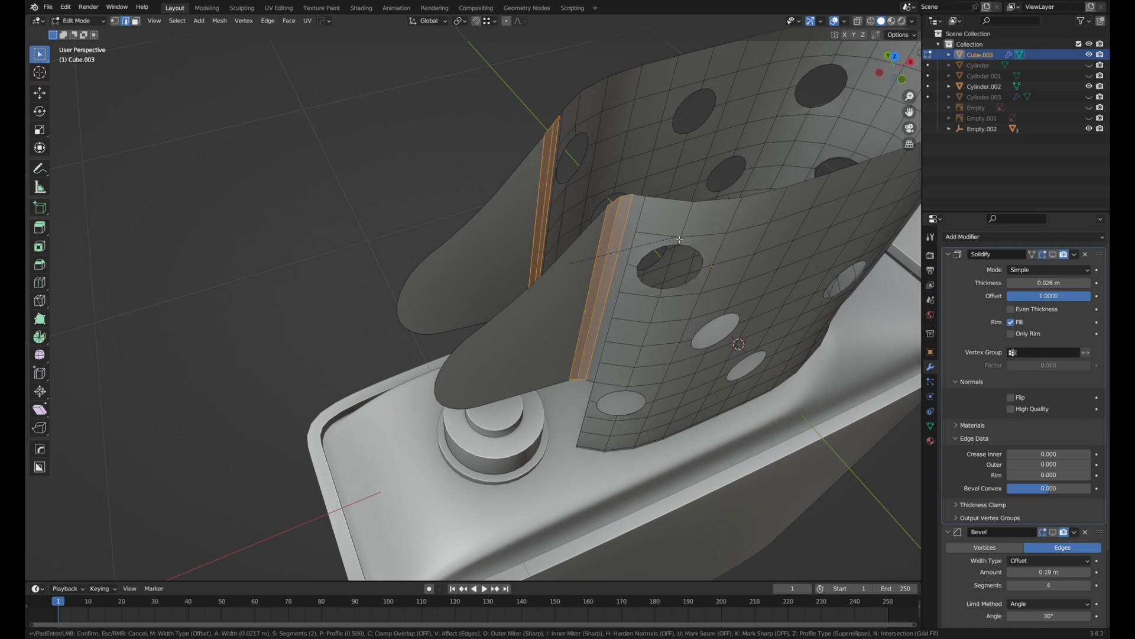
pyautogui.scroll(1, 679, 239)
pyautogui.click(679, 239)
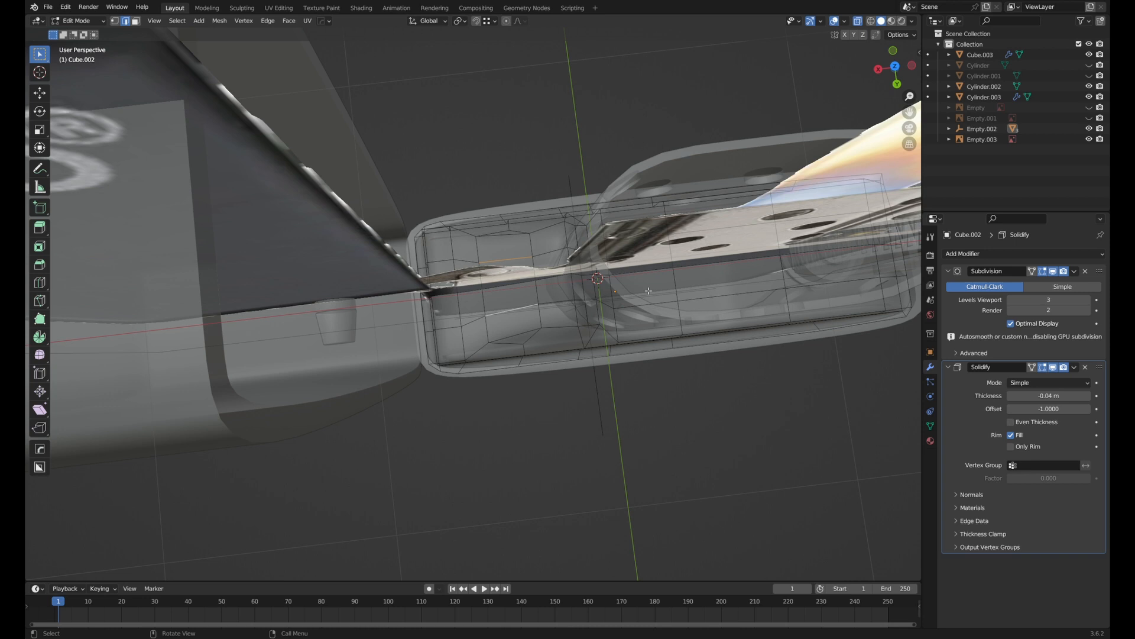
# - Bevel the two short edges on the insert's top near the lid hinge into narrow faces, about 0.021 m wide with one segment
pyautogui.hotkey('ctrl', 'b')
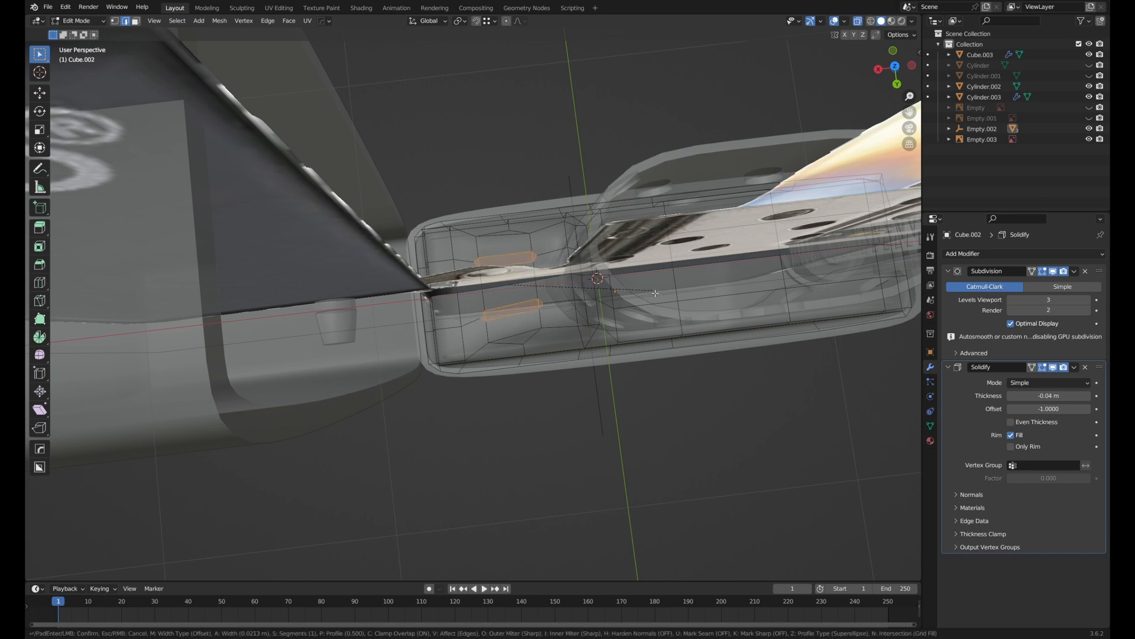
pyautogui.click(656, 293)
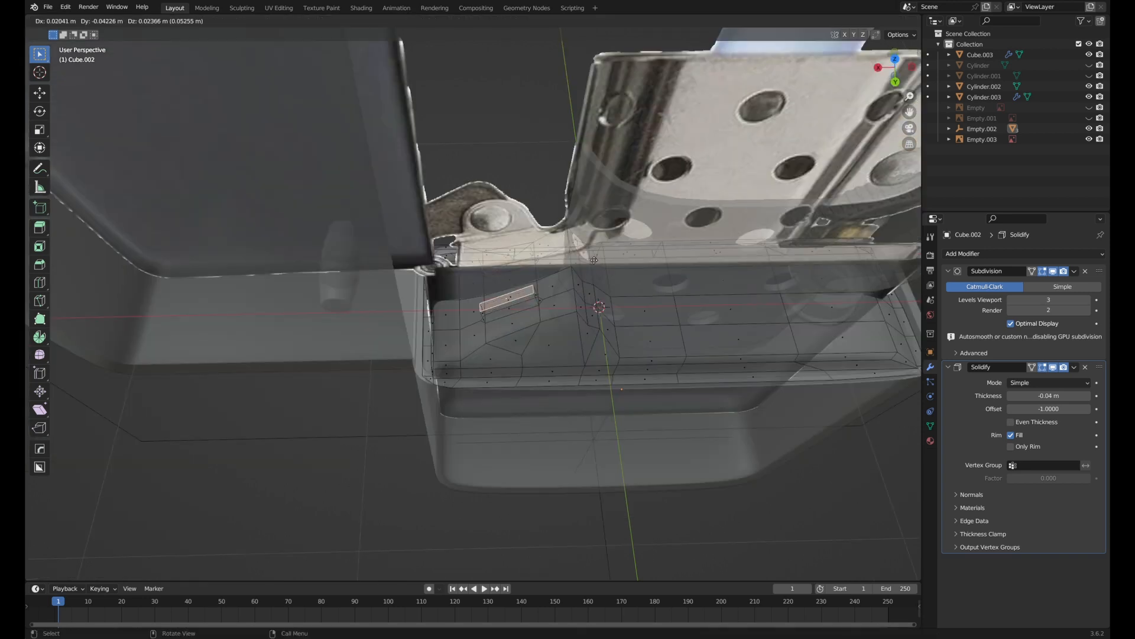
# - Extrude the narrow faces on the insert's top upward into two parallel lugs and bevel the lugs' edges
pyautogui.press('e')
pyautogui.click(587, 237)
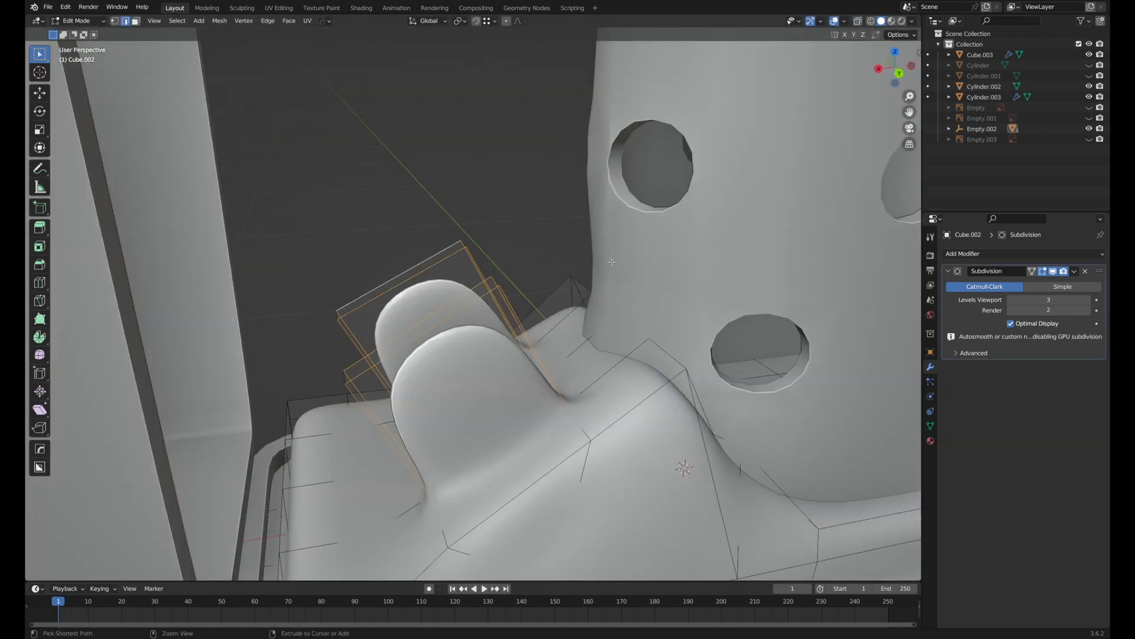
pyautogui.hotkey('ctrl', 'b')
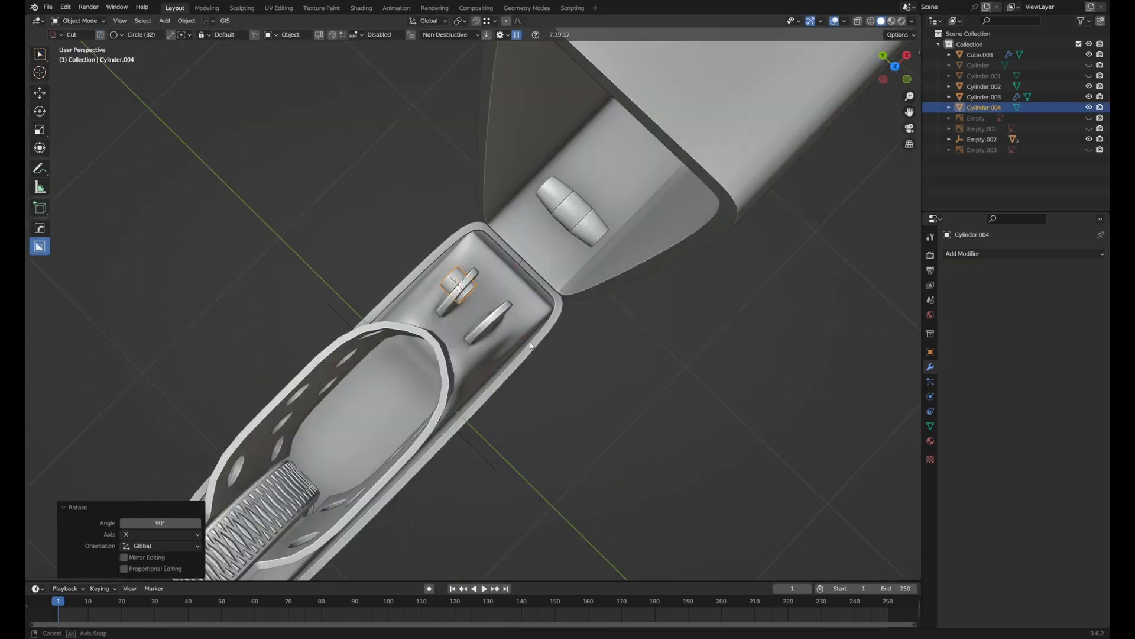
# - Draw the cam lever's outline as a new n-gon shape in back view, tracing the reference photo from the pin between the lugs into the lid
pyautogui.moveTo(530, 342); pyautogui.dragTo(261, 329, button='middle')
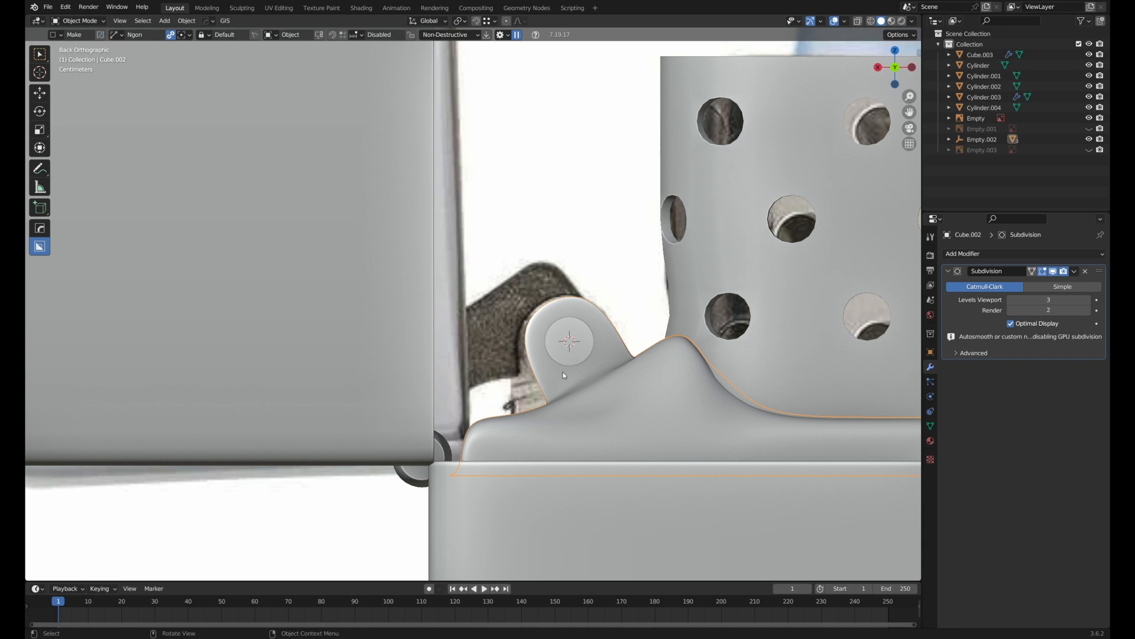
pyautogui.click(559, 372)
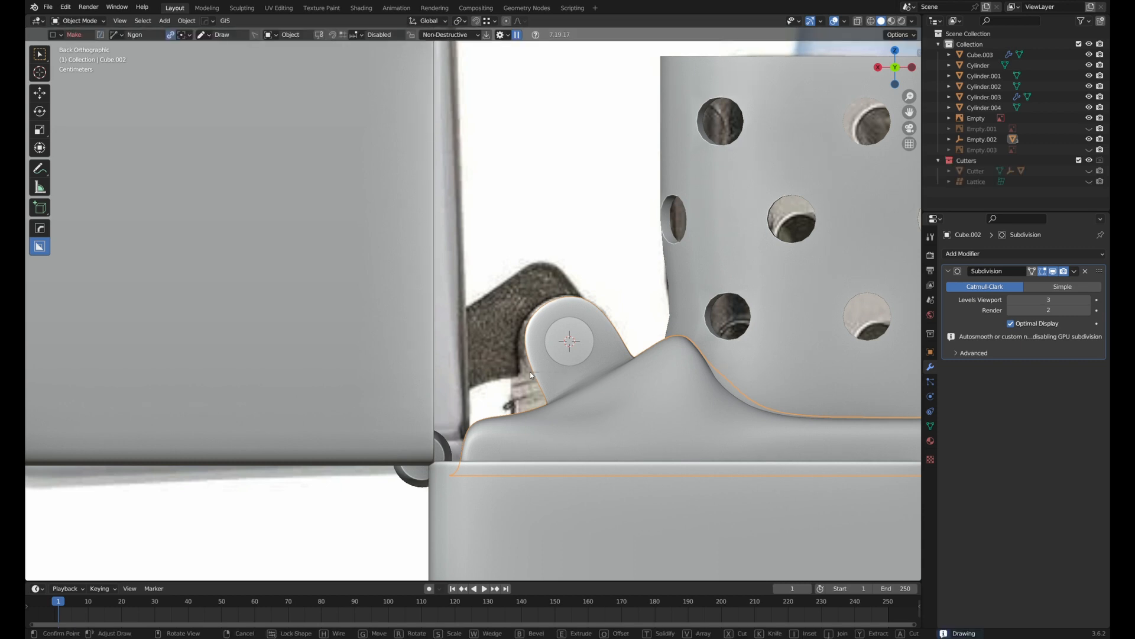
pyautogui.click(515, 372)
pyautogui.click(397, 424)
pyautogui.click(353, 400)
pyautogui.click(341, 352)
pyautogui.click(350, 316)
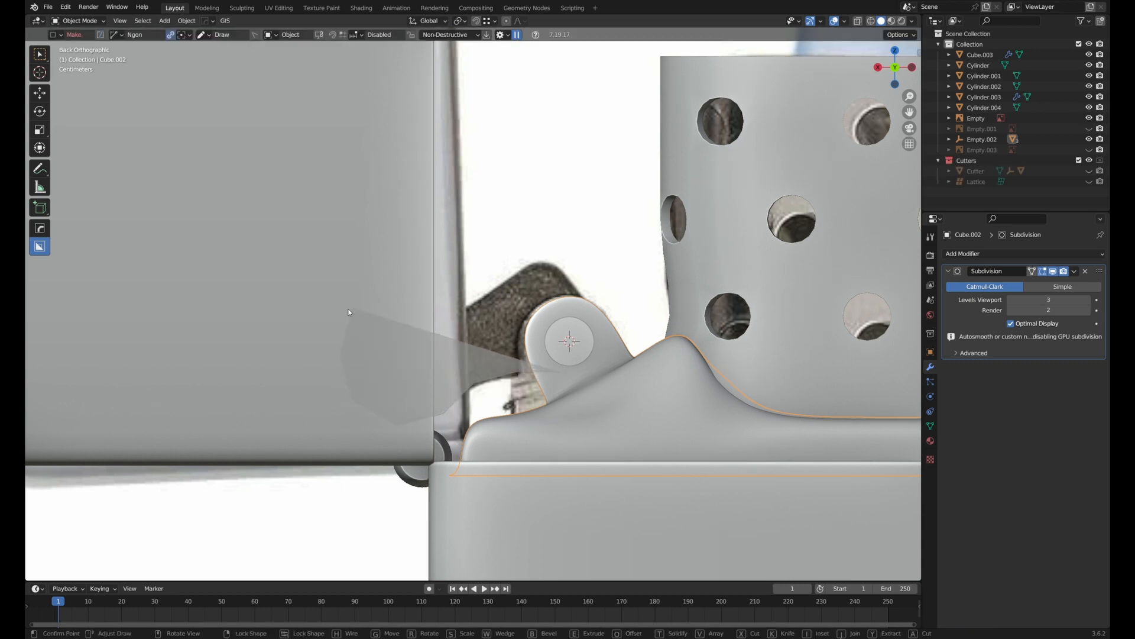
pyautogui.click(384, 316)
pyautogui.click(404, 329)
pyautogui.click(445, 329)
pyautogui.click(538, 262)
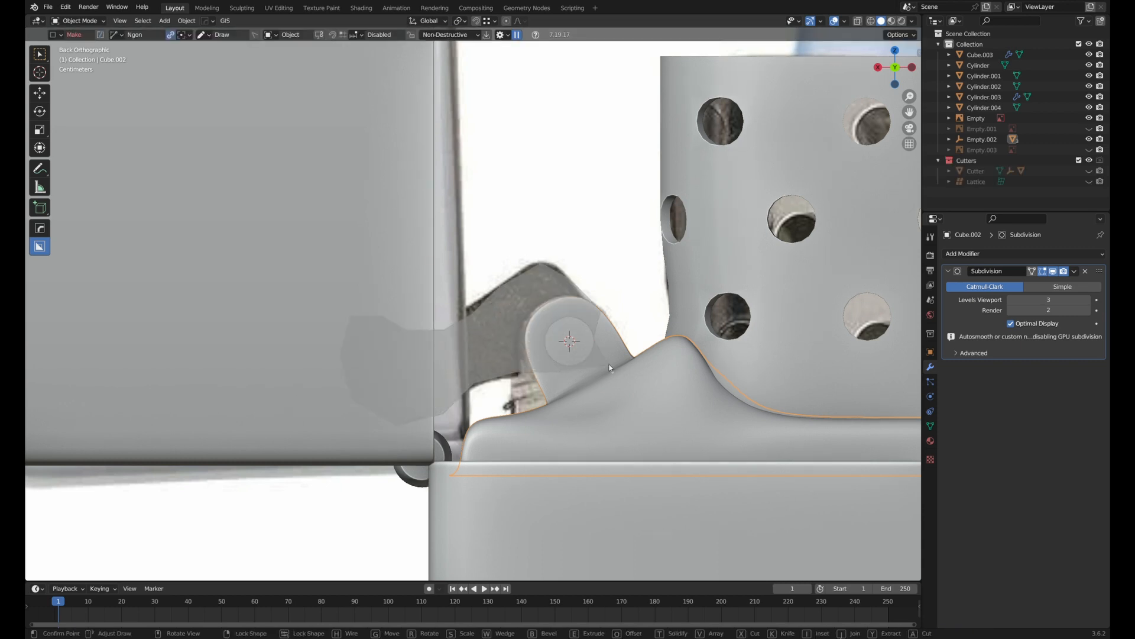